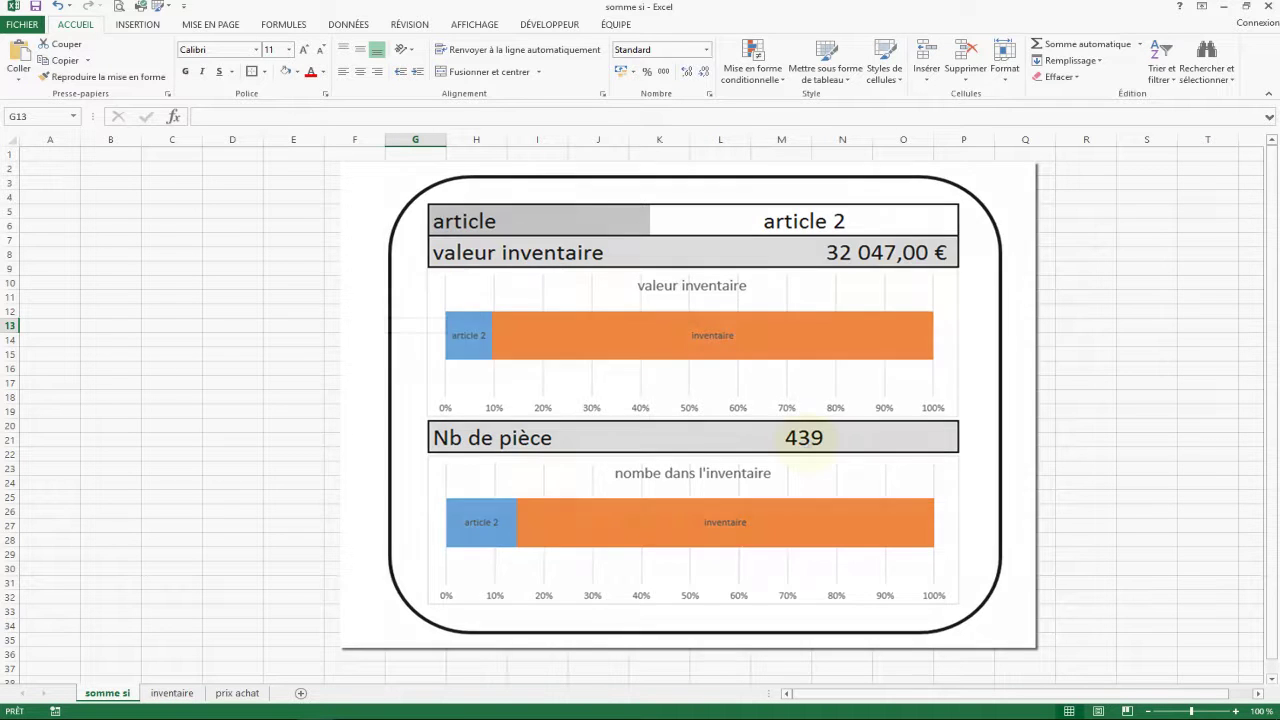
Examine the article, emplacement and nombre columns on the inventaire sheet, noting articles stored in several rayons
click(175, 692)
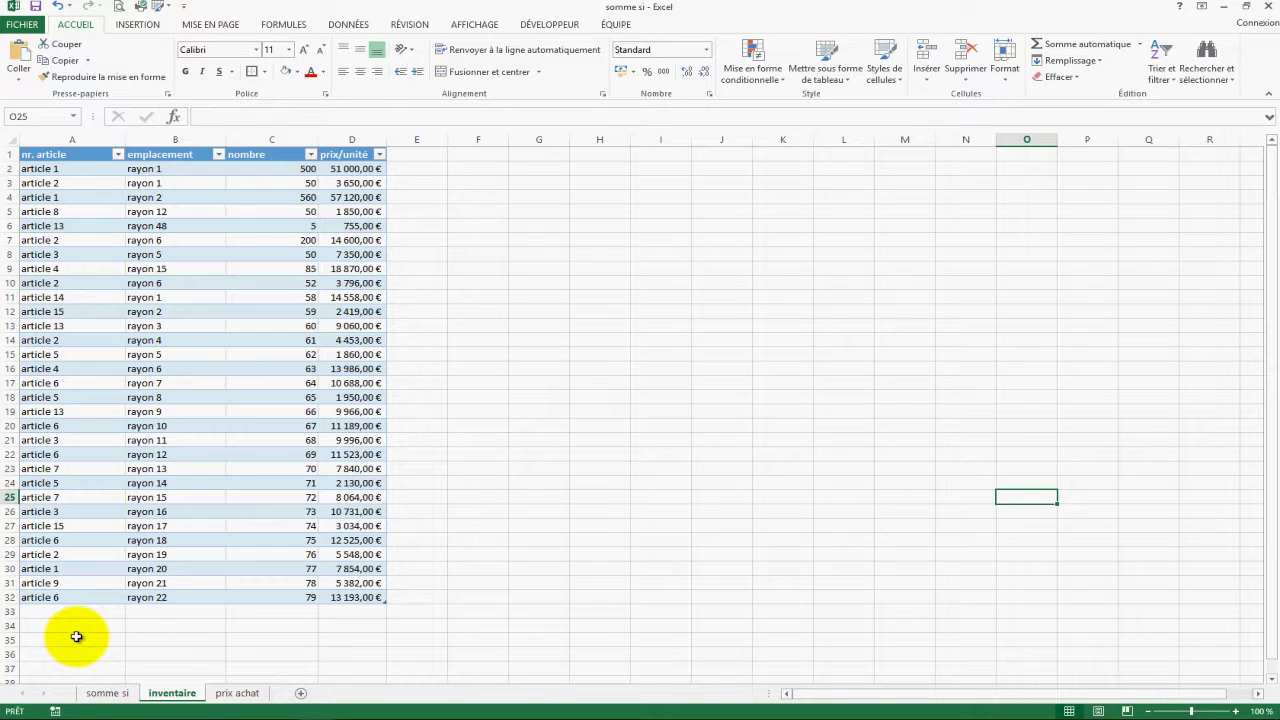
click(71, 170)
click(70, 280)
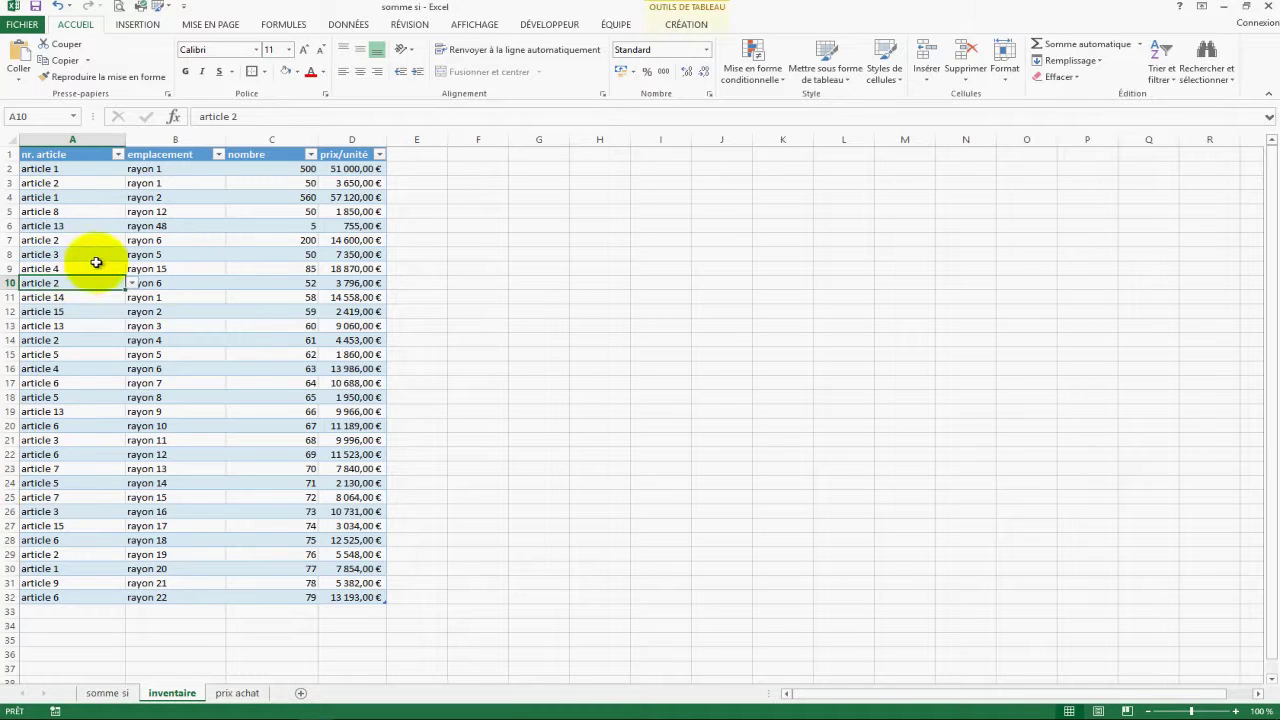
click(284, 272)
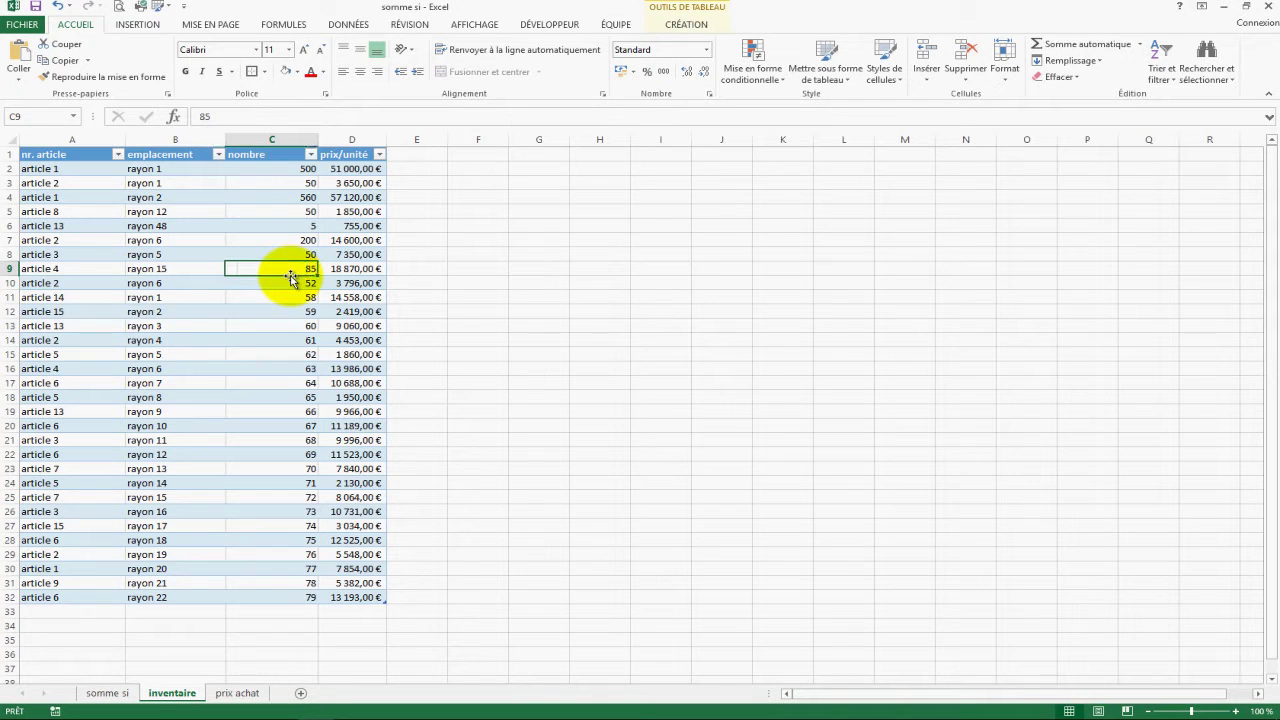
click(135, 283)
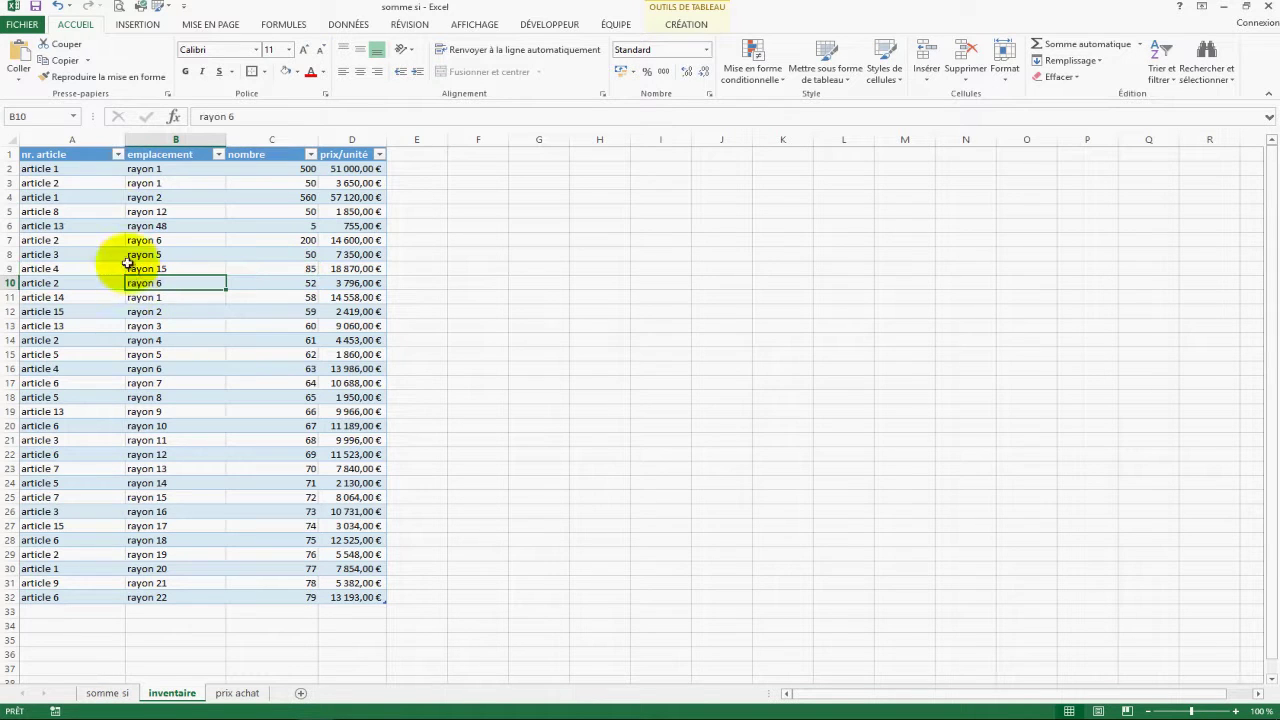
click(28, 183)
click(47, 170)
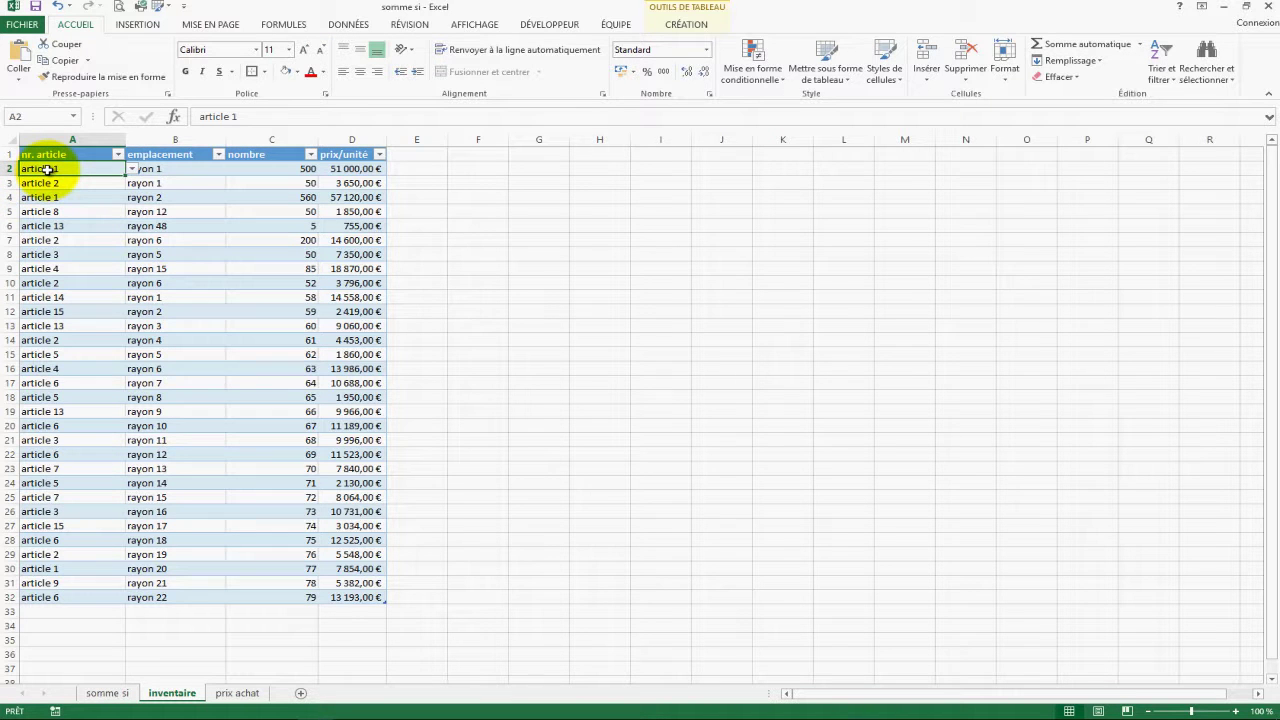
click(200, 172)
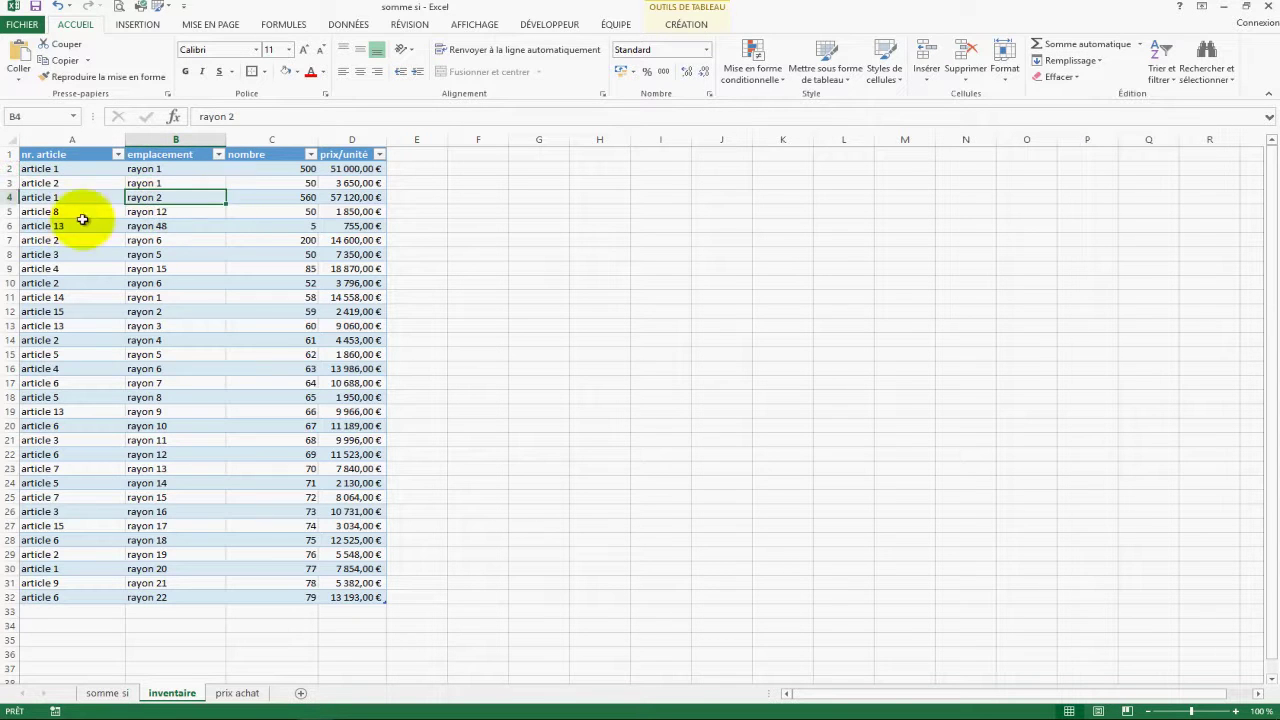
click(55, 198)
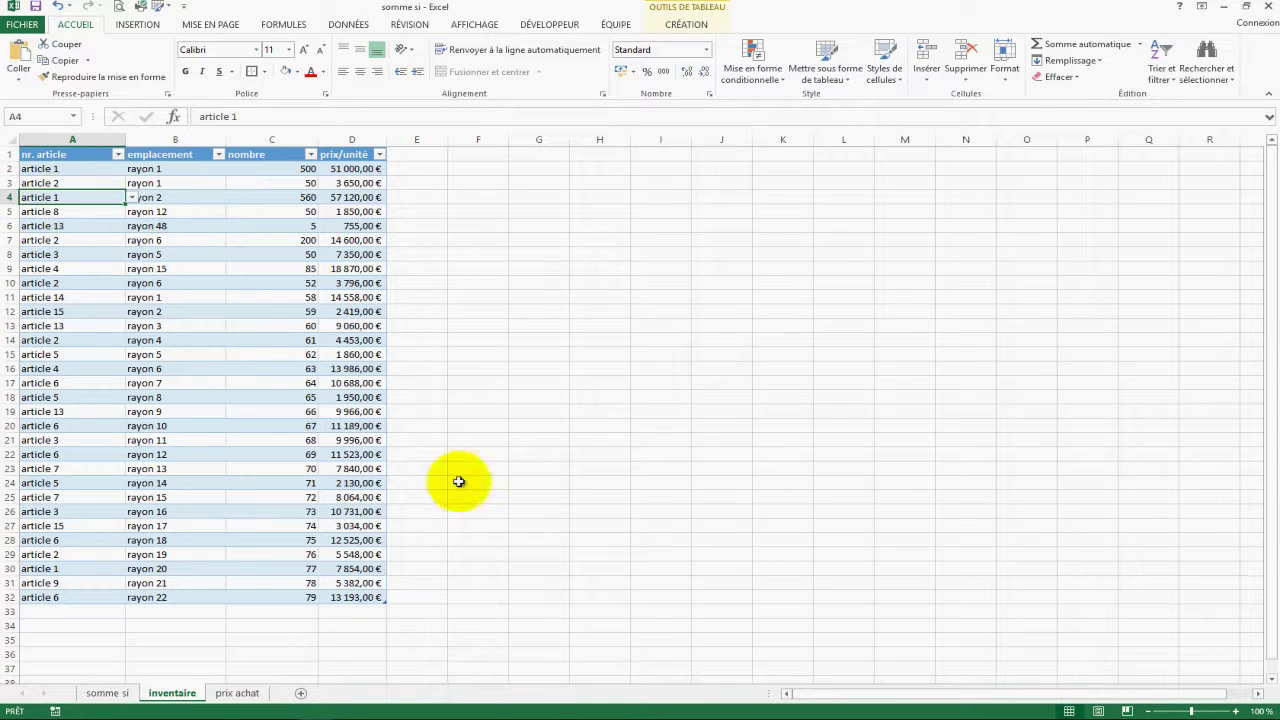
Examine the unit prices listed for each article on the prix achat sheet
click(240, 693)
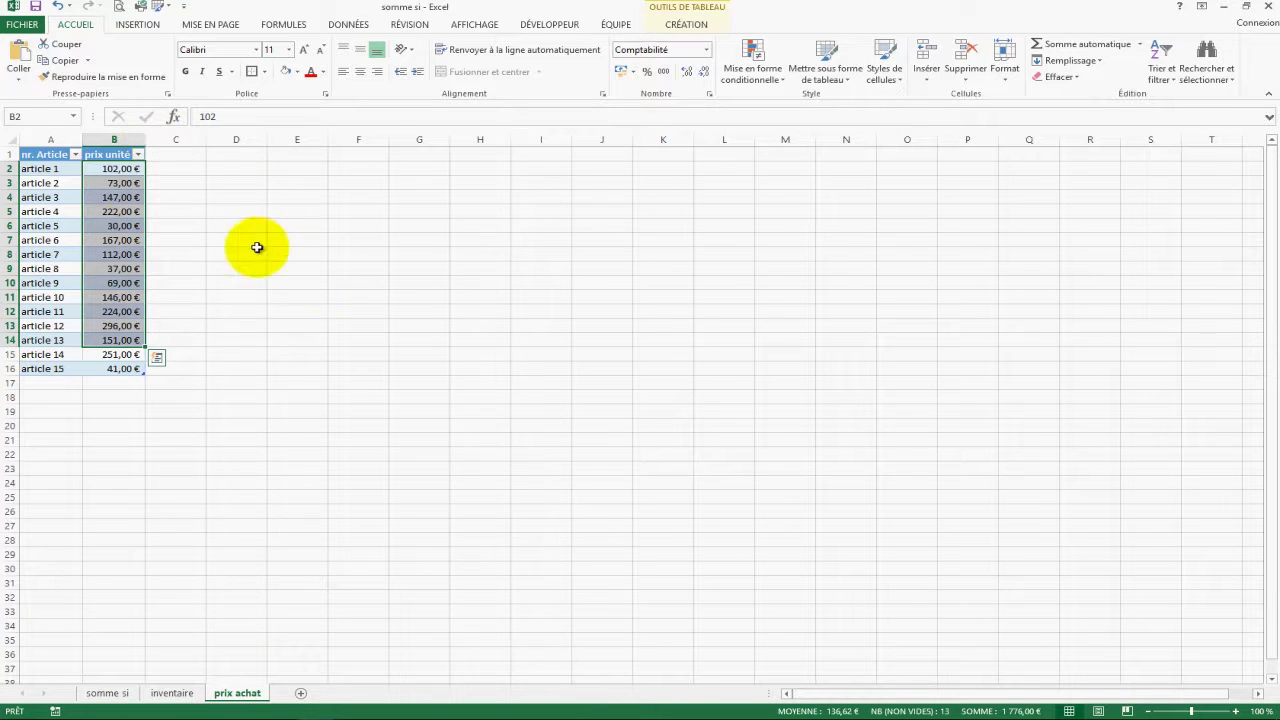
click(50, 168)
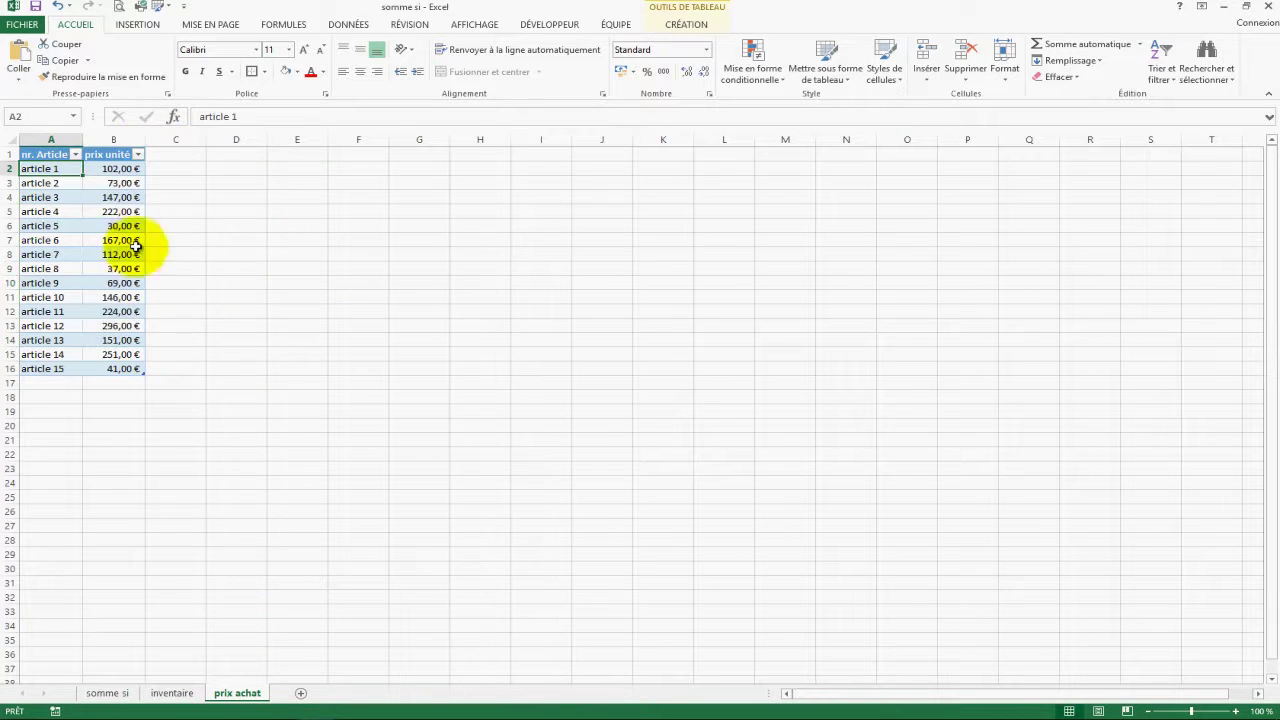
click(128, 170)
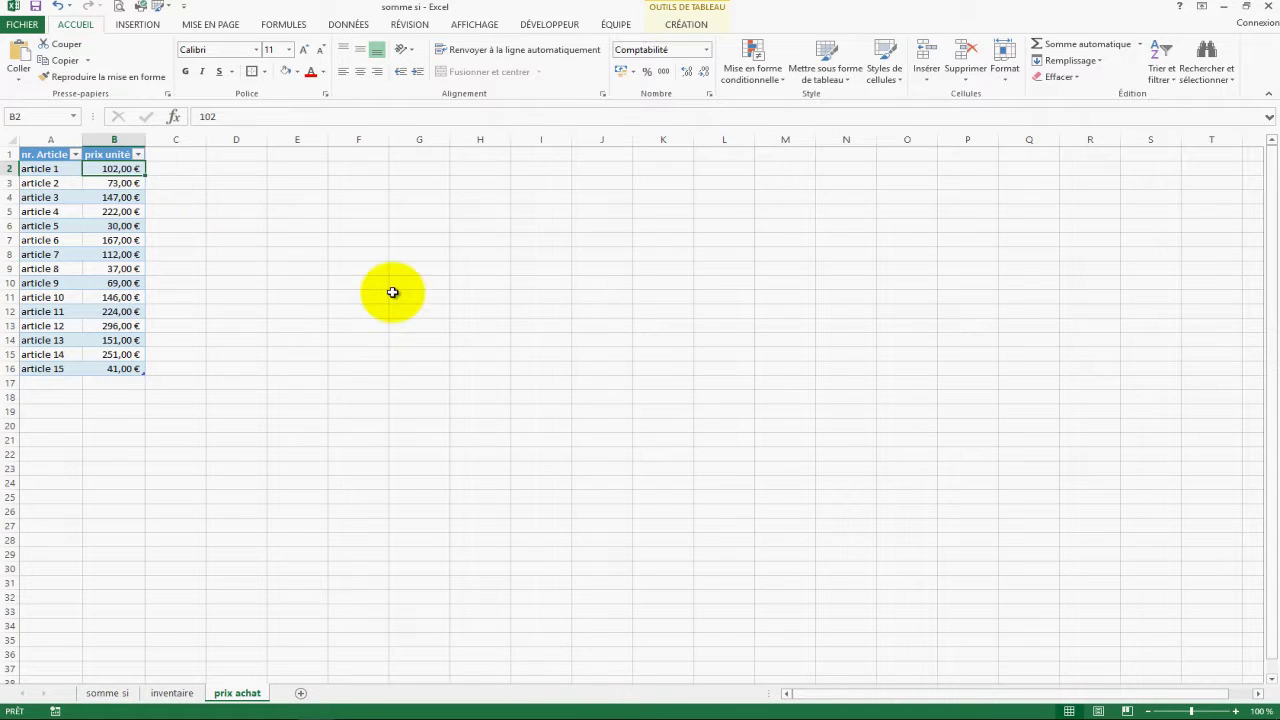
click(42, 254)
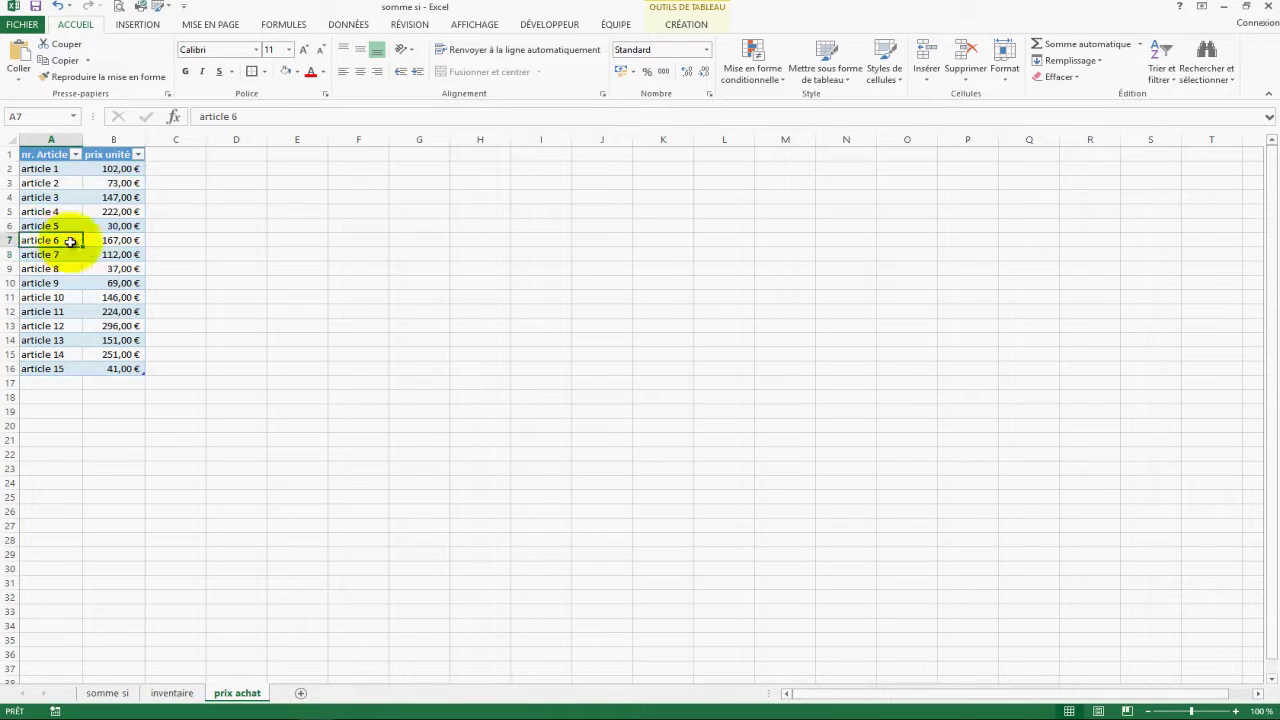
click(120, 255)
click(131, 245)
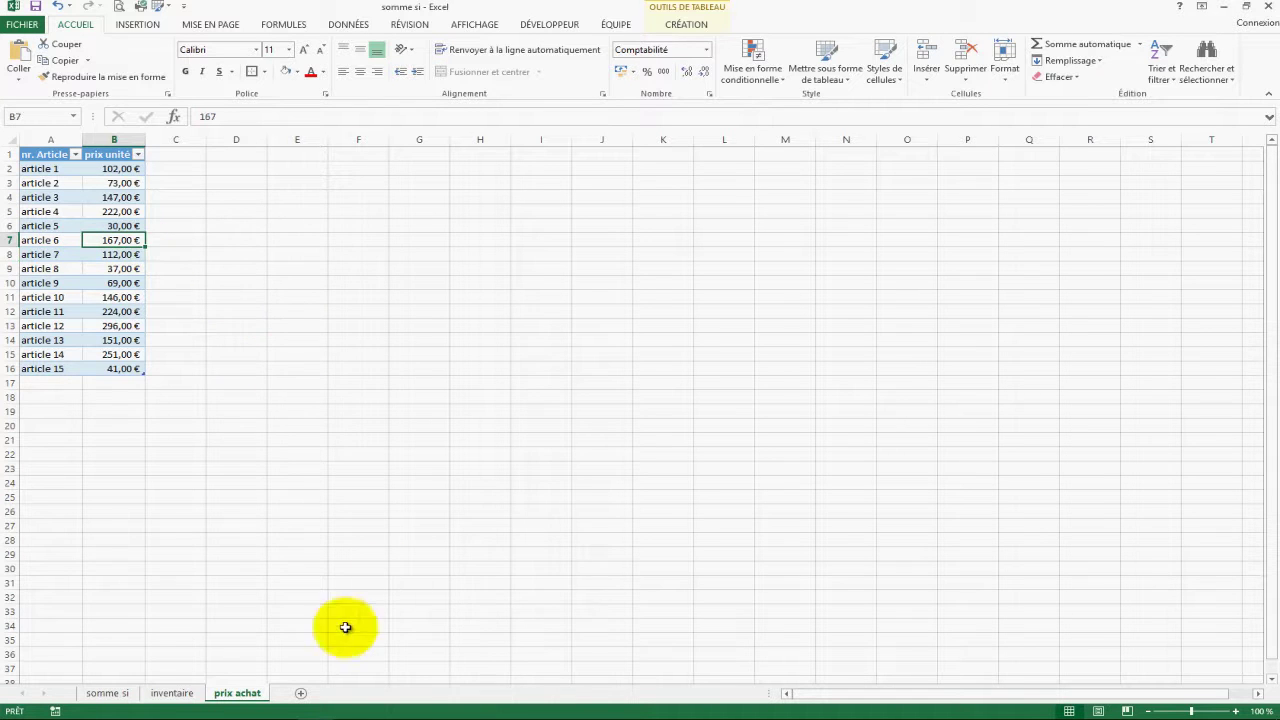
Inspect the prix/unité formula in D3 of the inventaire sheet and compare its inputs with the prix achat sheet
click(170, 693)
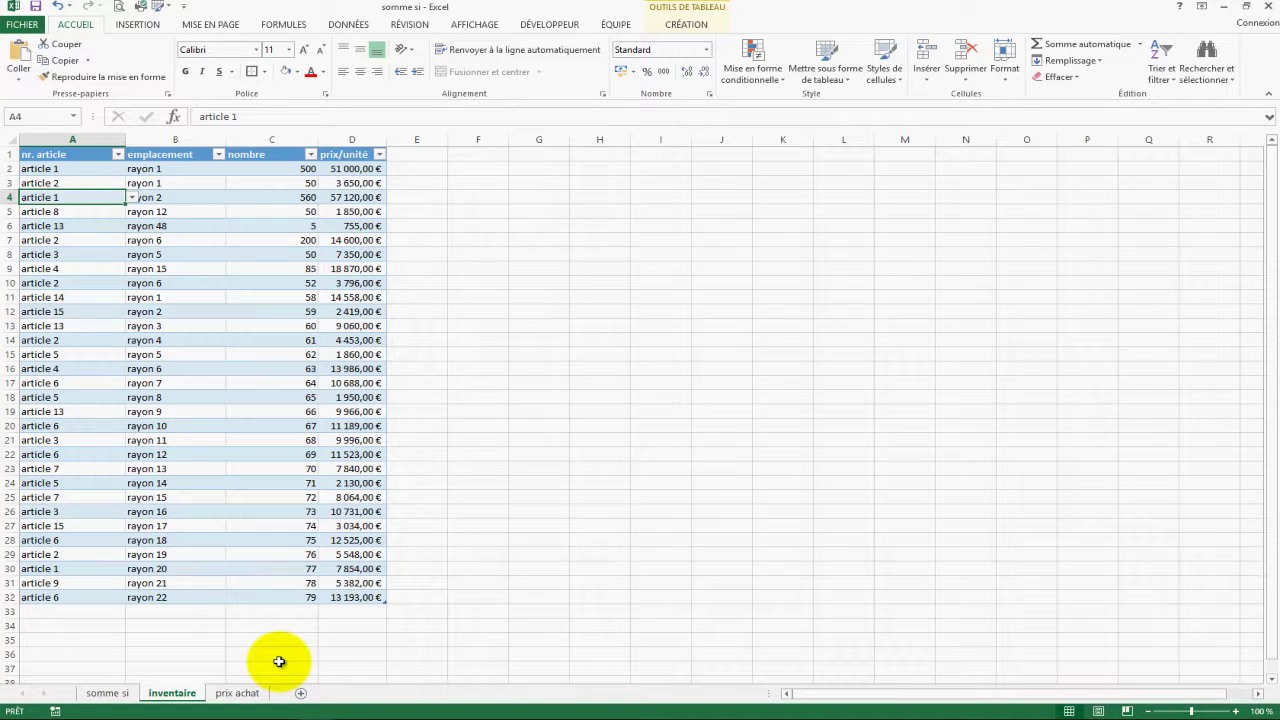
click(352, 240)
click(362, 183)
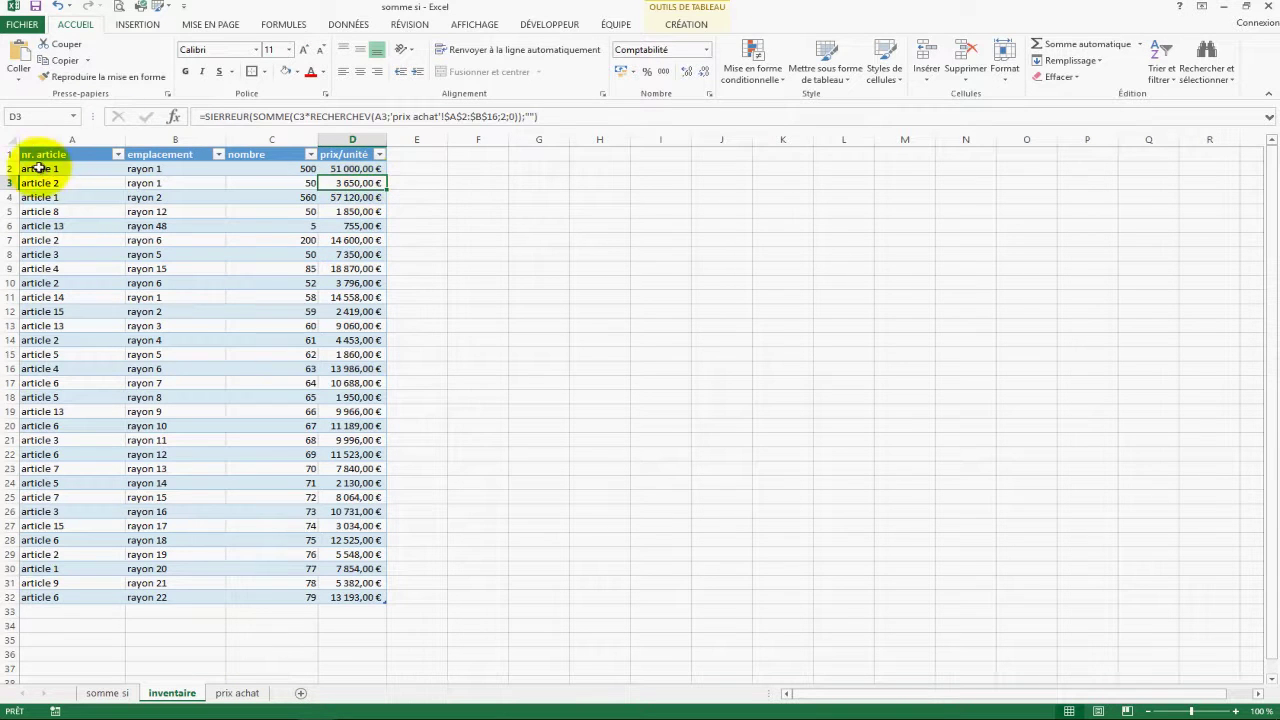
click(248, 692)
click(172, 693)
click(228, 693)
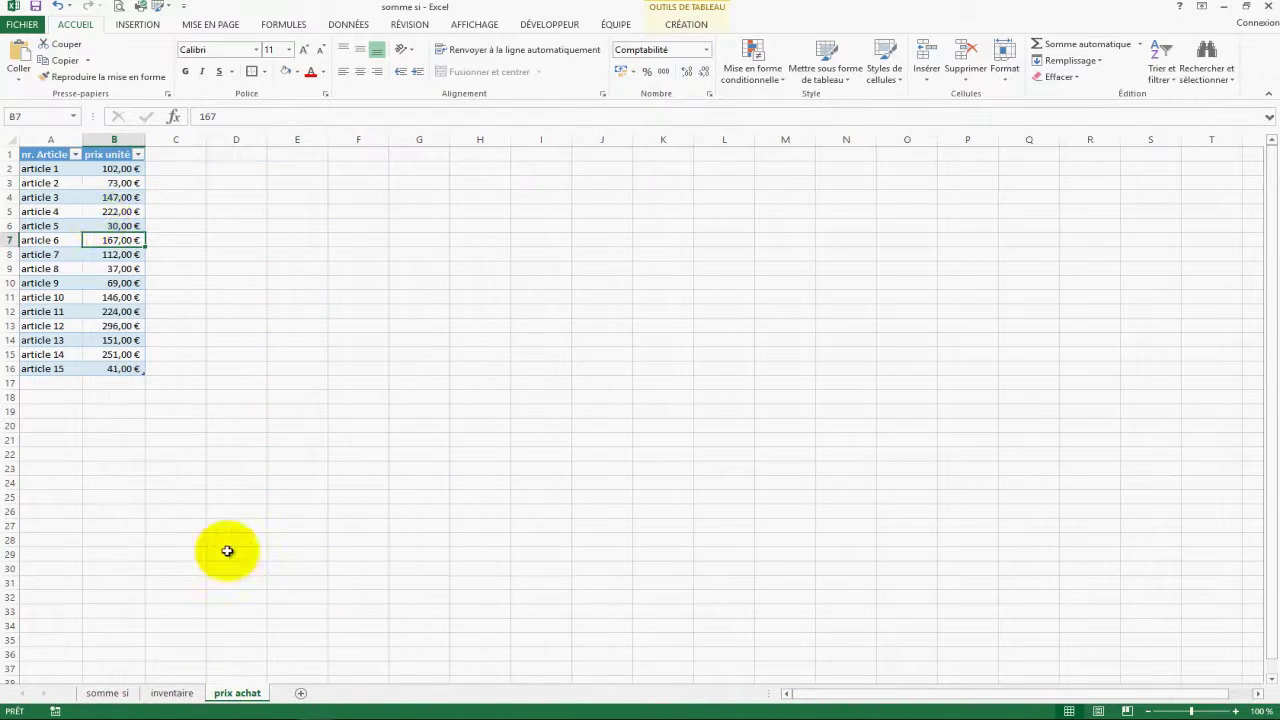
click(172, 693)
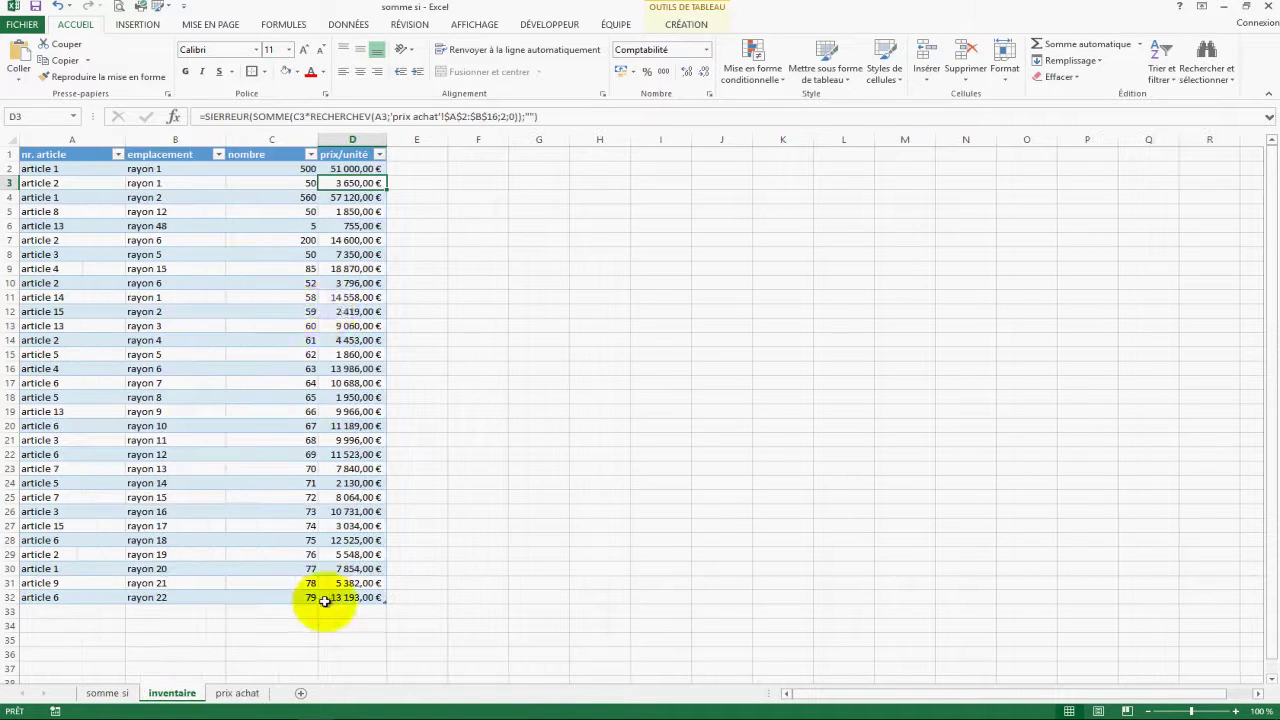
click(271, 183)
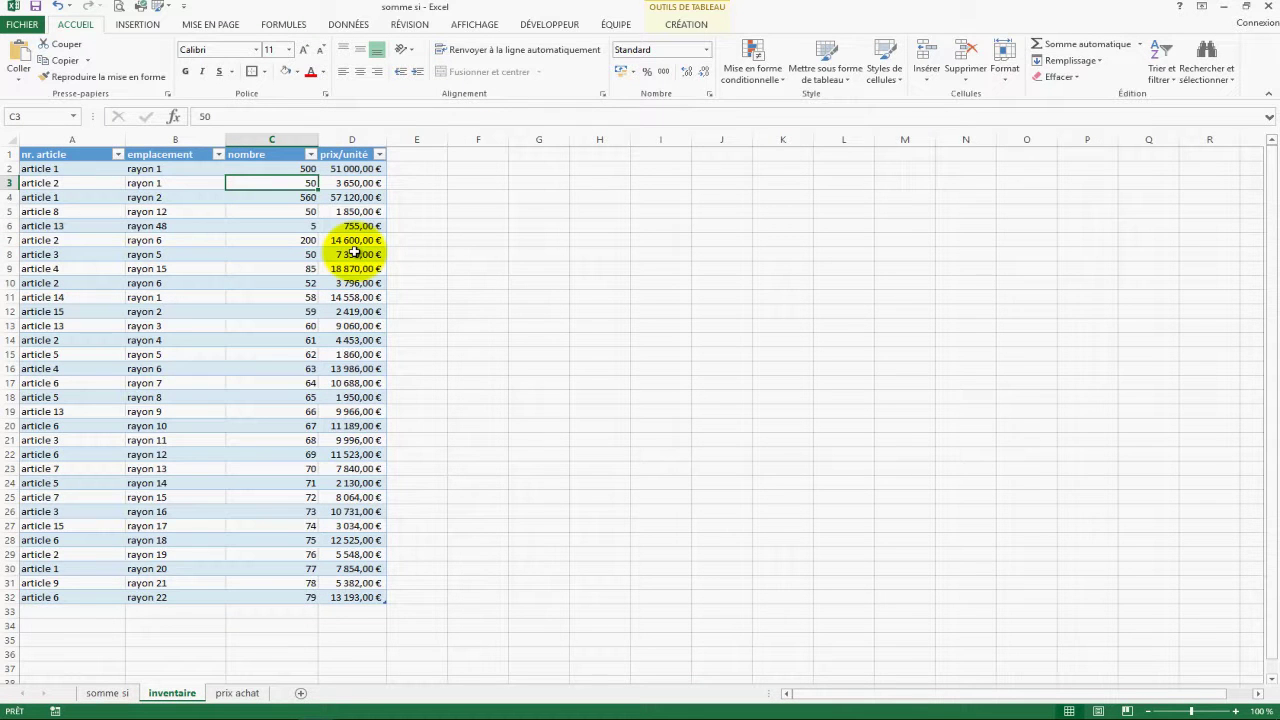
click(372, 185)
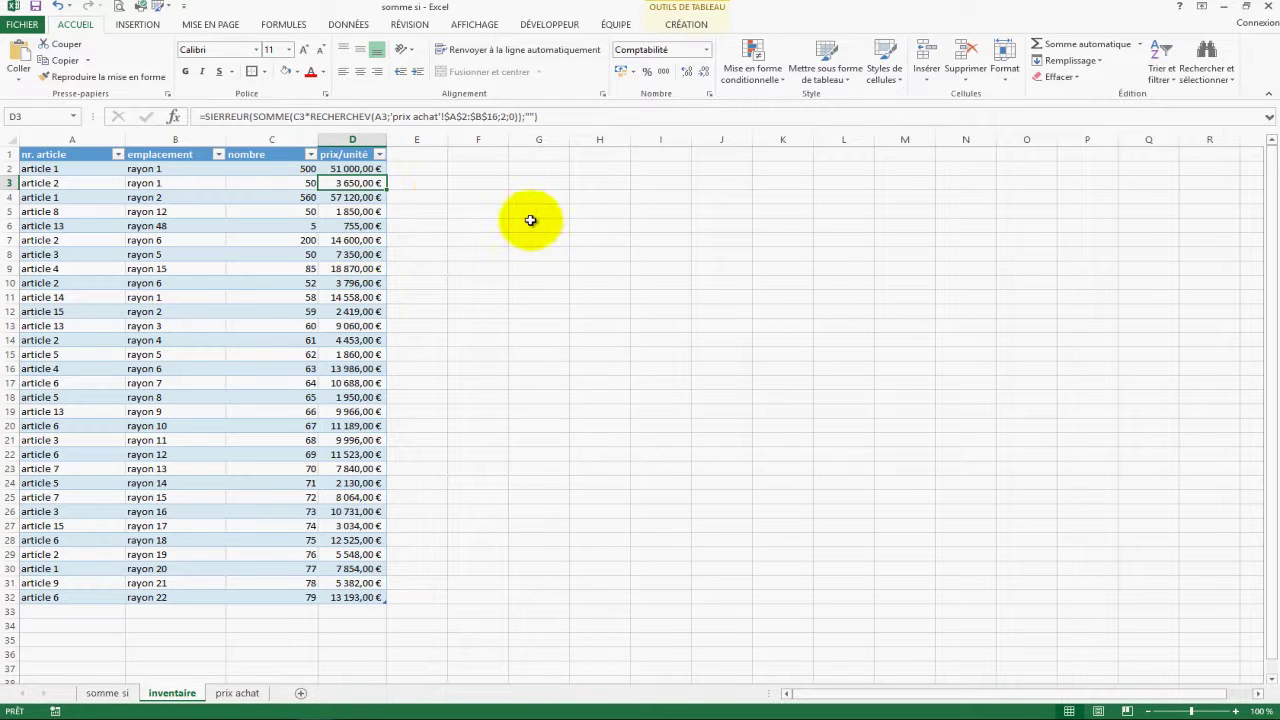
Select the article list A2:A16 on the prix achat sheet and check the workbook's defined names
click(115, 700)
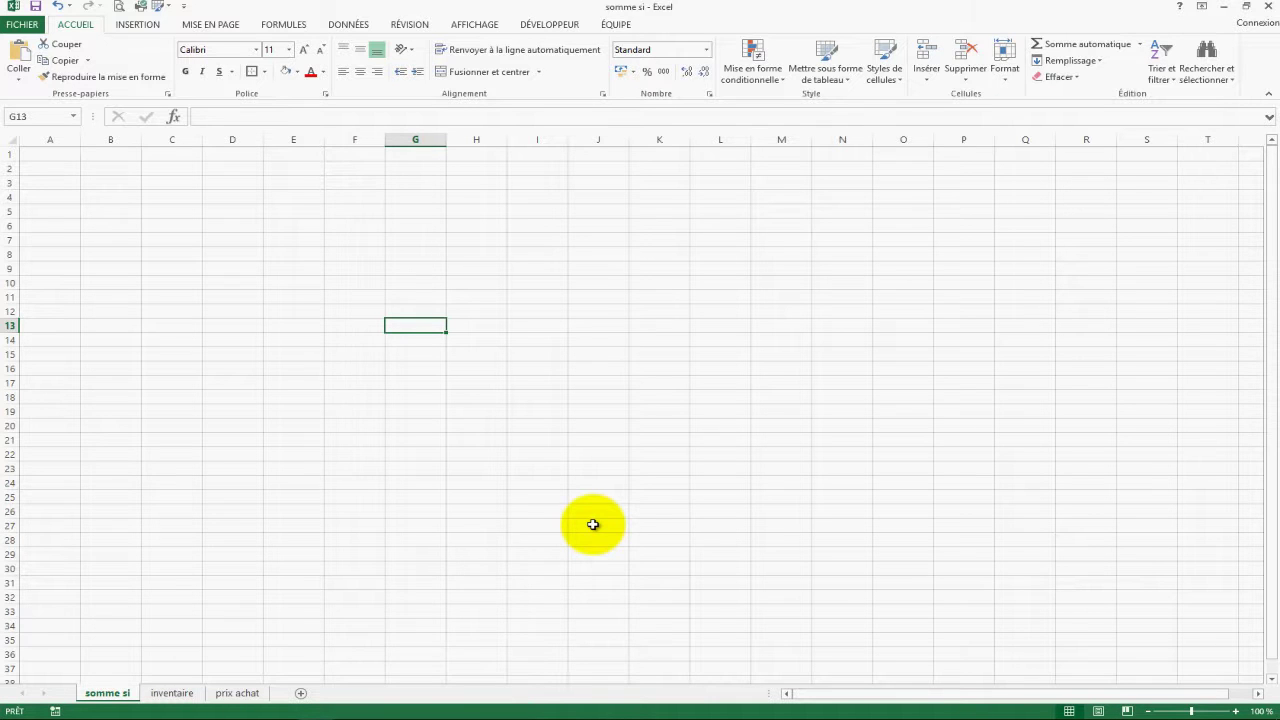
click(170, 693)
click(222, 697)
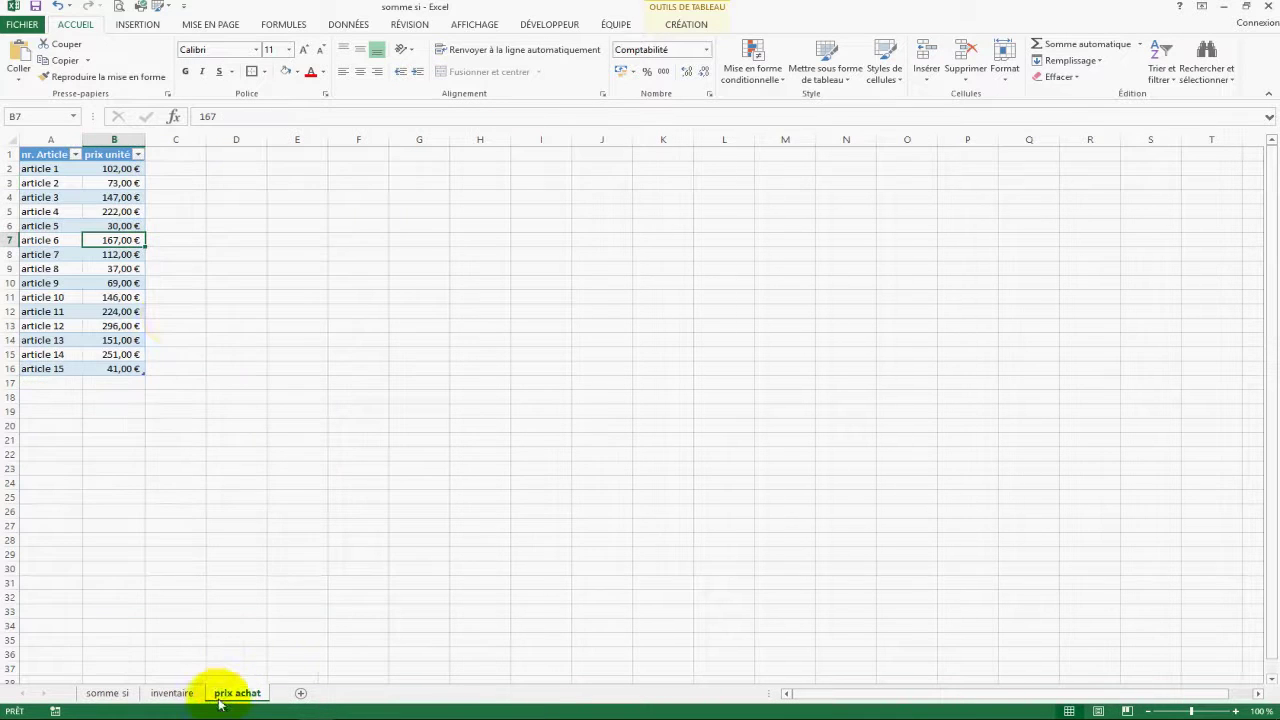
drag(45, 168, 51, 366)
click(74, 117)
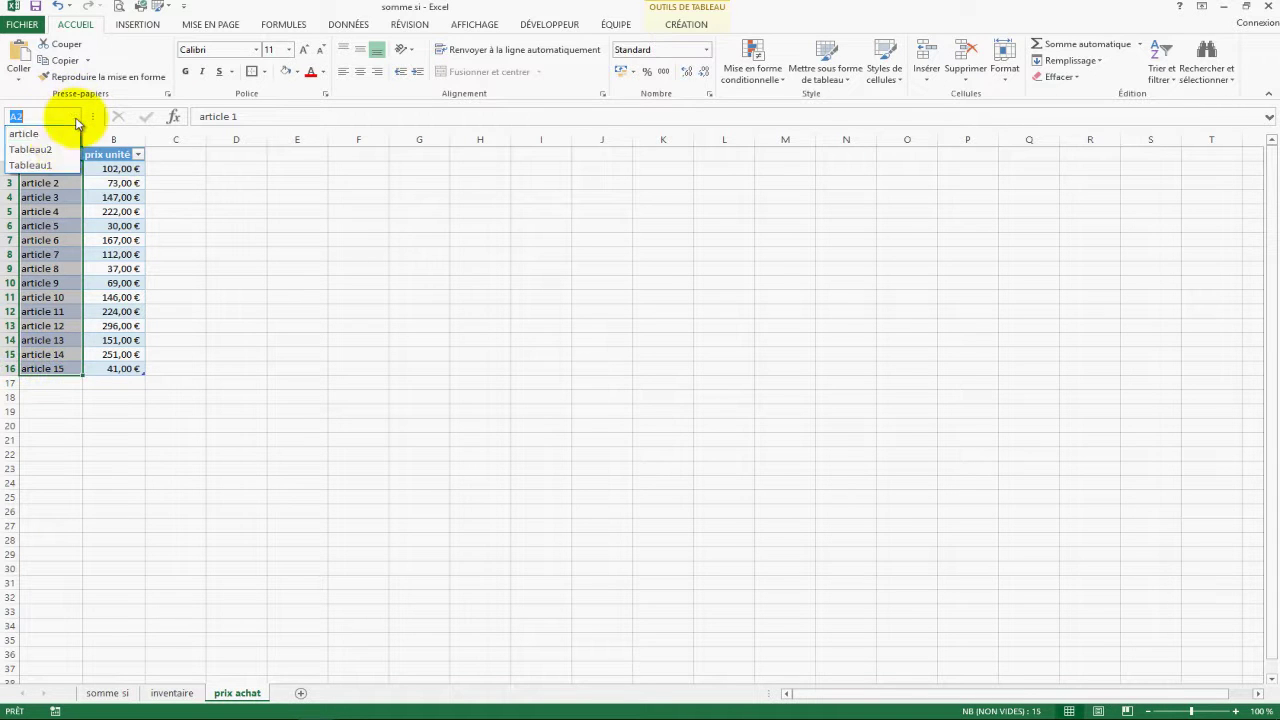
click(283, 377)
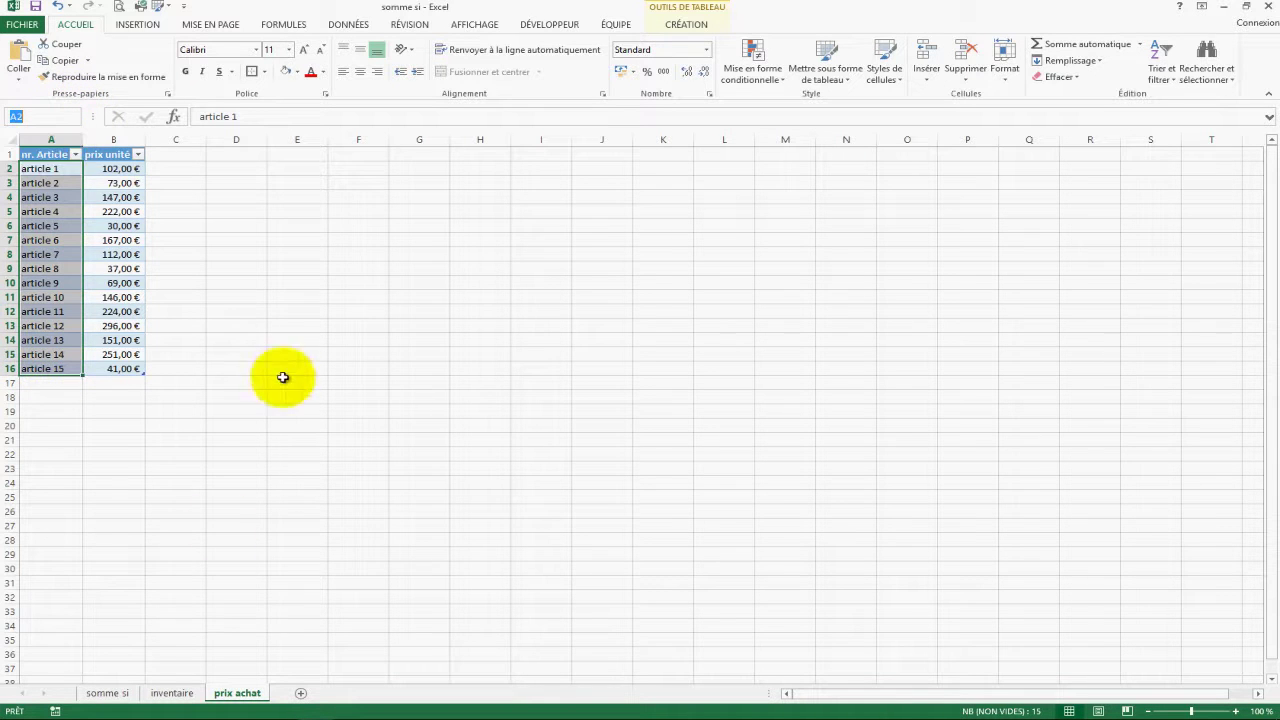
Enter the label "article" in cell E4 of the somme si sheet
click(108, 693)
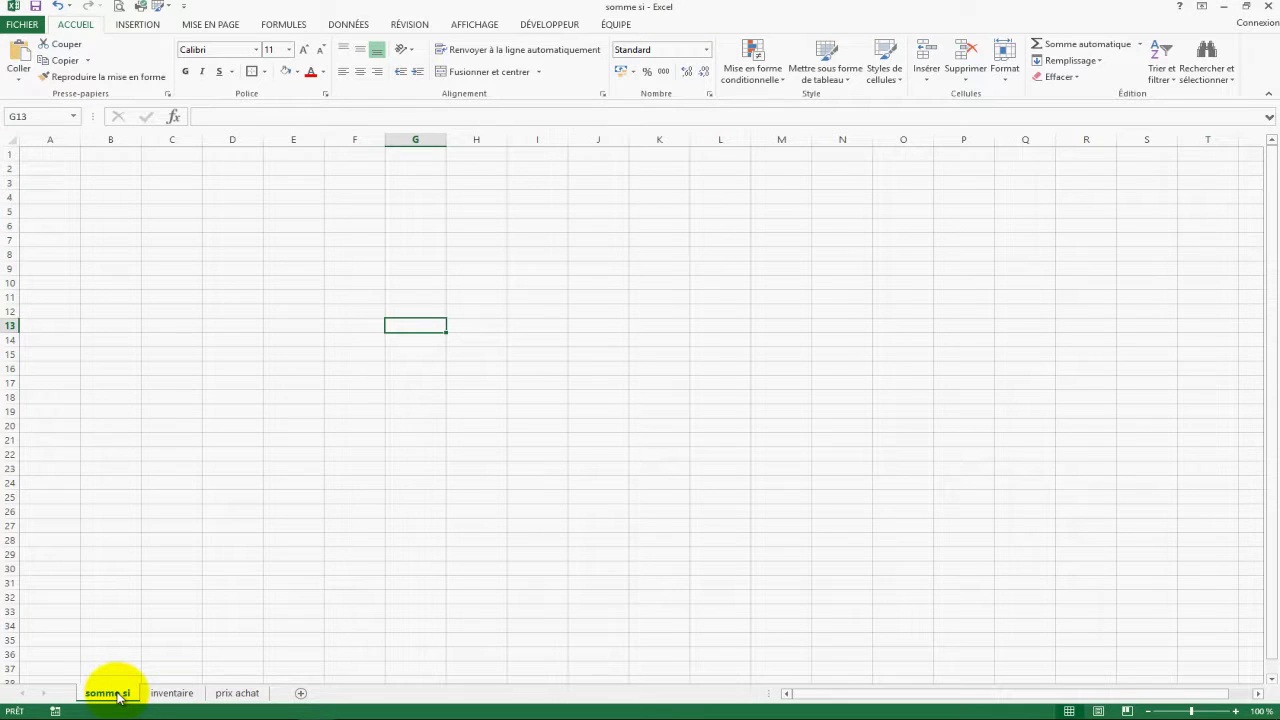
click(287, 201)
text(article)
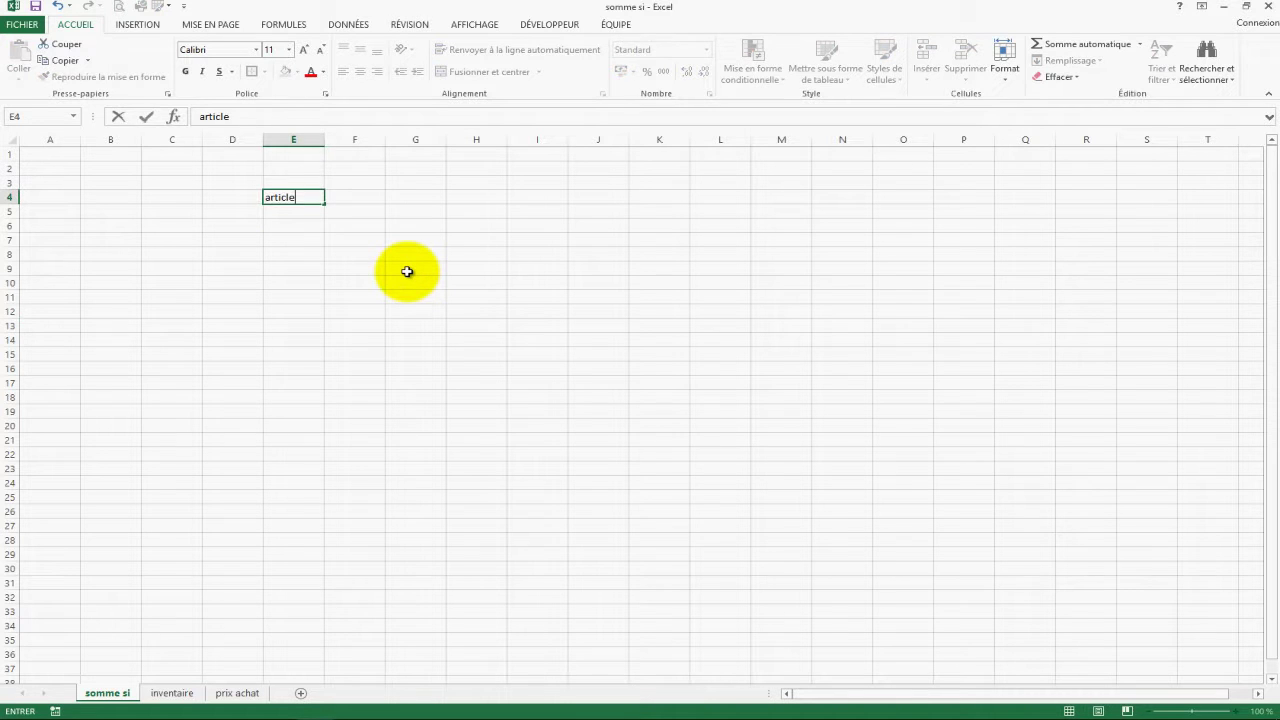
key(Tab)
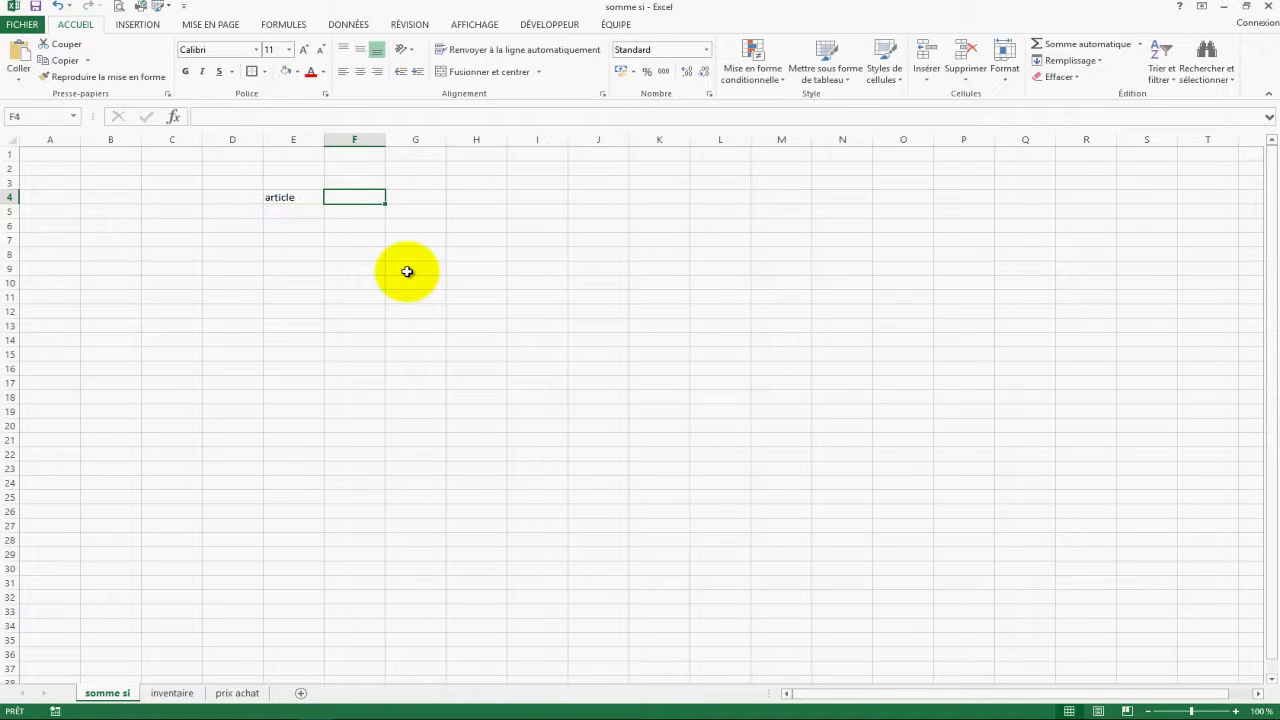
Add a list data validation to F4 with the source =article and check its choices
click(349, 25)
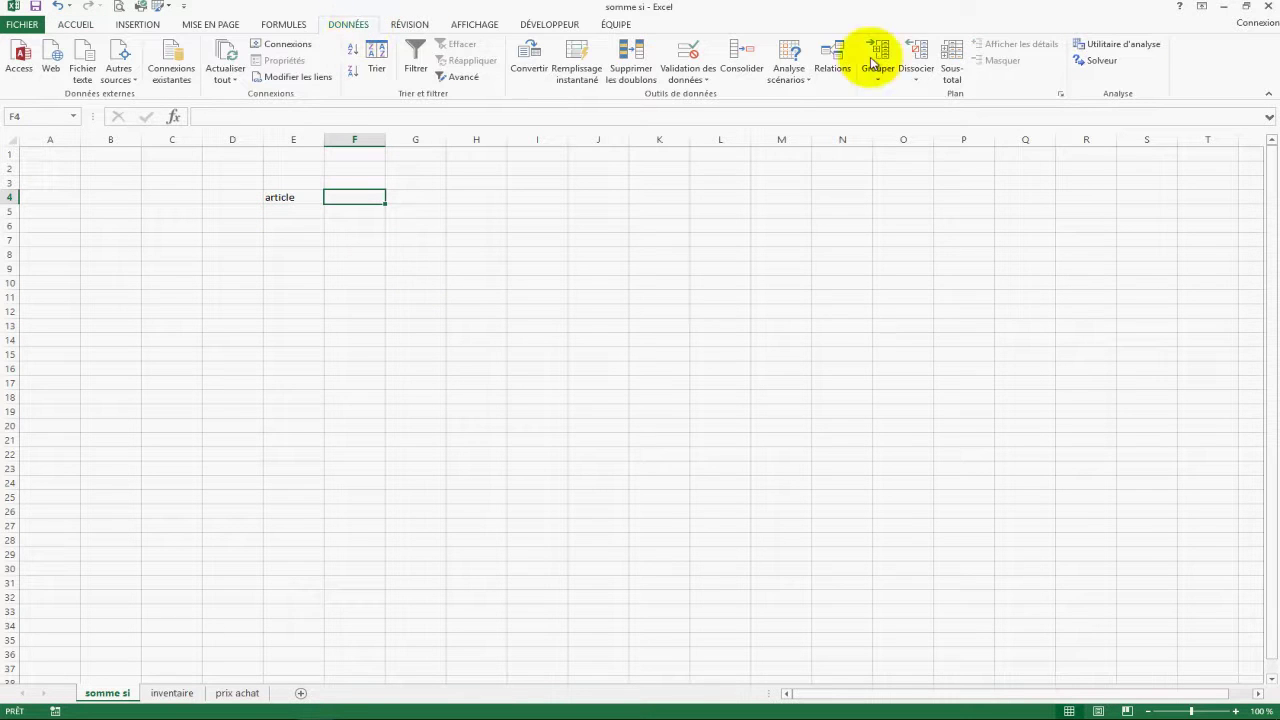
click(688, 52)
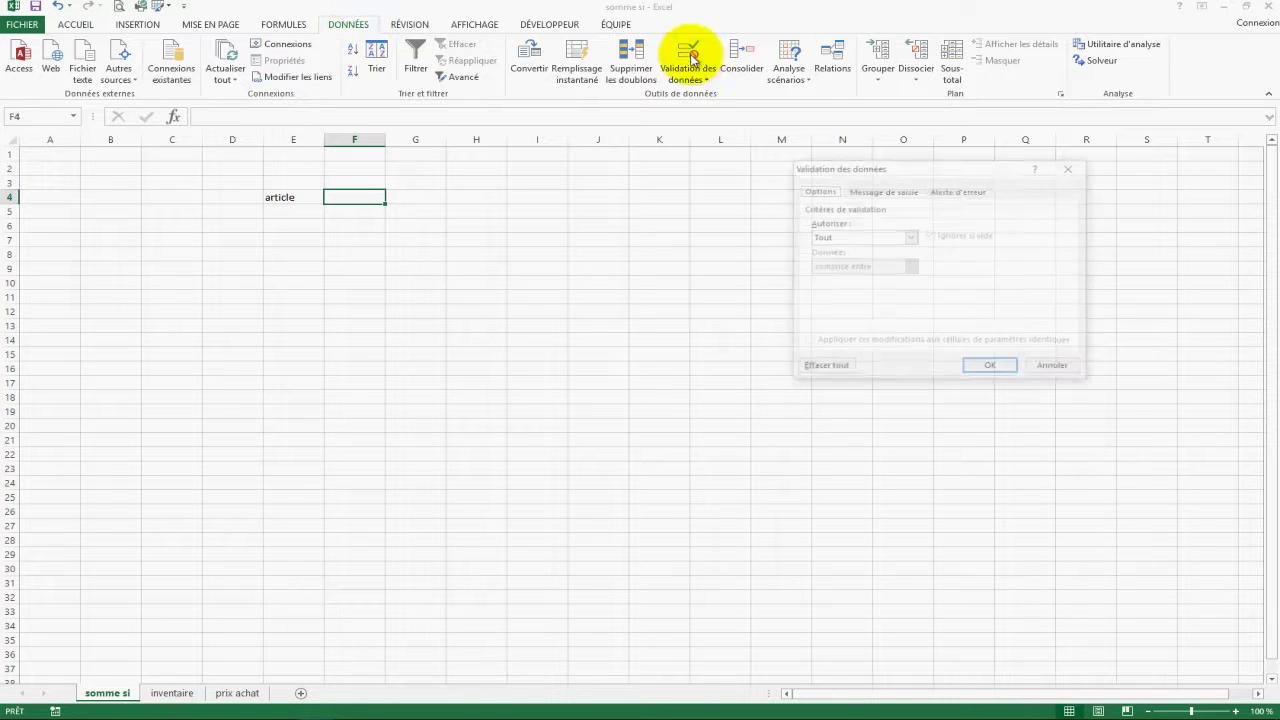
click(912, 239)
click(862, 285)
click(857, 297)
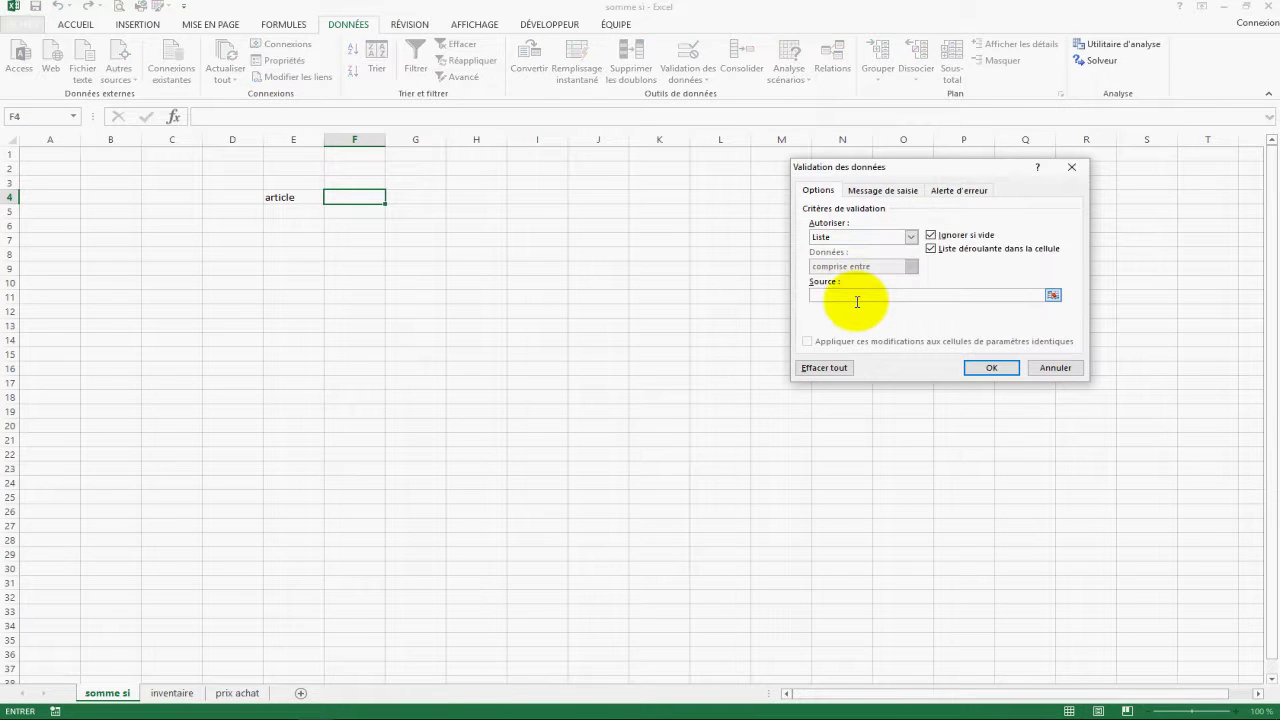
text(=article)
key(Return)
click(393, 199)
click(482, 289)
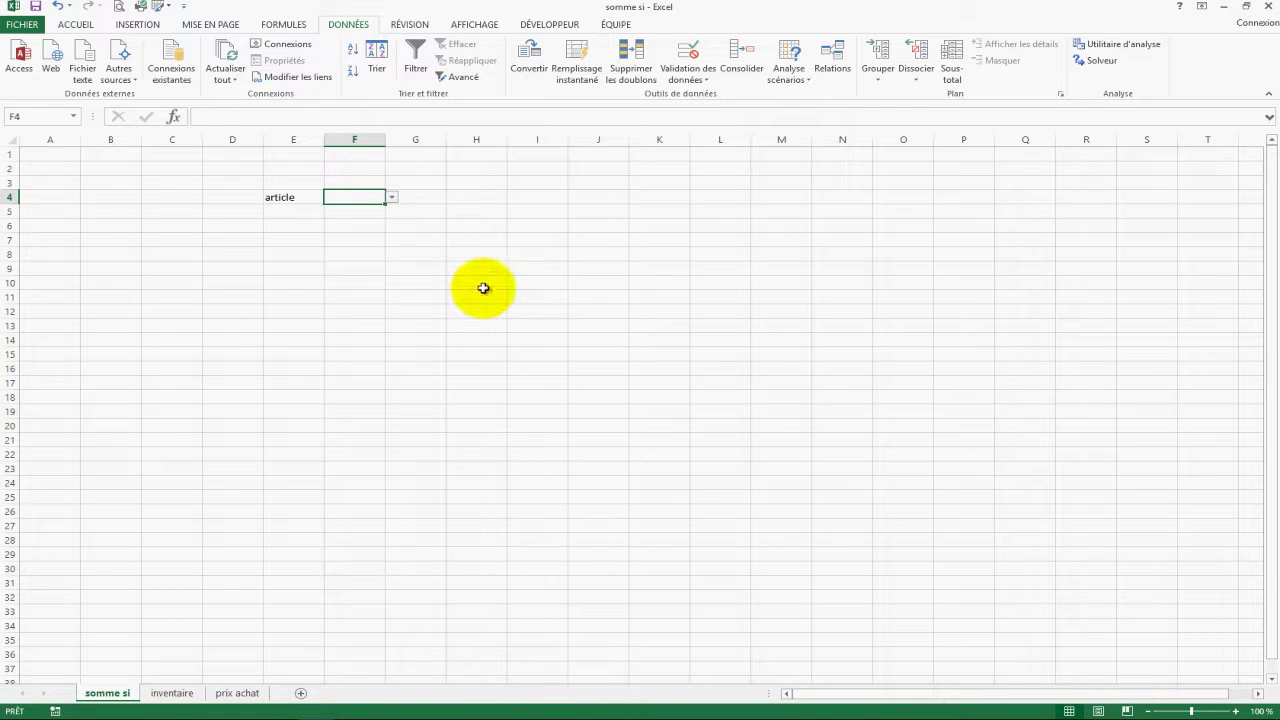
Enter the label "valeur d'inventaire" in E5 and autofit column E to its contents
click(284, 213)
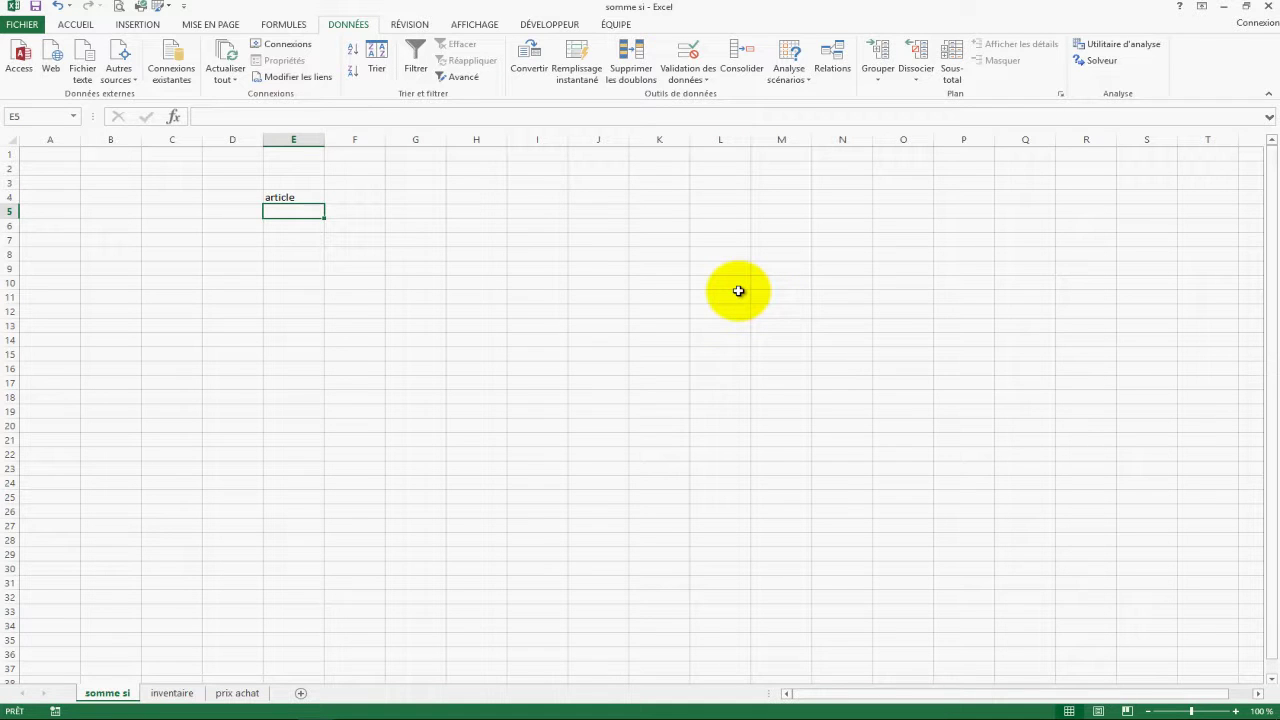
text(valeur d'inventaire)
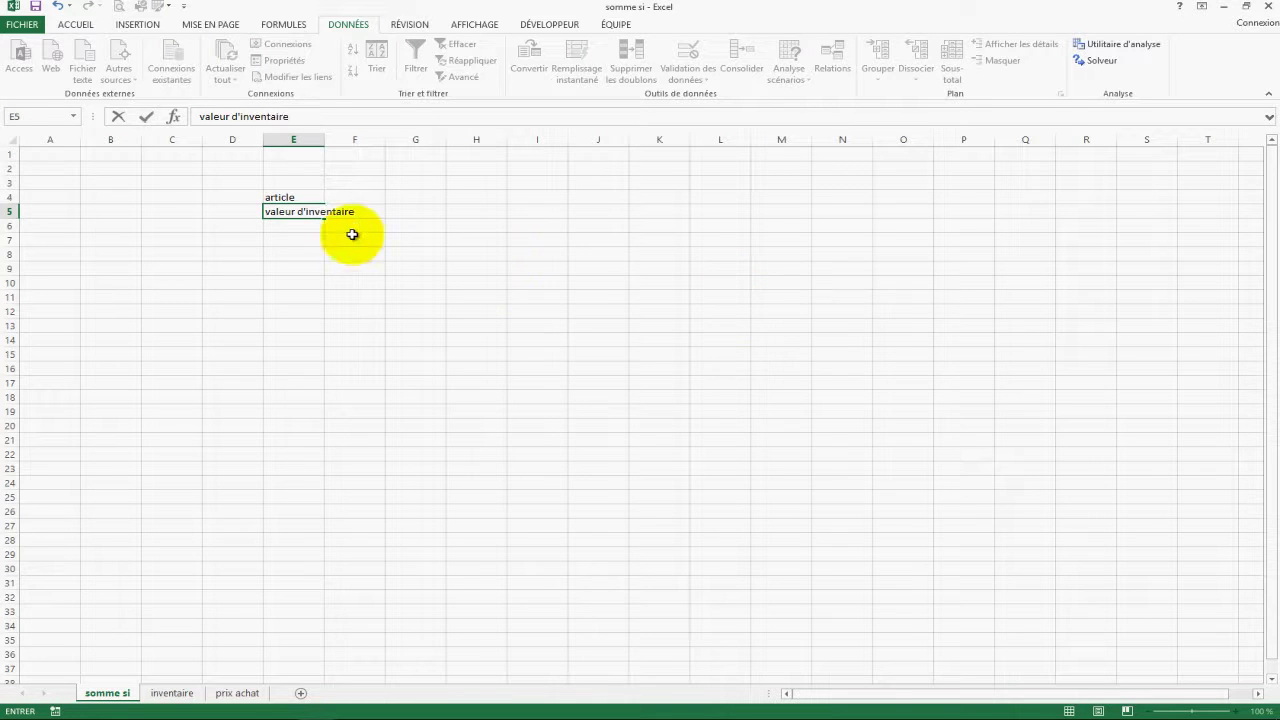
click(355, 239)
double_click(325, 139)
Choose article 1 from the validation list in F4
click(412, 197)
click(426, 197)
click(407, 210)
click(510, 283)
Enter a SOMME.SI formula in F5 with Tableau2[nr. article] as the range, F4 as the criterion and Tableau2[prix/unité] as the sum range
click(388, 211)
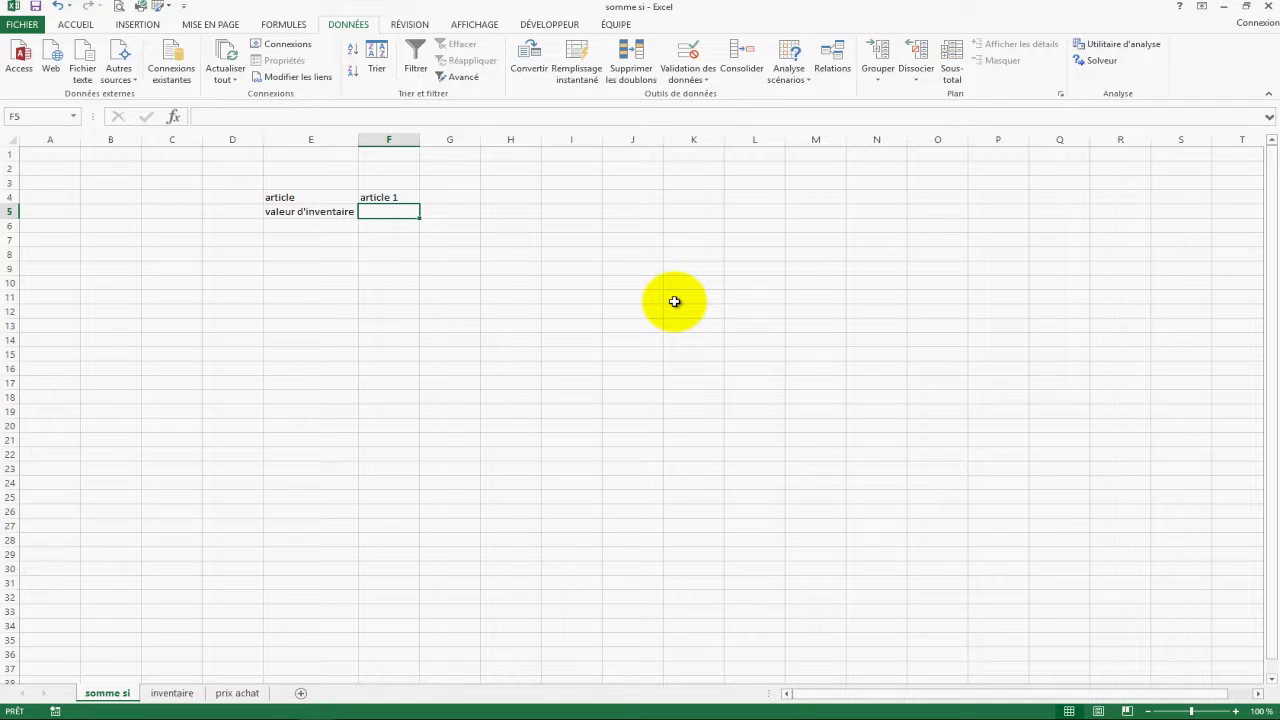
text(=somme.si()
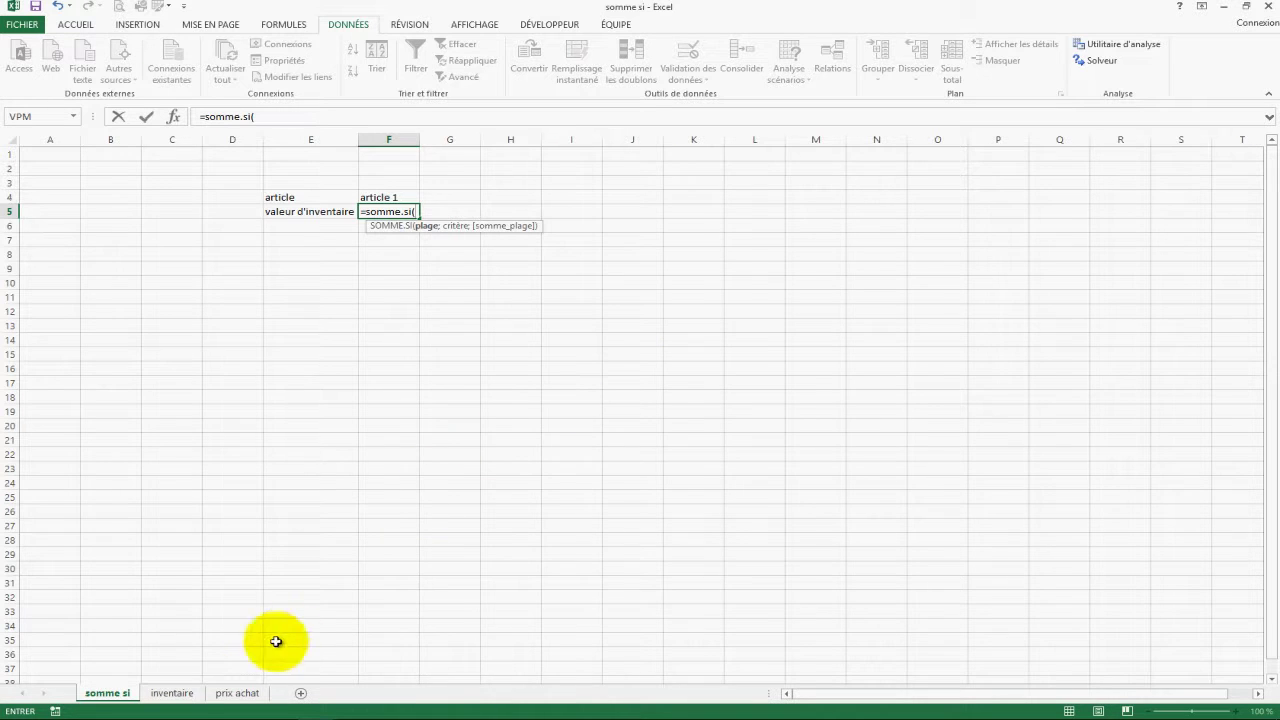
click(186, 693)
drag(62, 597, 77, 177)
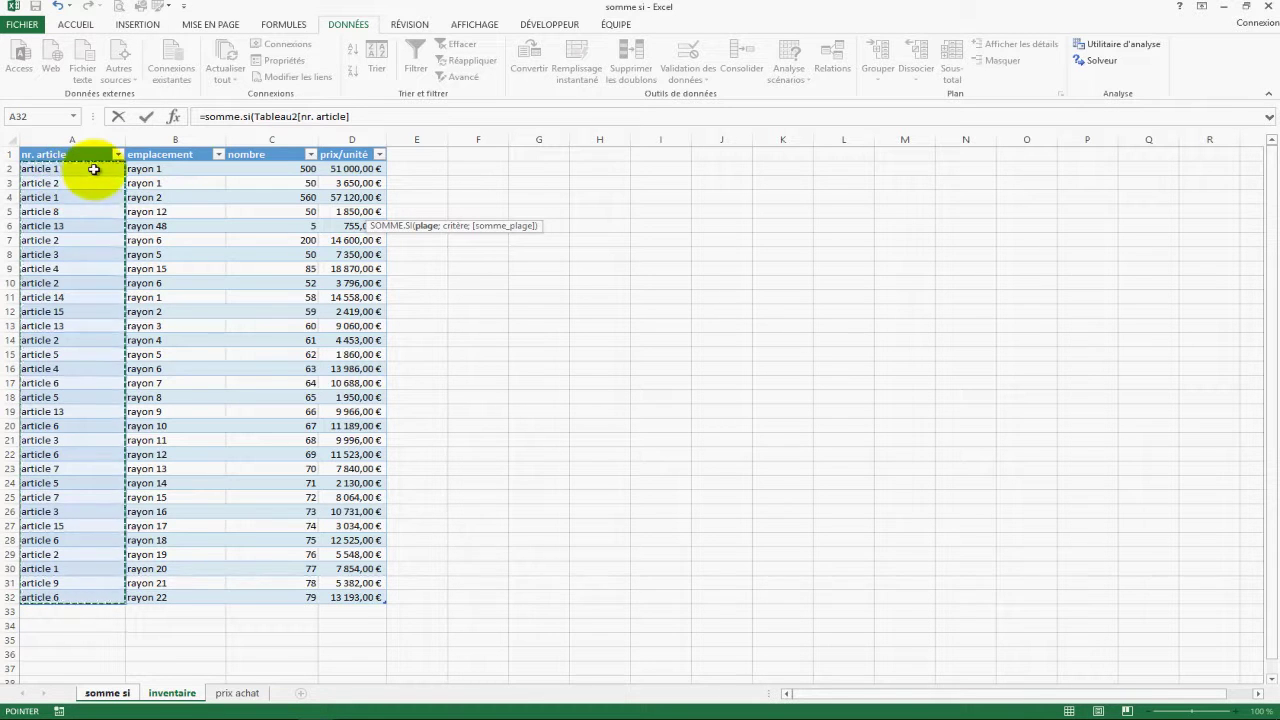
text(;)
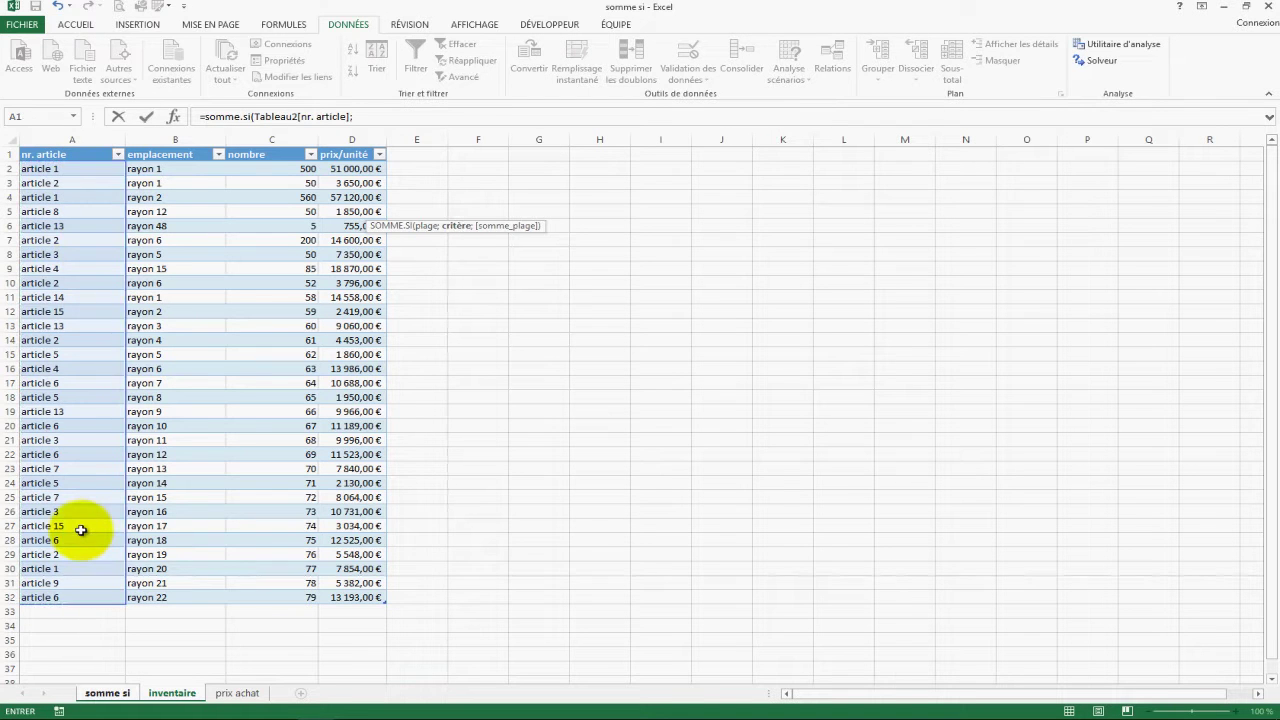
click(107, 693)
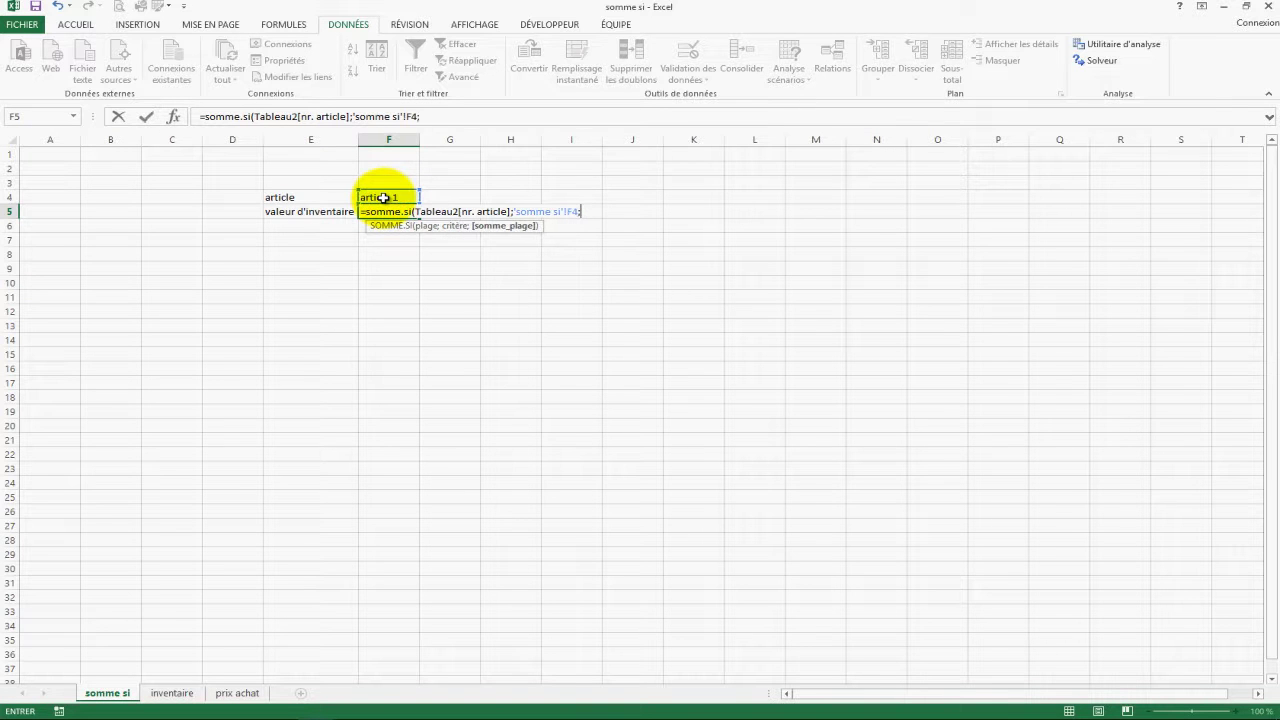
click(174, 693)
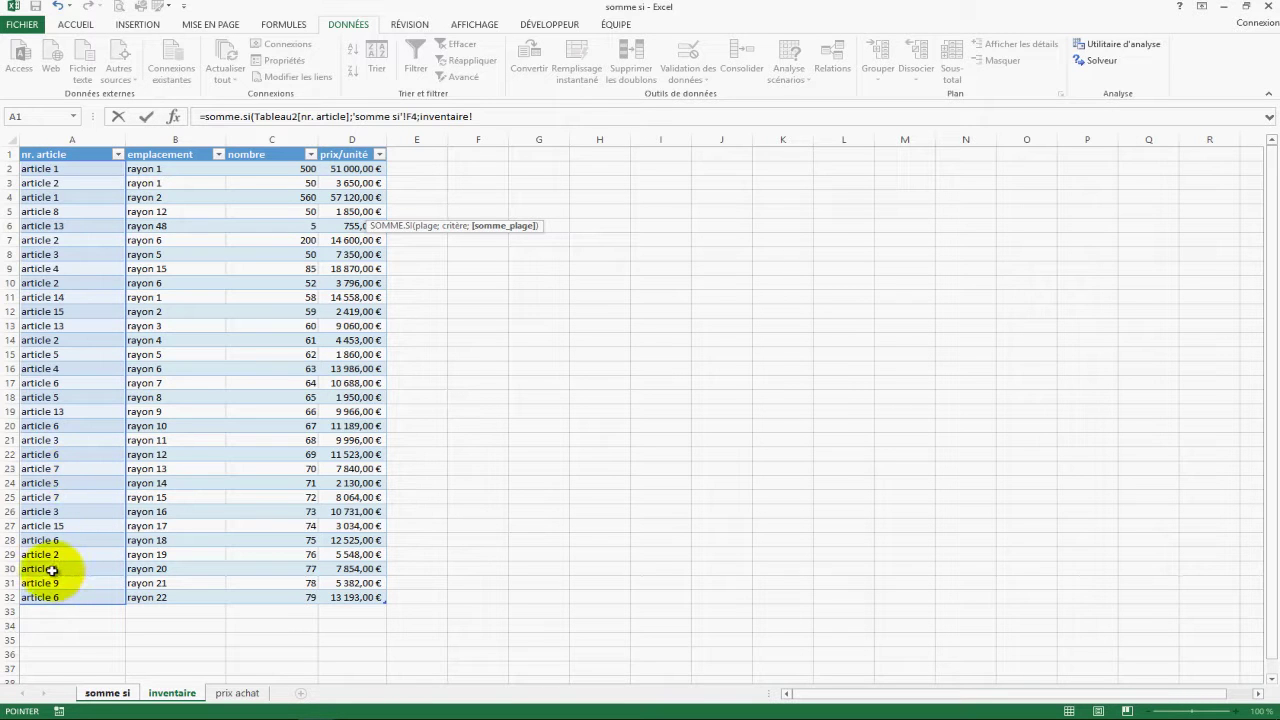
click(370, 597)
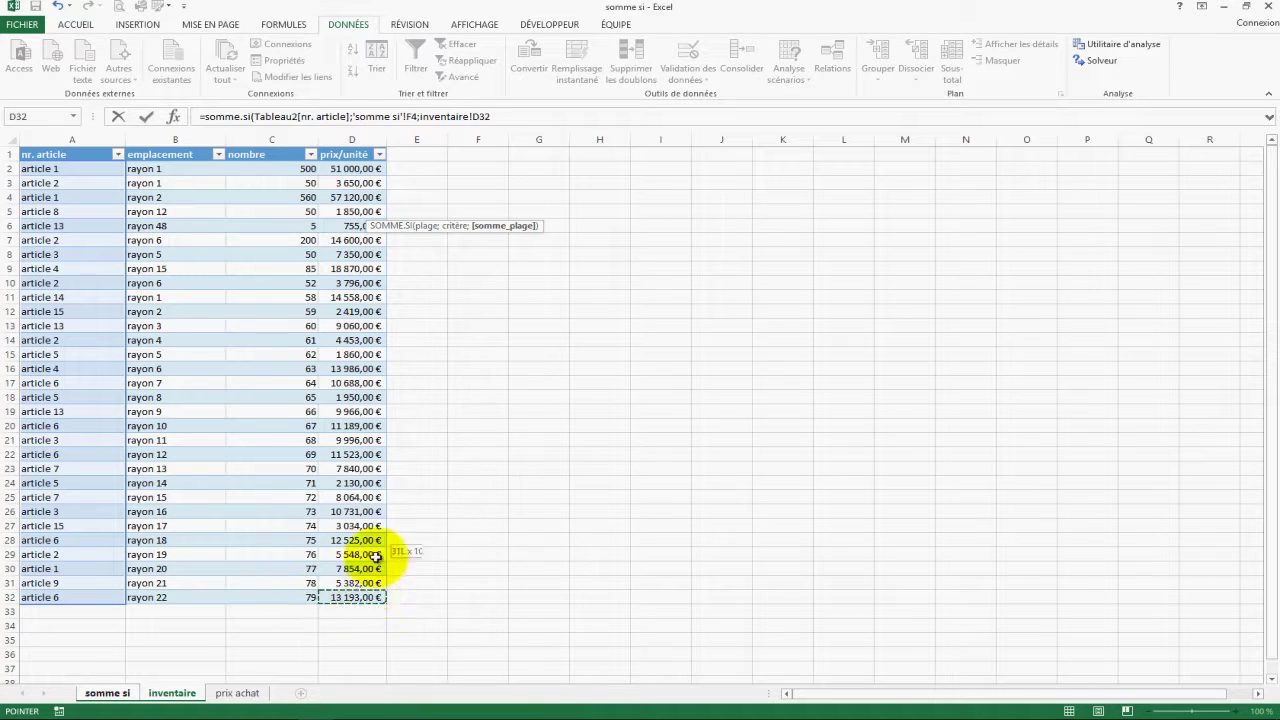
drag(370, 340, 347, 166)
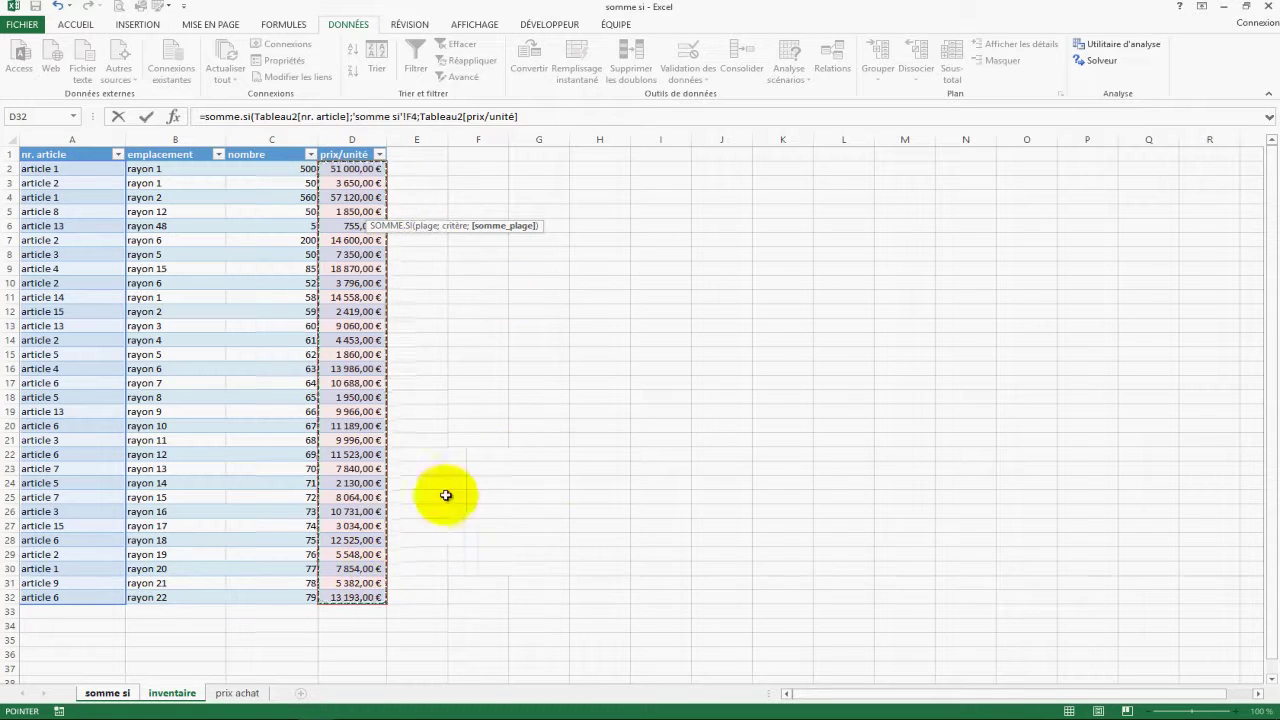
key(Return)
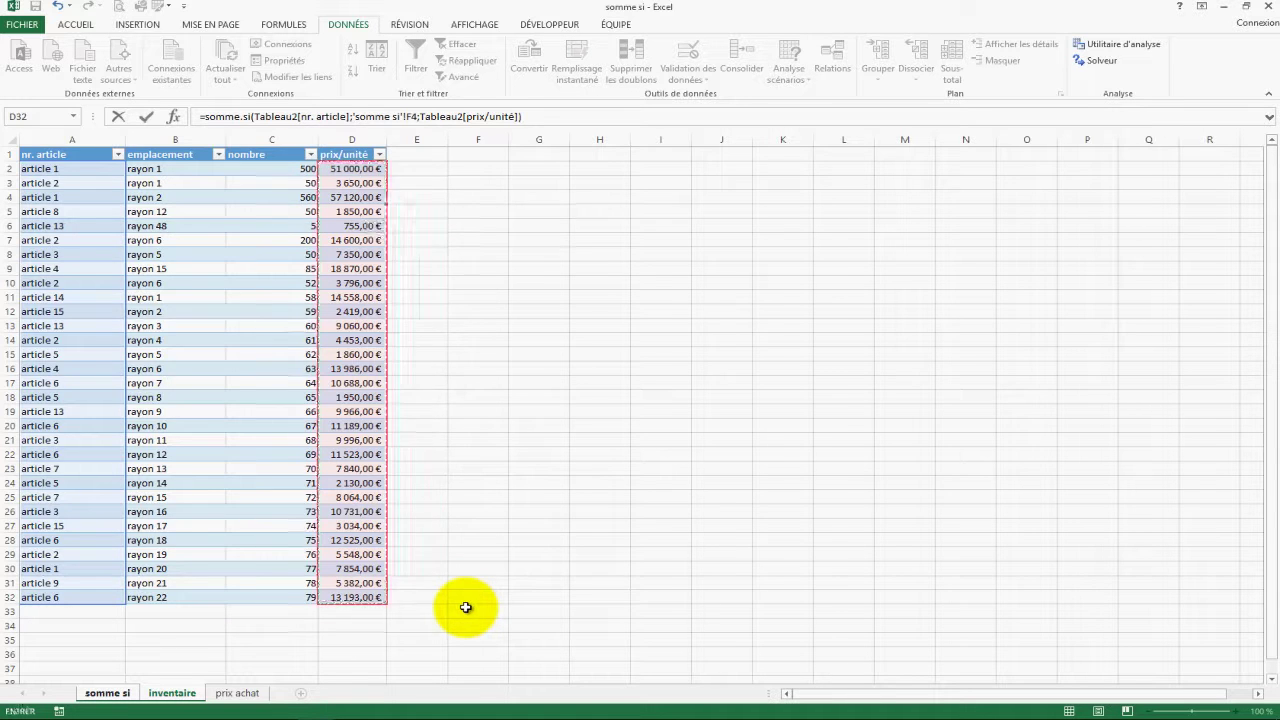
Apply the euro accounting format (Comptabilité) to the inventory value in F5
click(401, 211)
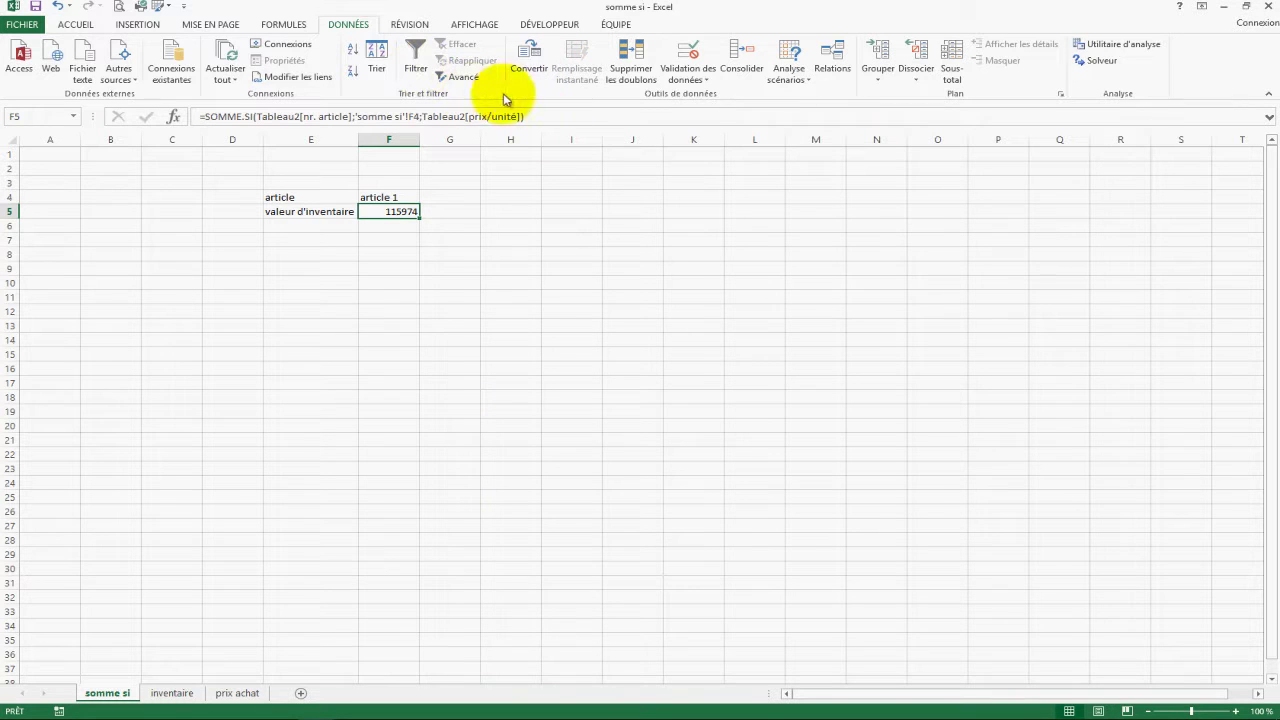
click(75, 24)
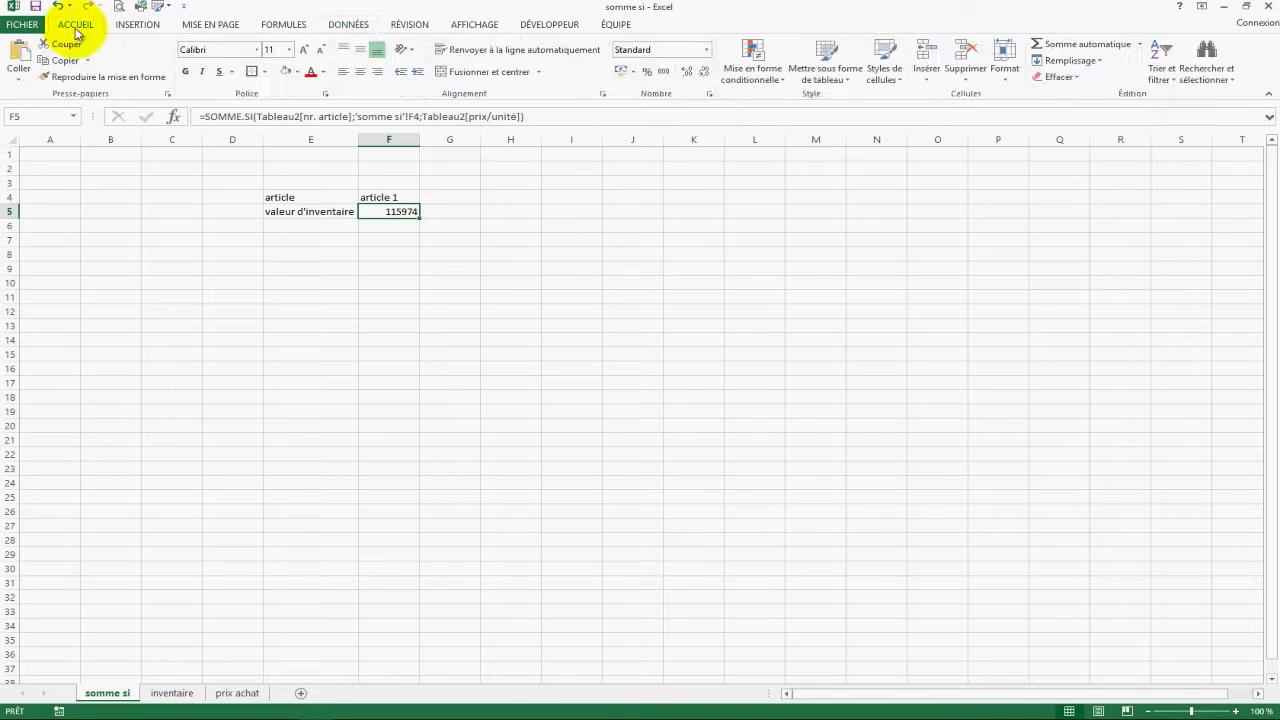
click(619, 71)
click(487, 271)
click(385, 197)
click(394, 213)
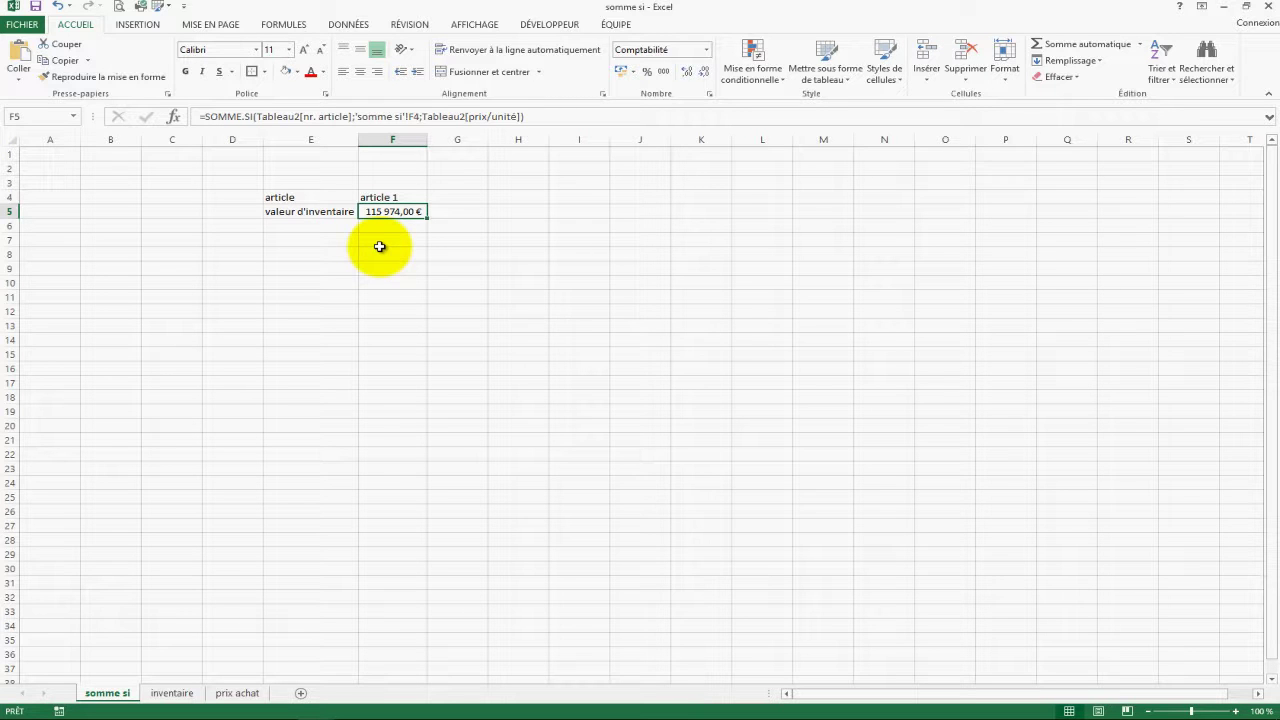
Check the SOMME.SI result by selecting the article 1 amounts D2, D4 and D30 together on the inventaire sheet
click(172, 693)
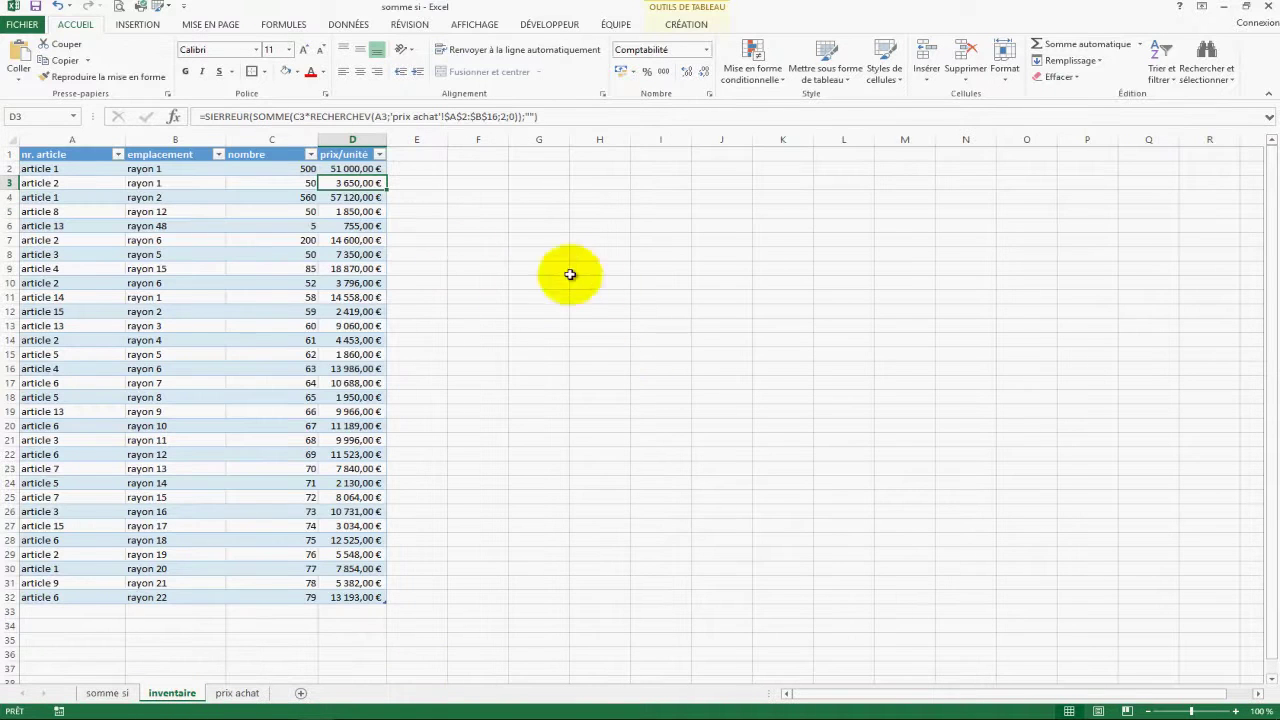
click(10, 168)
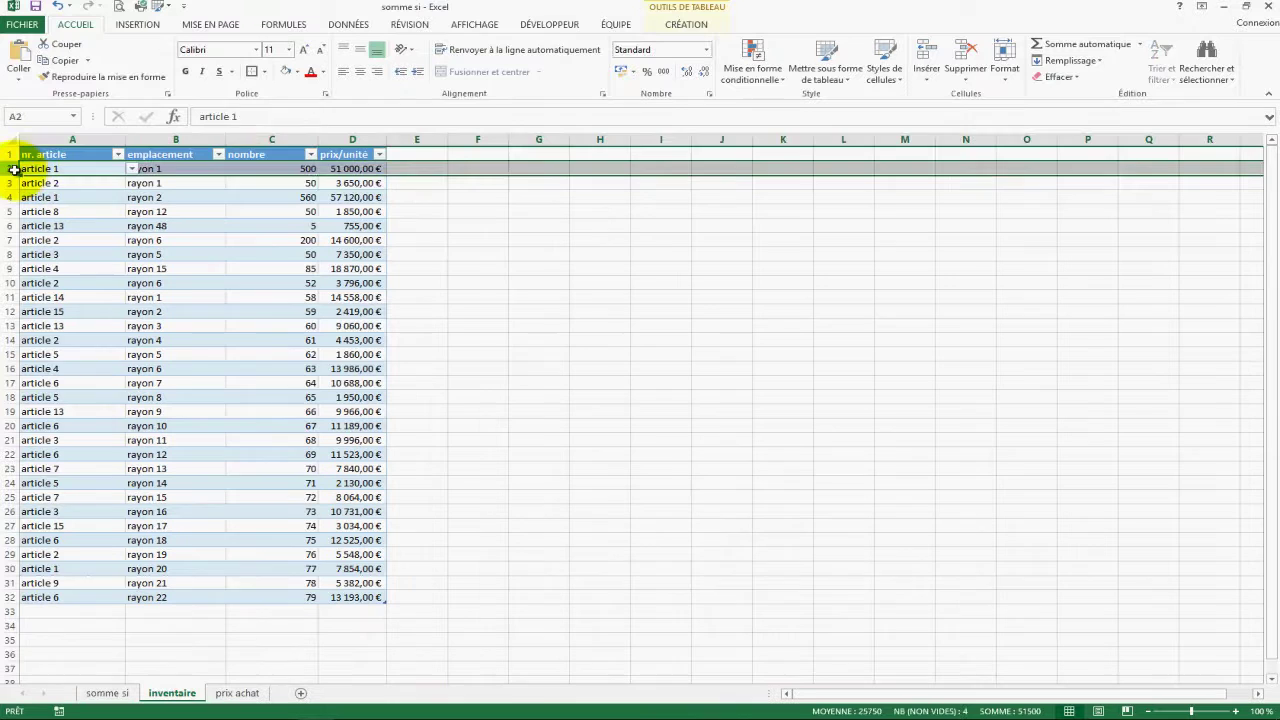
click(345, 169)
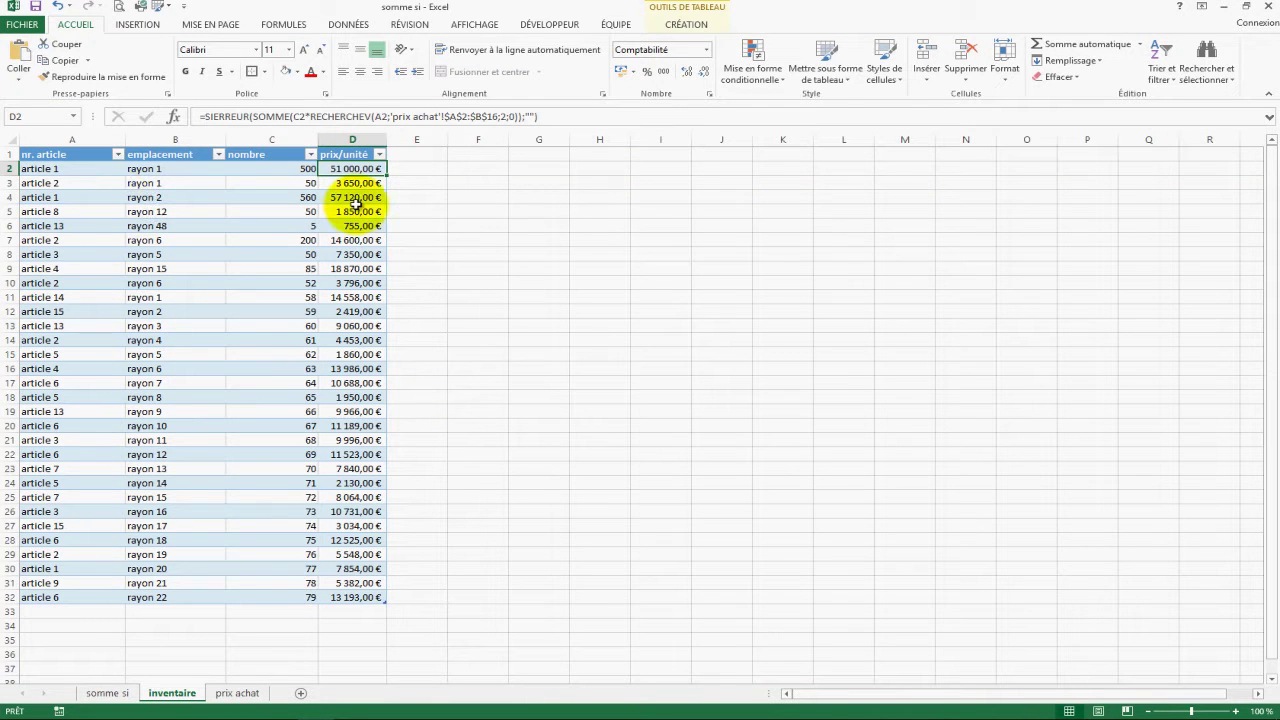
ctrl+click(358, 199)
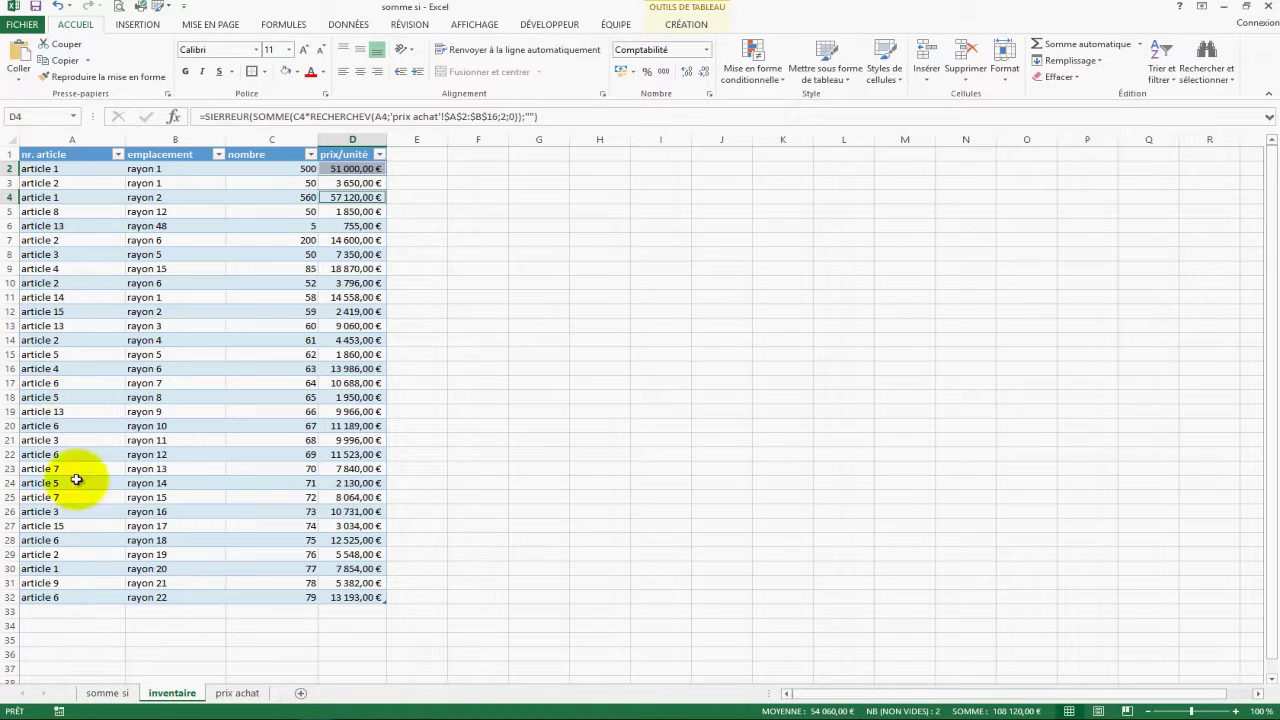
ctrl+click(358, 568)
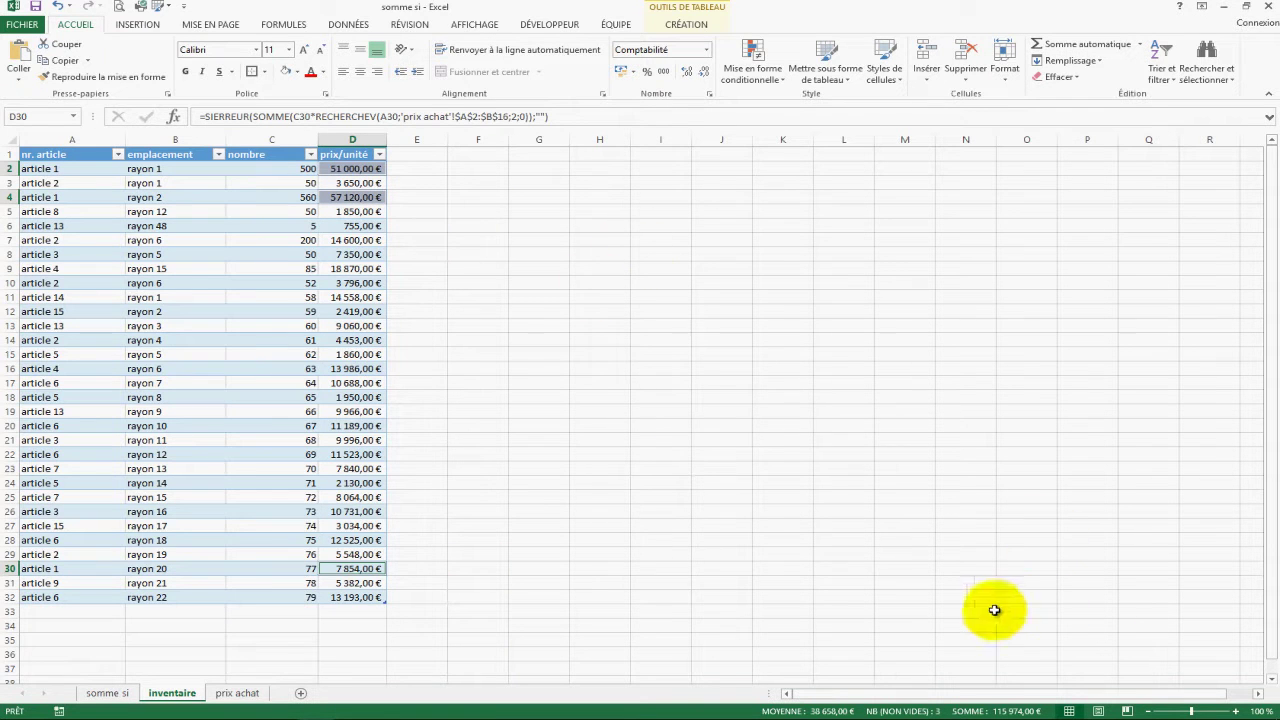
Enter the label "Nb de pièce" in cell E9 of the somme si sheet
click(107, 692)
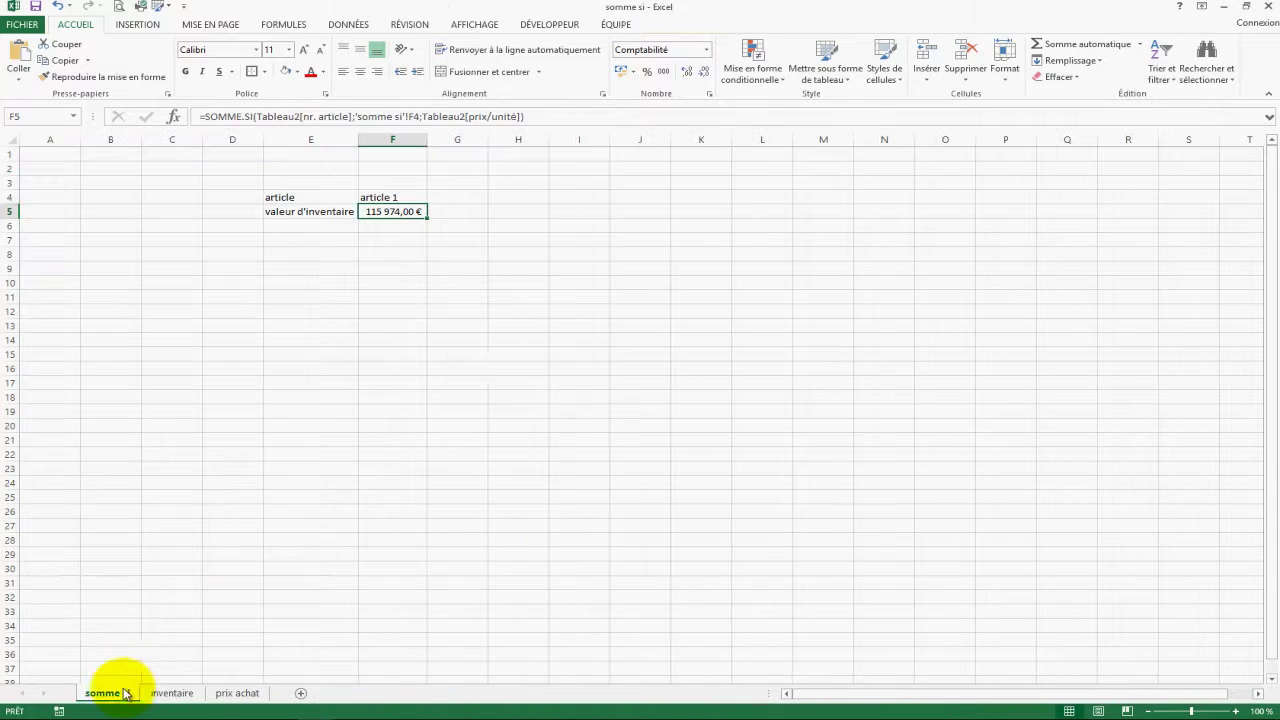
click(520, 352)
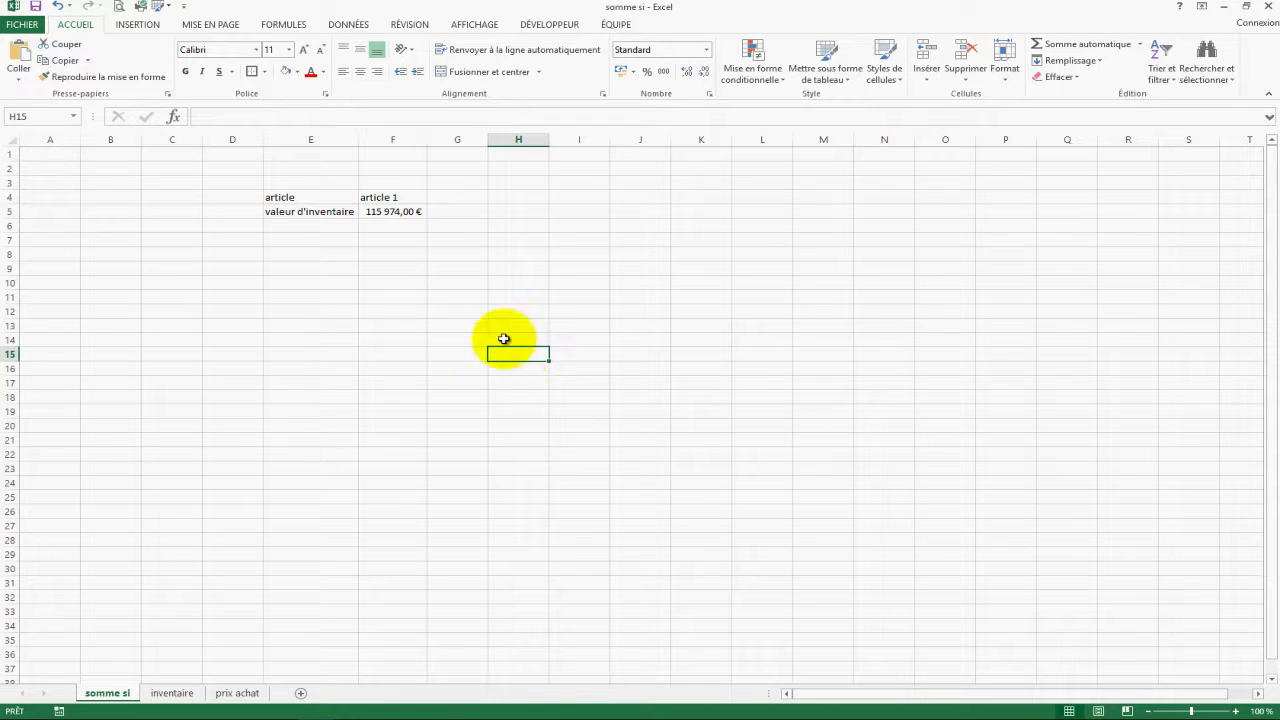
click(286, 255)
click(298, 270)
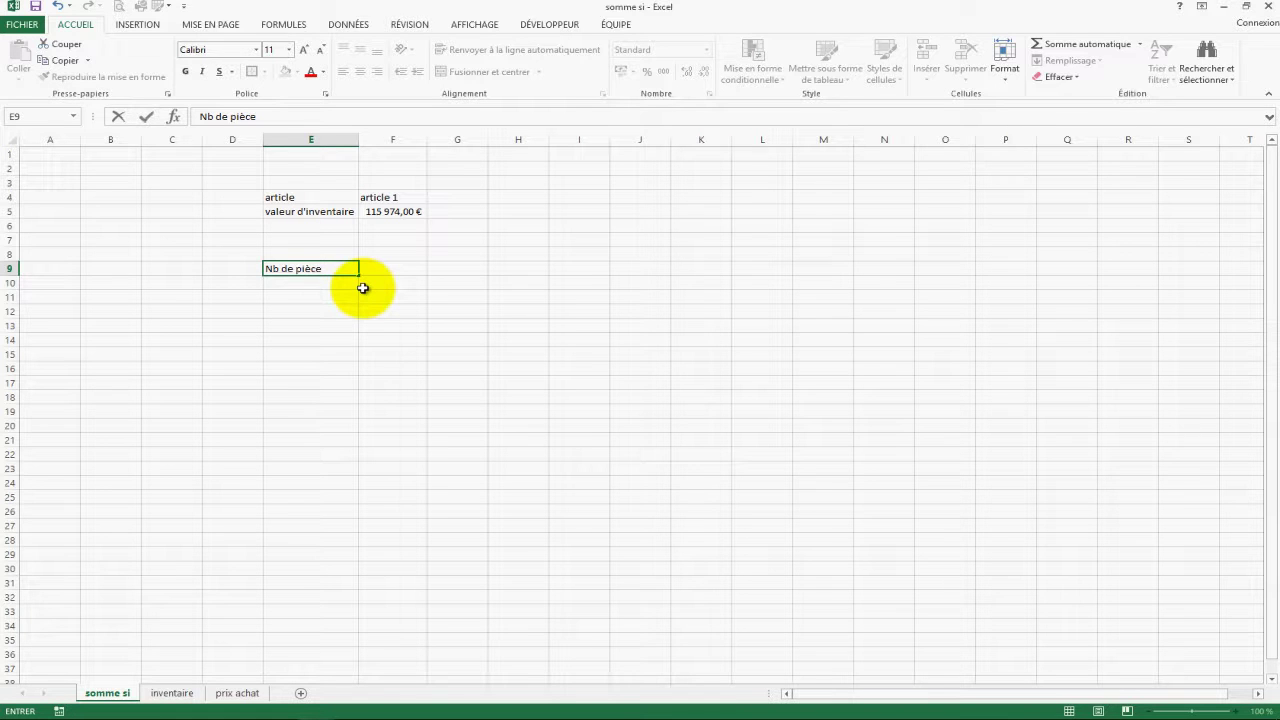
key(Tab)
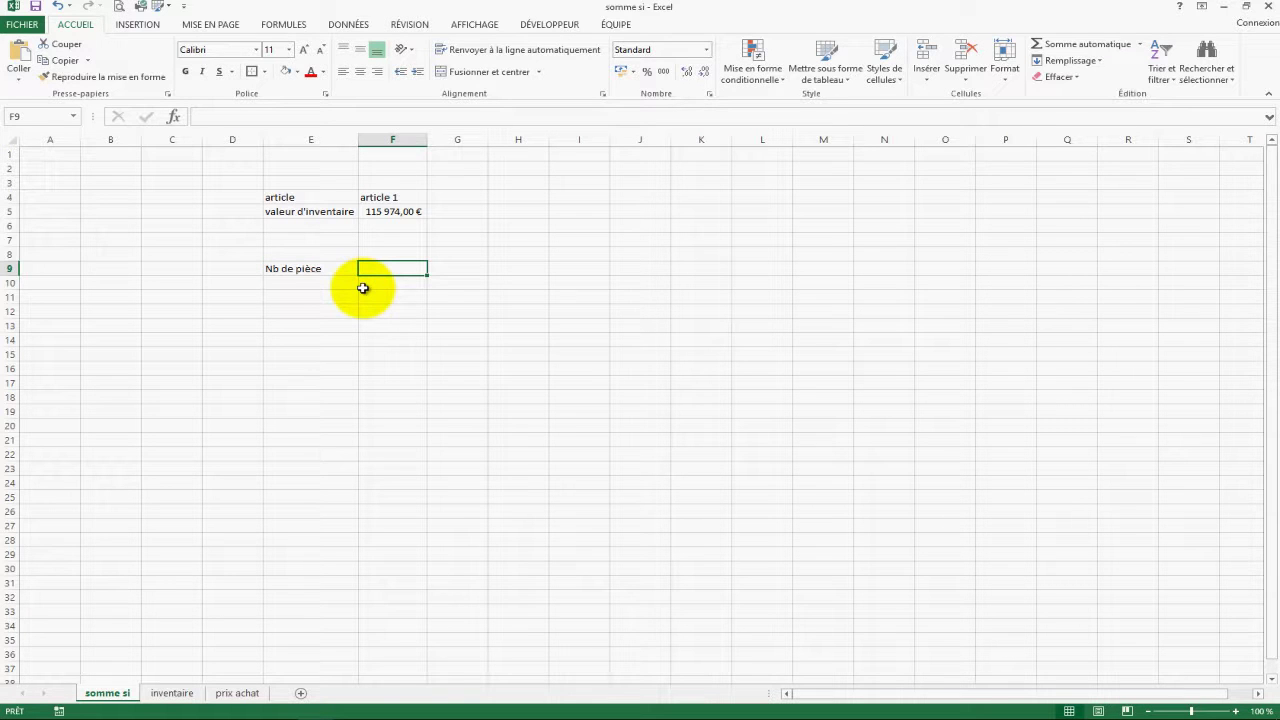
text(=somme()
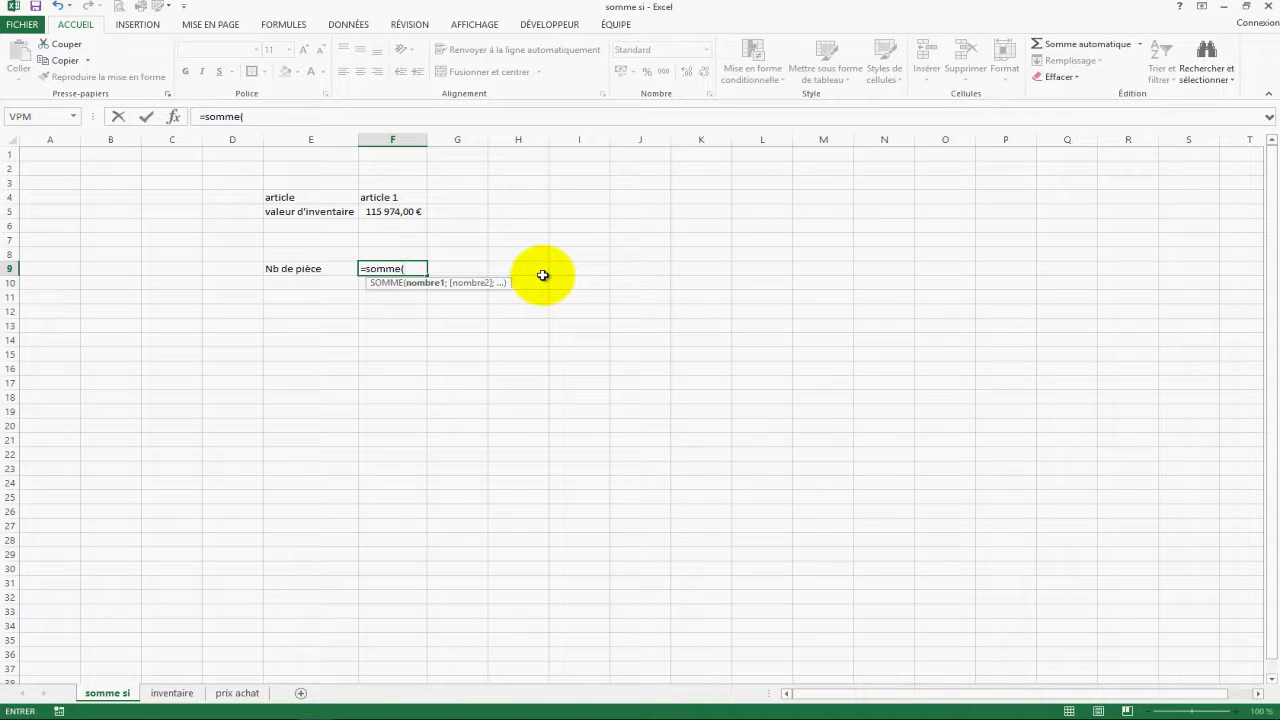
key(BackSpace)
key(BackSpace)
key(BackSpace)
key(BackSpace)
key(BackSpace)
key(BackSpace)
key(BackSpace)
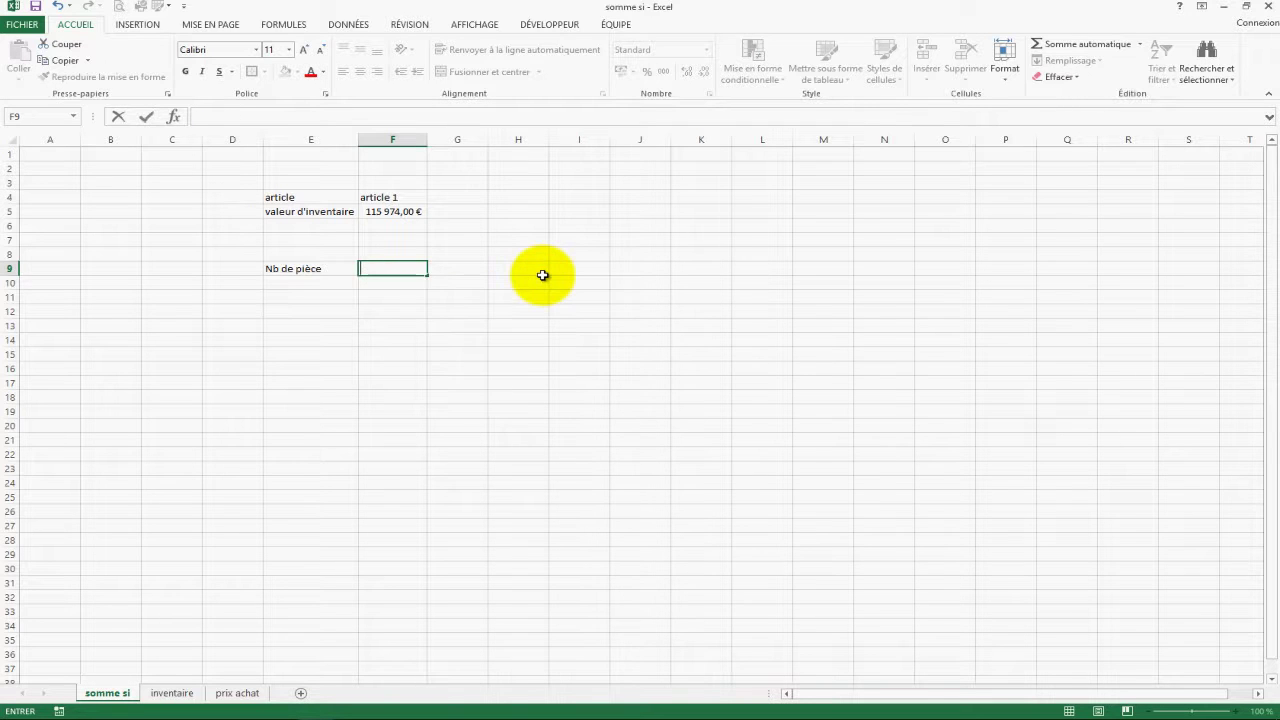
click(476, 297)
Search the function library for somme.si and insert the SOMME.SI function in F9
click(413, 269)
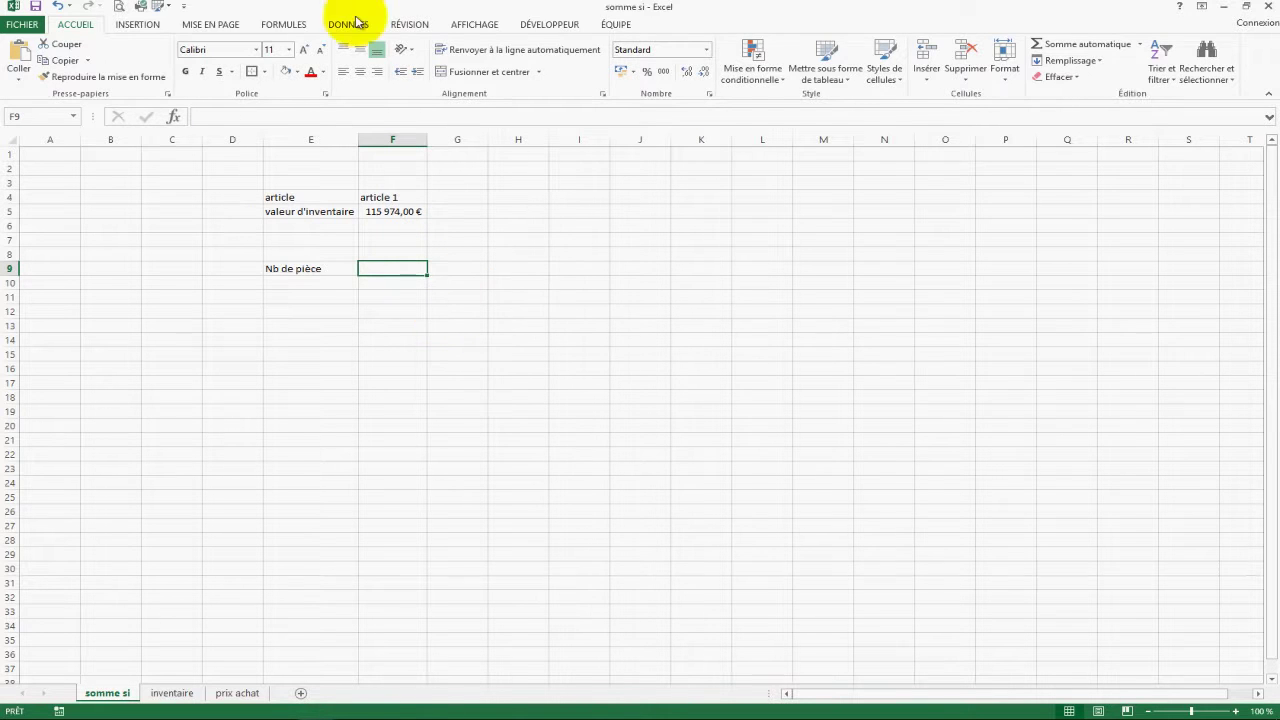
click(287, 25)
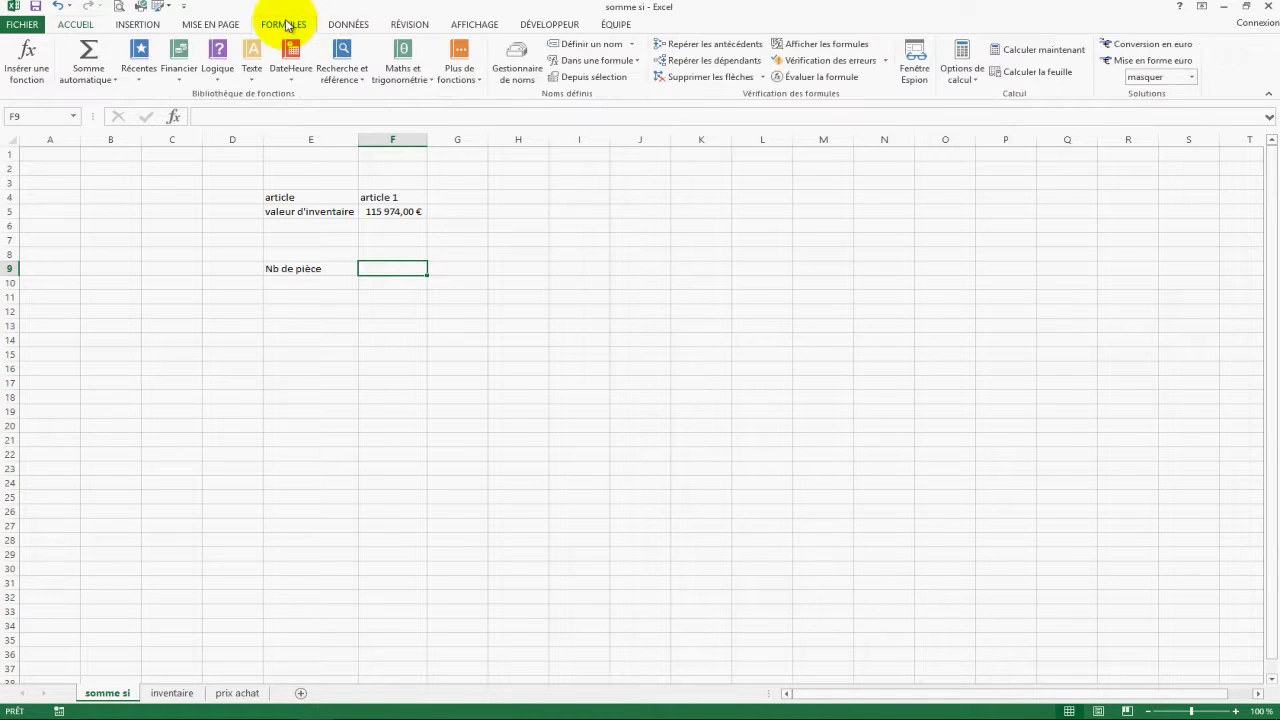
click(28, 66)
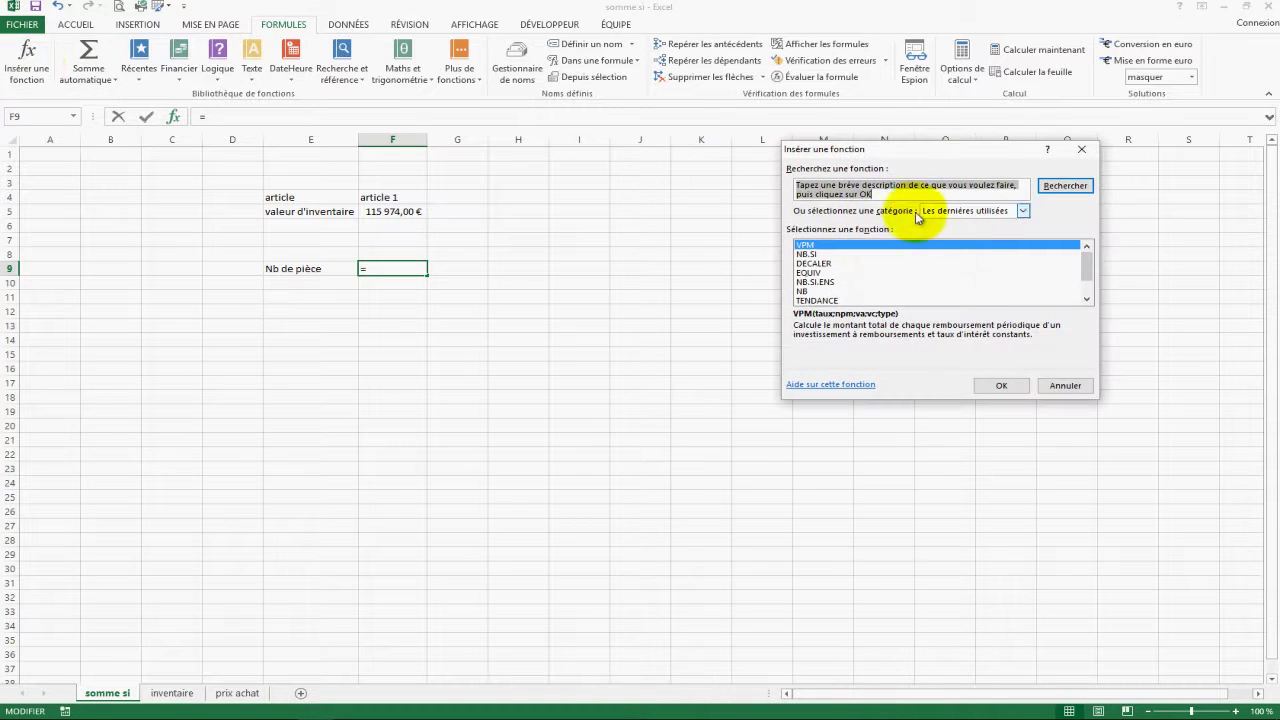
text(somme.si)
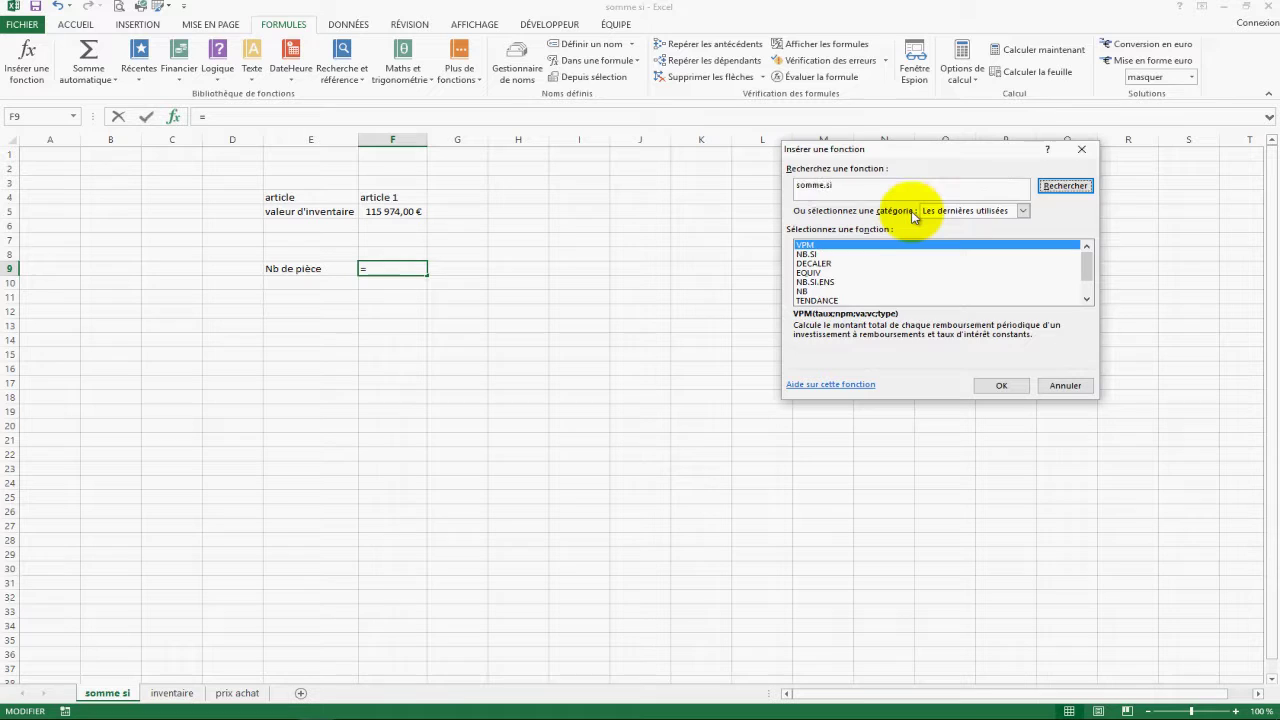
key(Return)
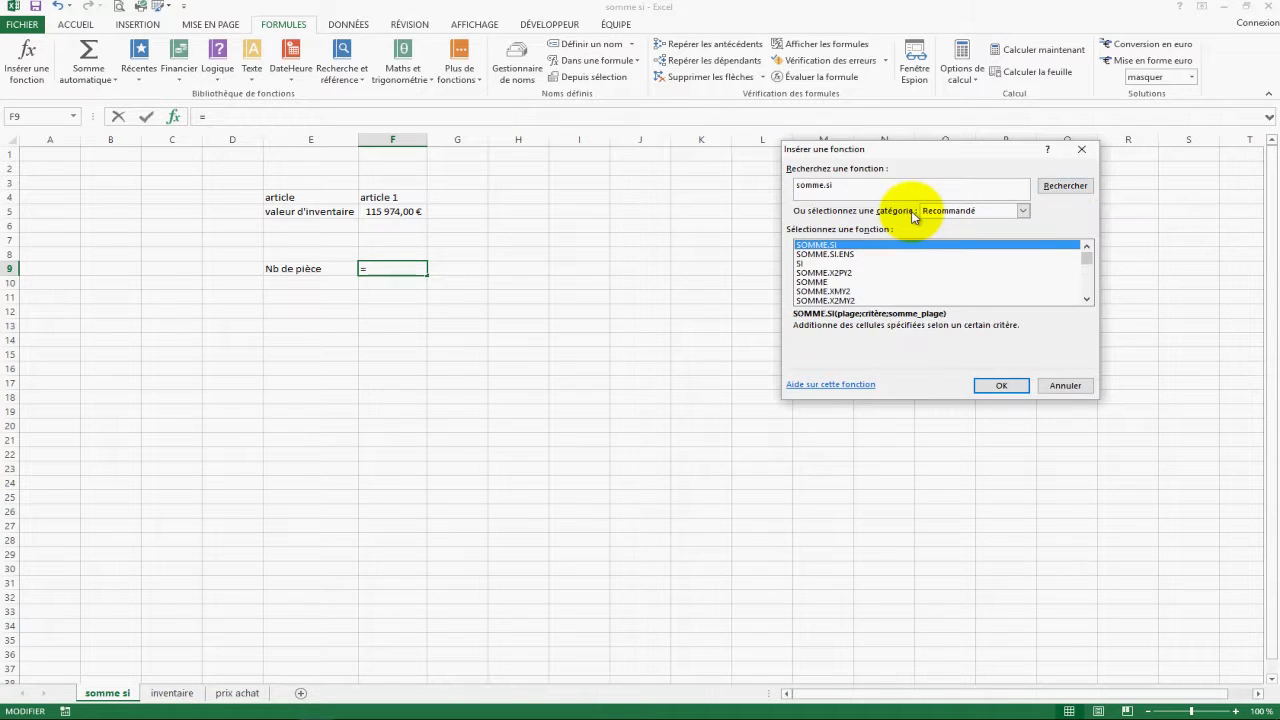
click(1001, 385)
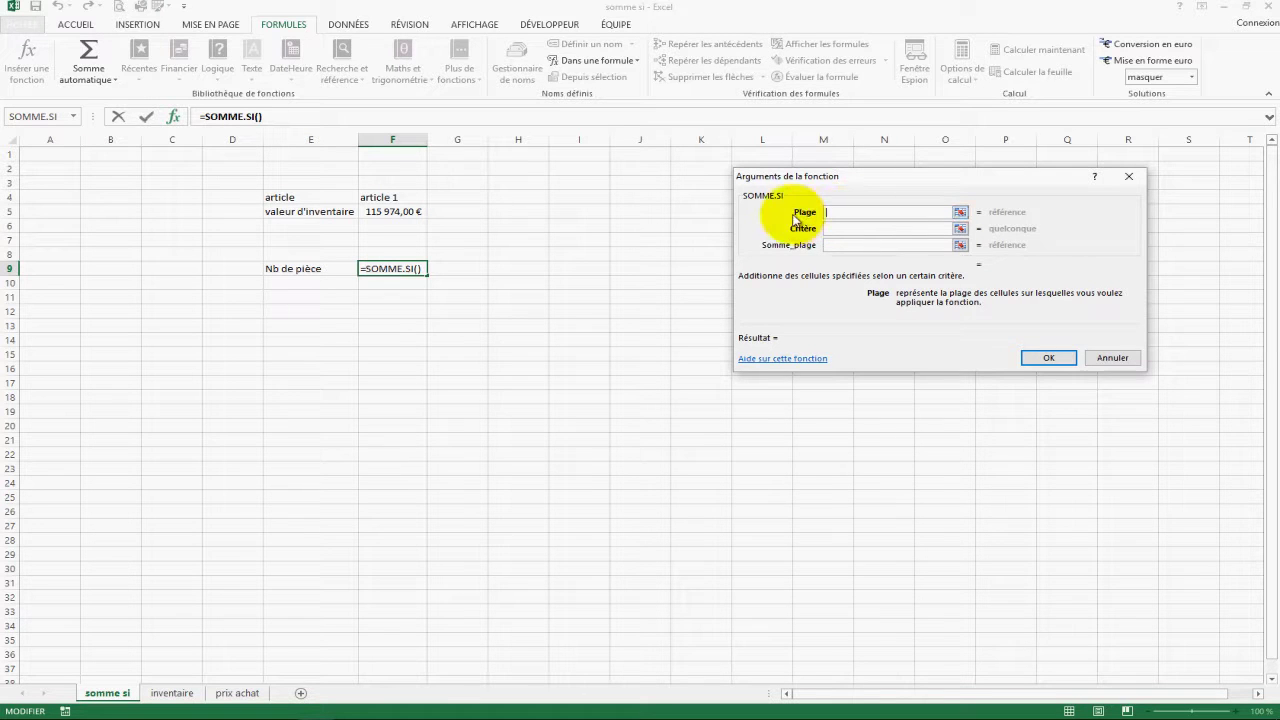
Set the function's Plage to the nr. article column of the inventaire sheet and its Critère to F4
click(960, 213)
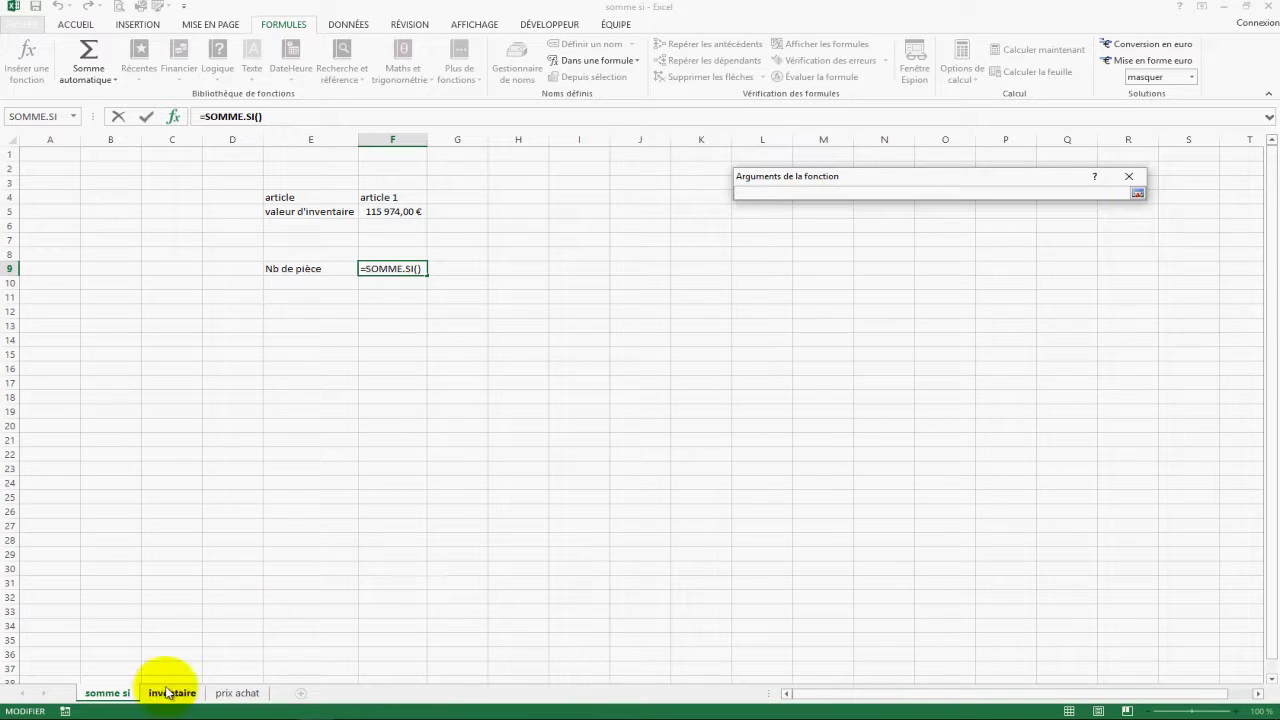
click(170, 692)
drag(60, 175, 57, 596)
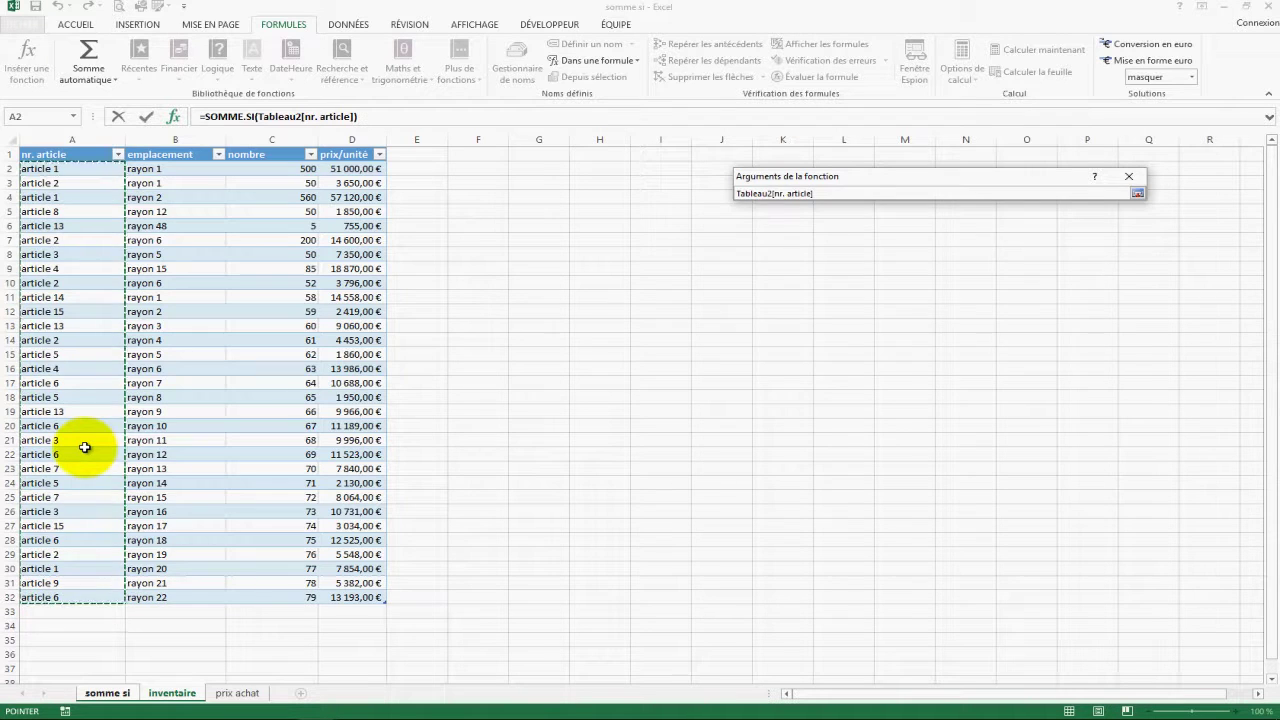
key(Return)
click(960, 228)
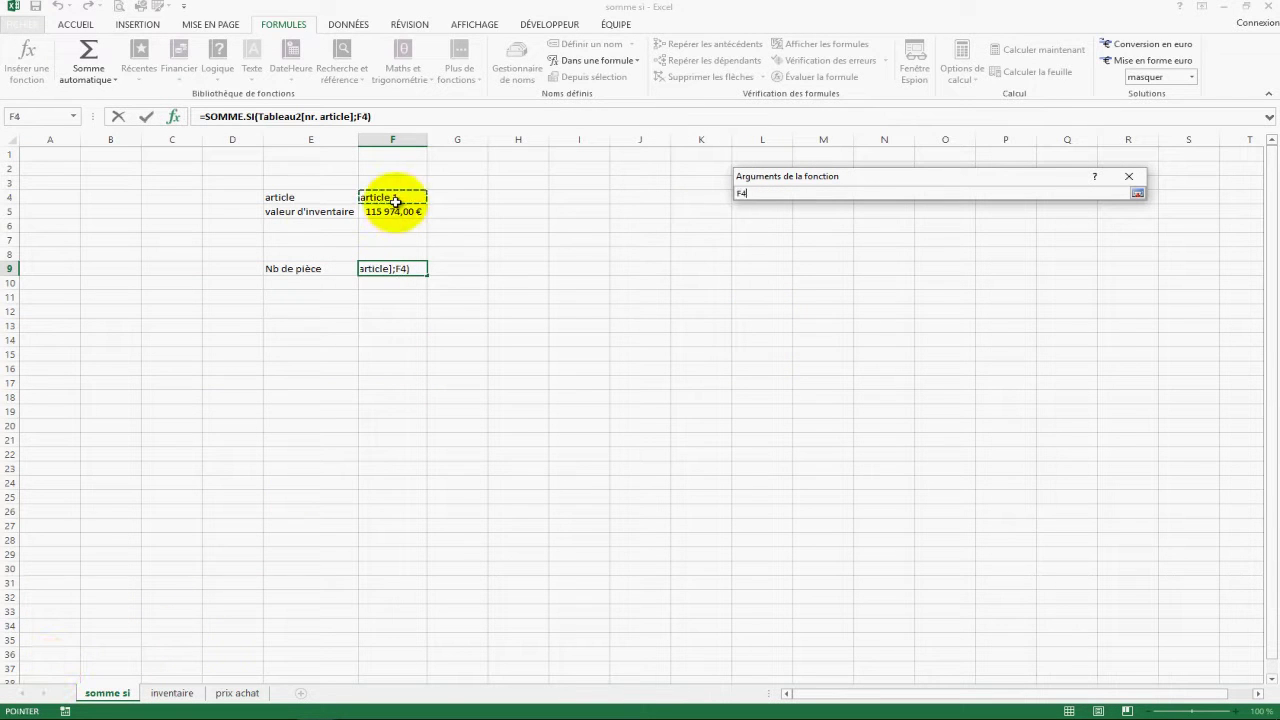
key(Return)
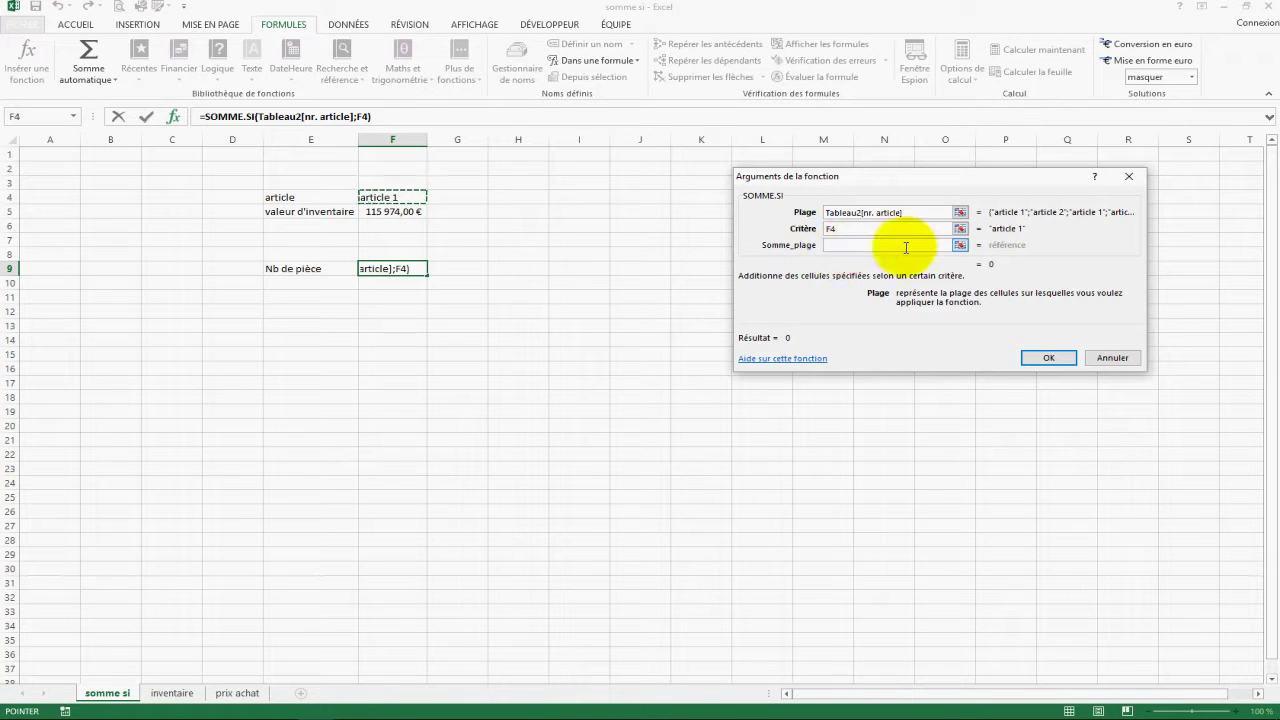
Set the function's Somme_plage to the prix/unité column of the inventaire sheet and insert the formula in F9
click(960, 245)
click(175, 692)
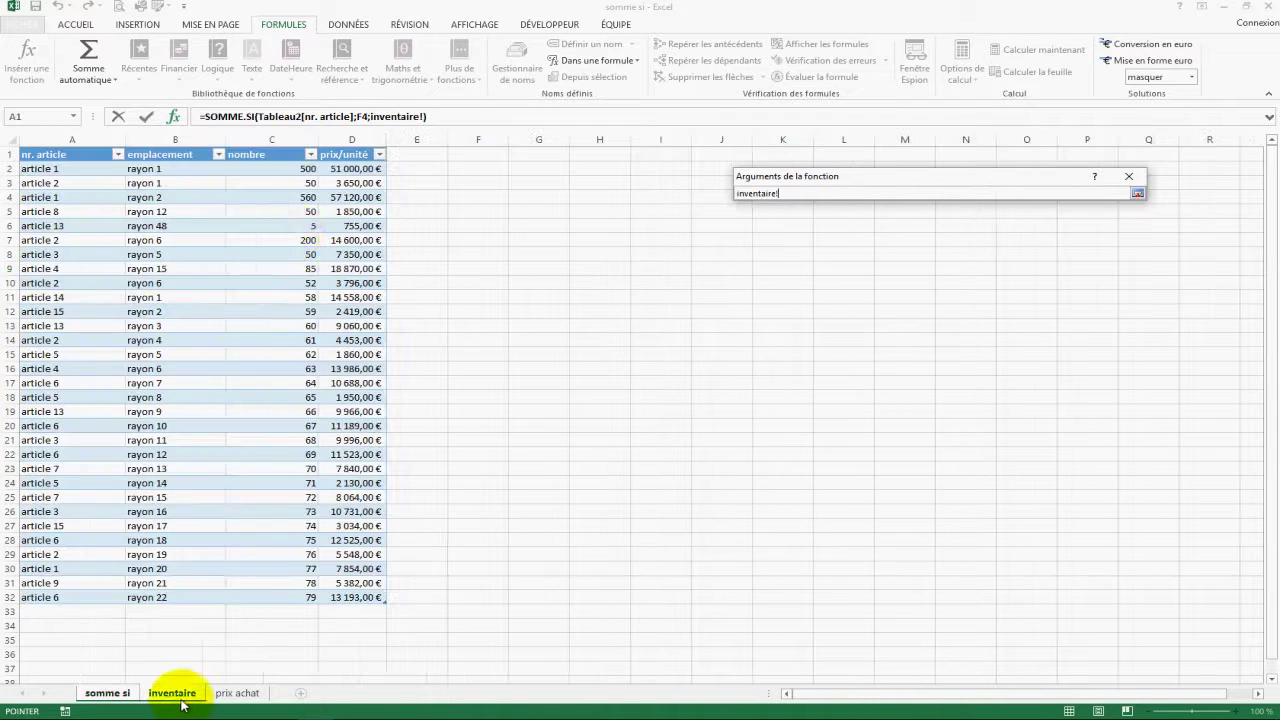
drag(357, 168, 360, 597)
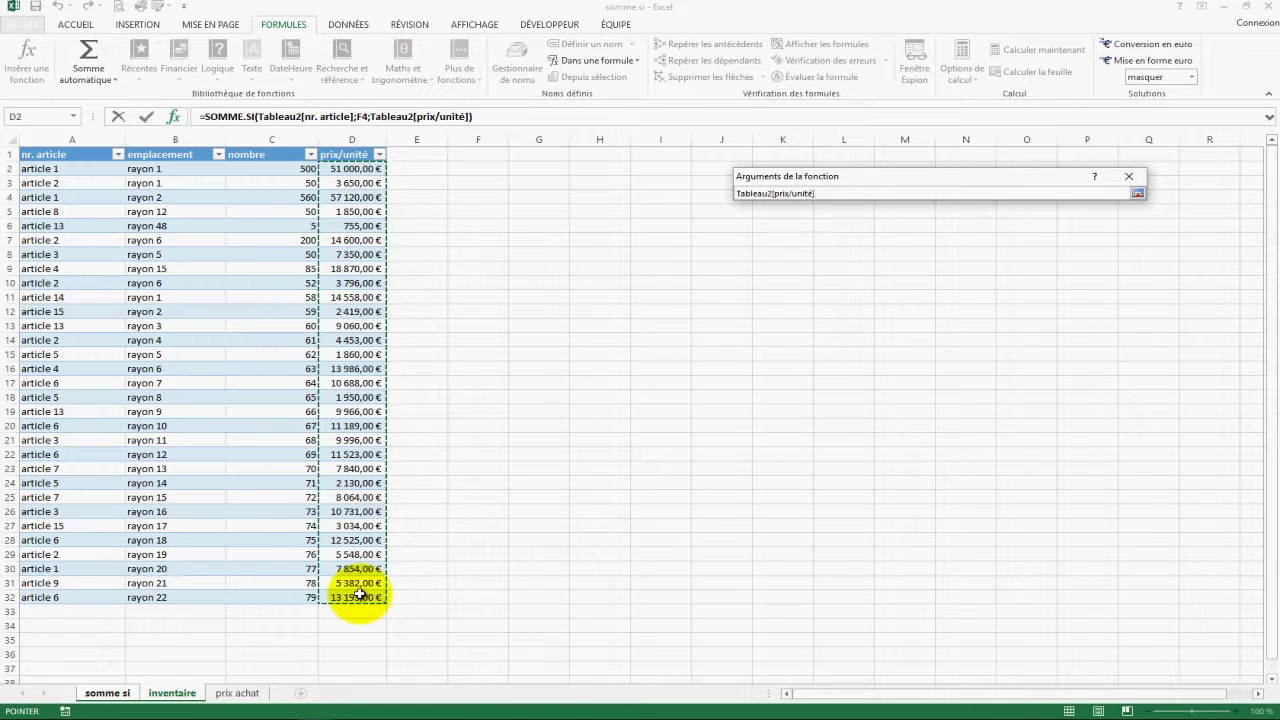
key(Return)
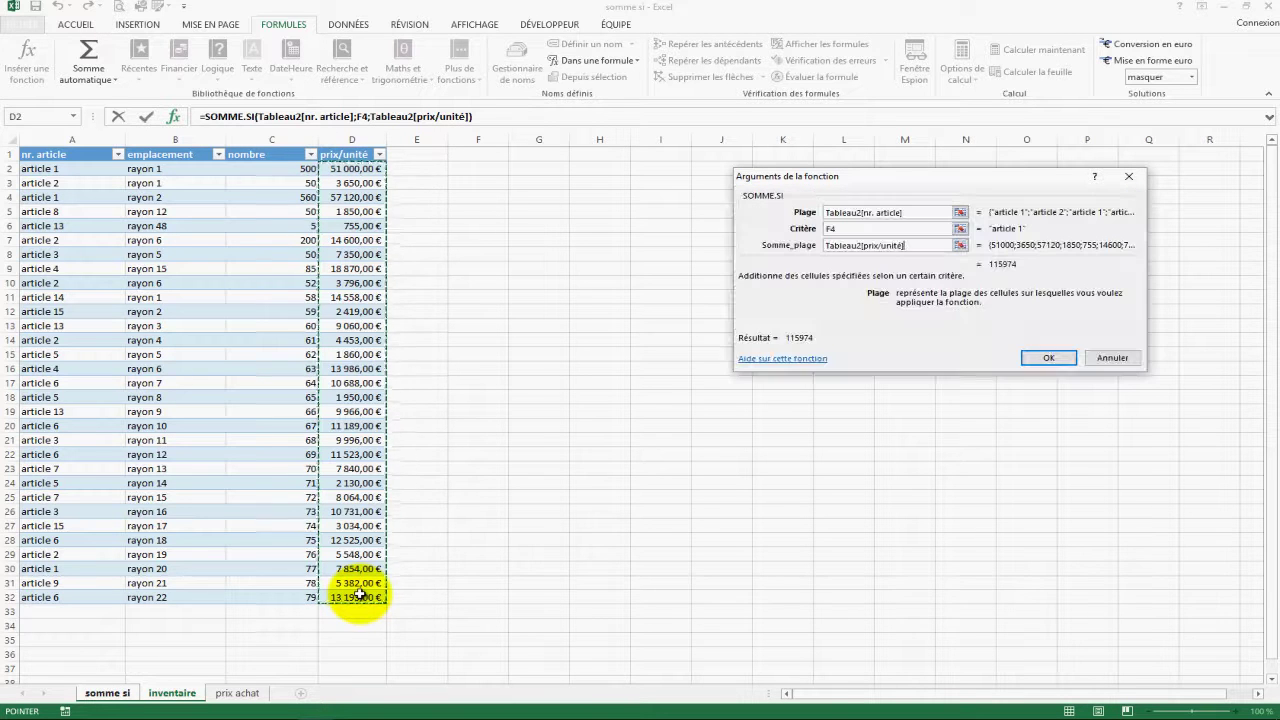
key(Return)
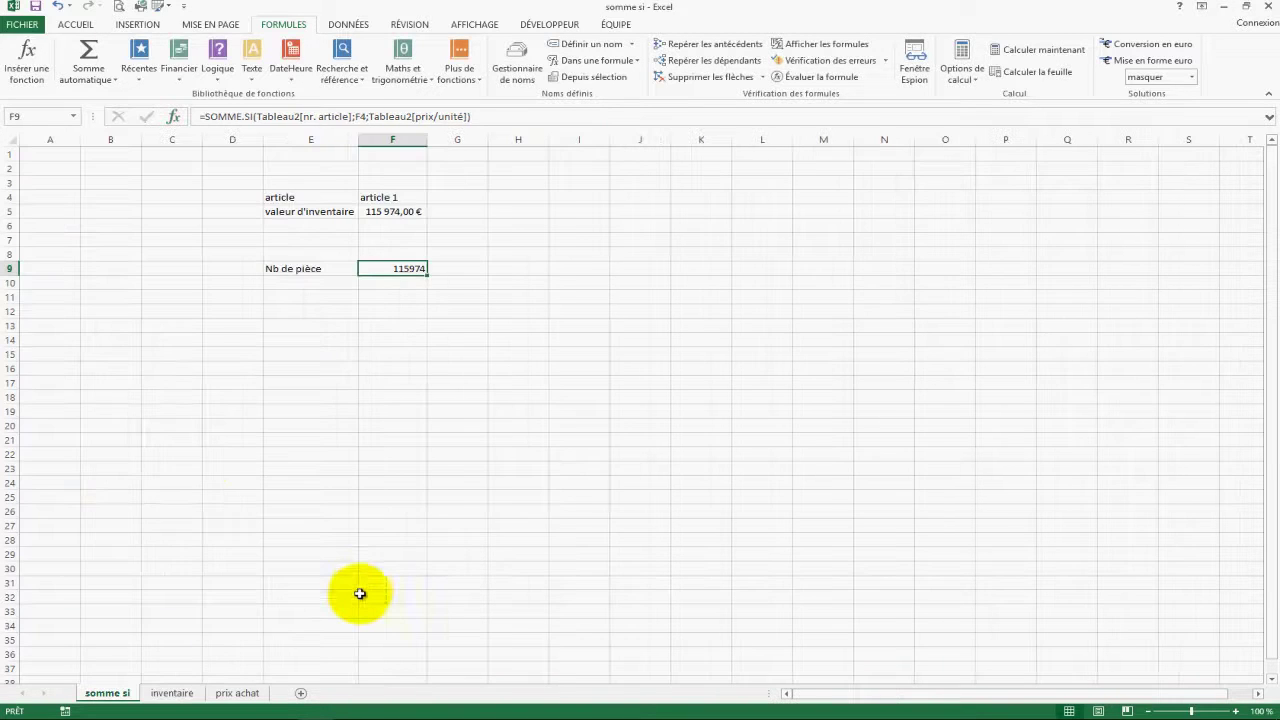
Replace the sum range in the F9 formula with the nombre column of the inventaire sheet
click(472, 117)
key(Left)
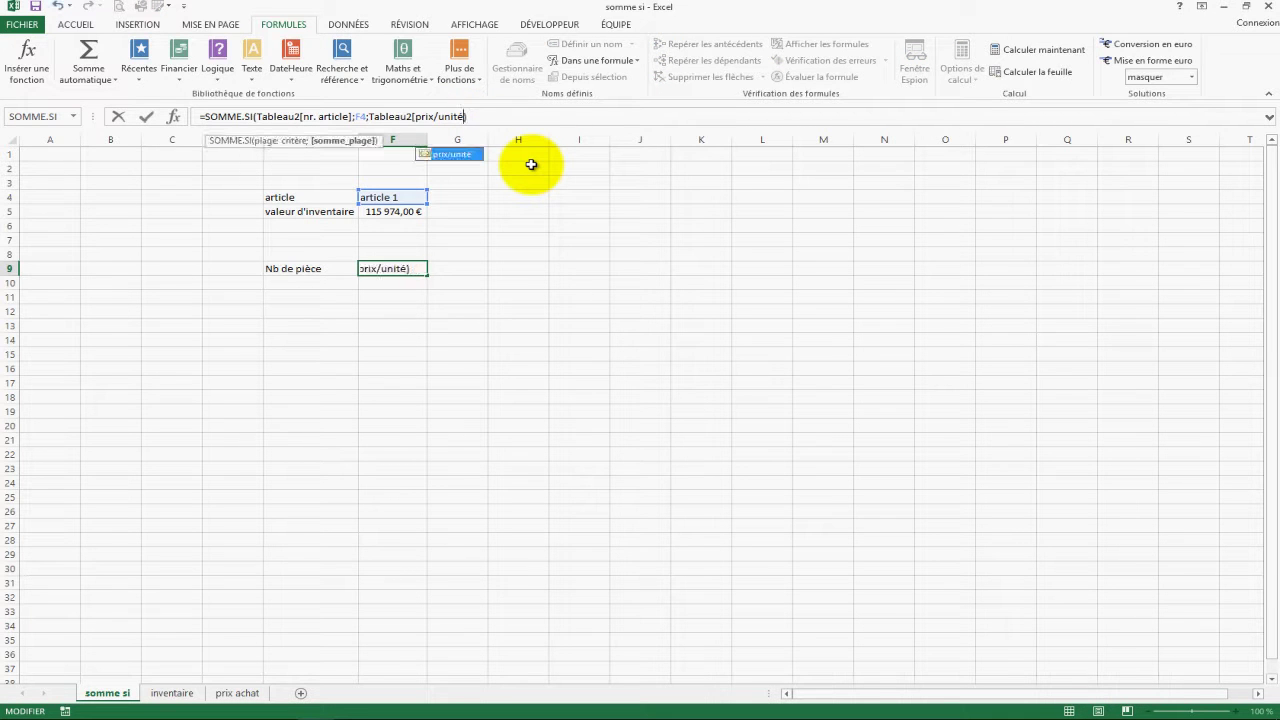
key(BackSpace)
key(BackSpace)
key(BackSpace)
key(BackSpace)
key(BackSpace)
key(BackSpace)
key(BackSpace)
key(BackSpace)
key(BackSpace)
key(BackSpace)
key(BackSpace)
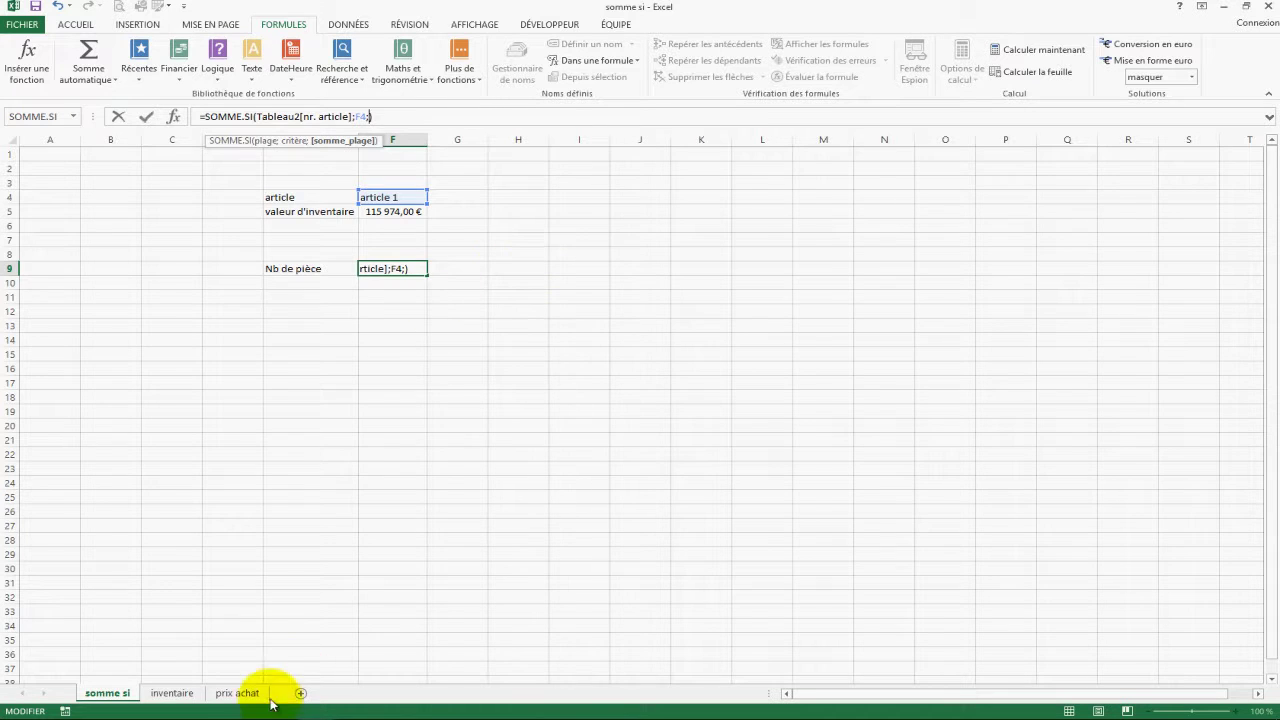
click(172, 693)
drag(274, 171, 286, 600)
key(Return)
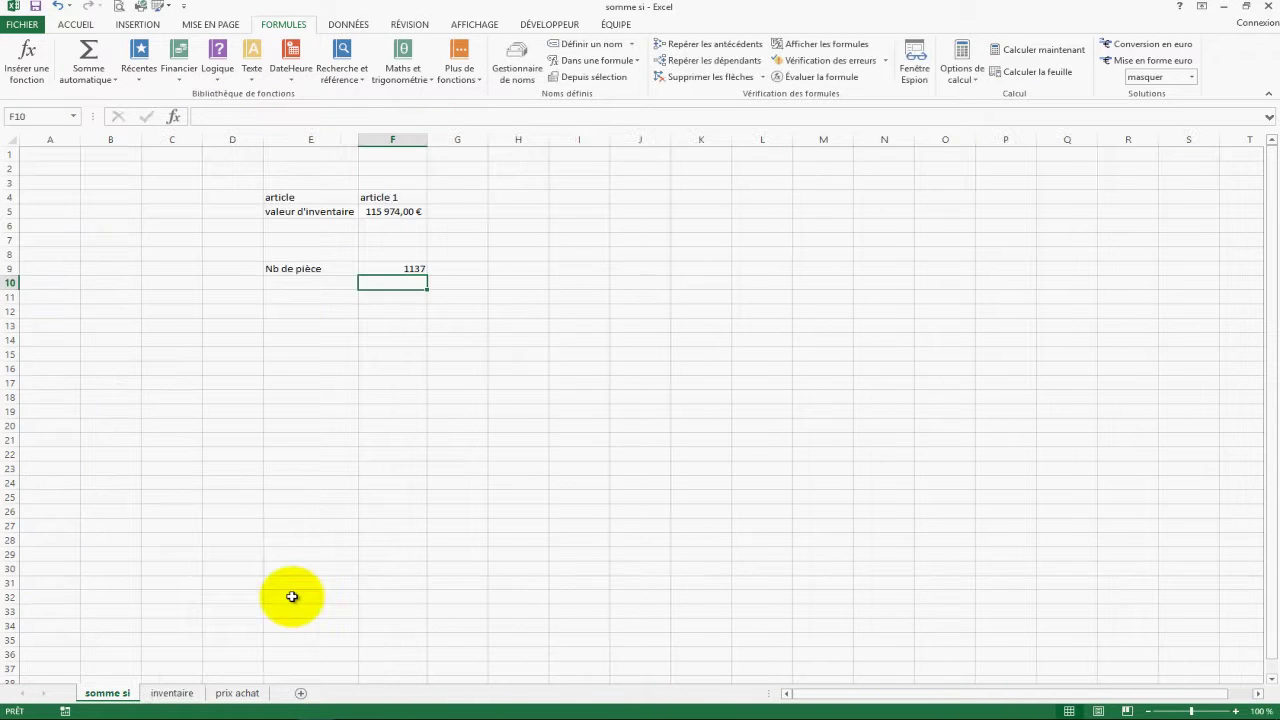
click(395, 270)
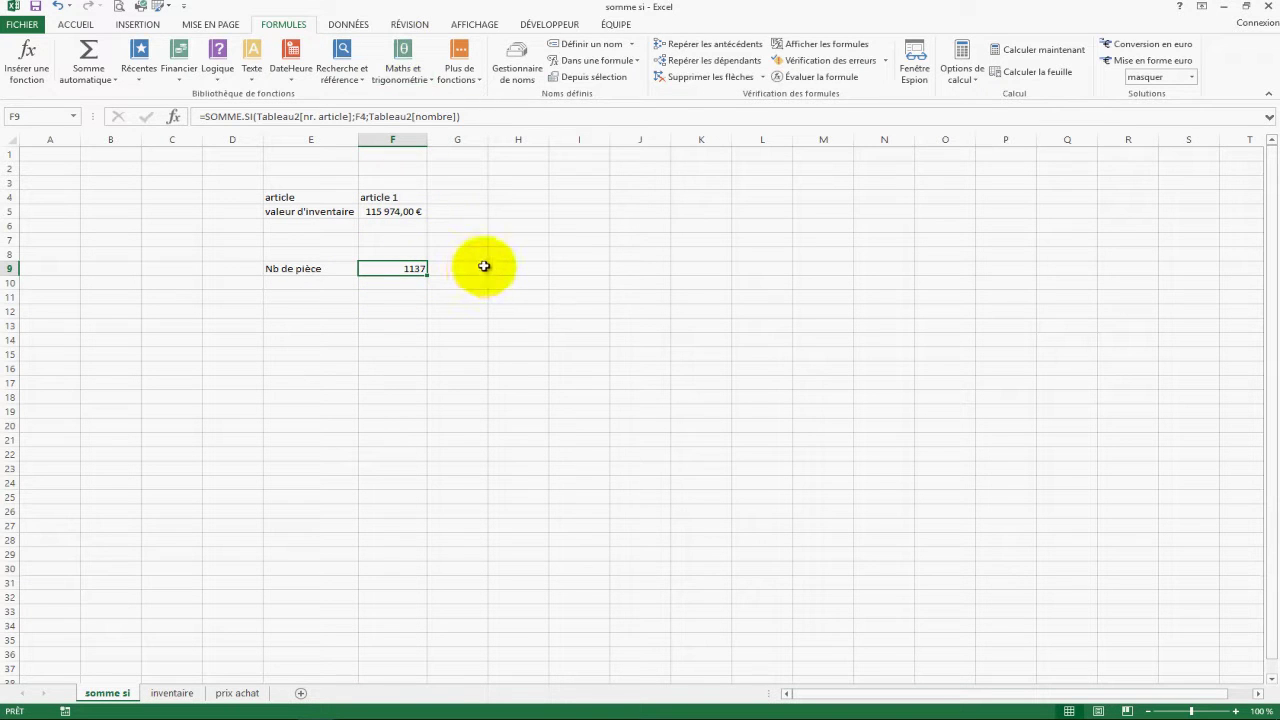
click(400, 203)
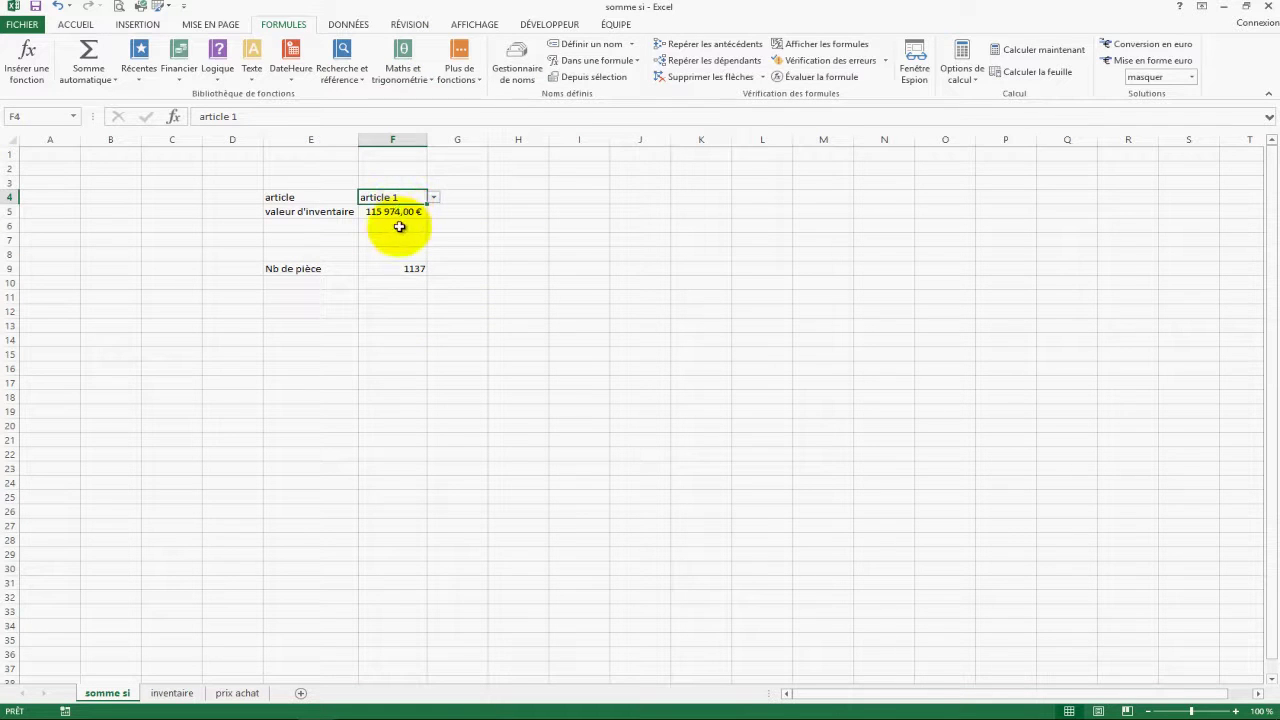
click(457, 283)
click(500, 395)
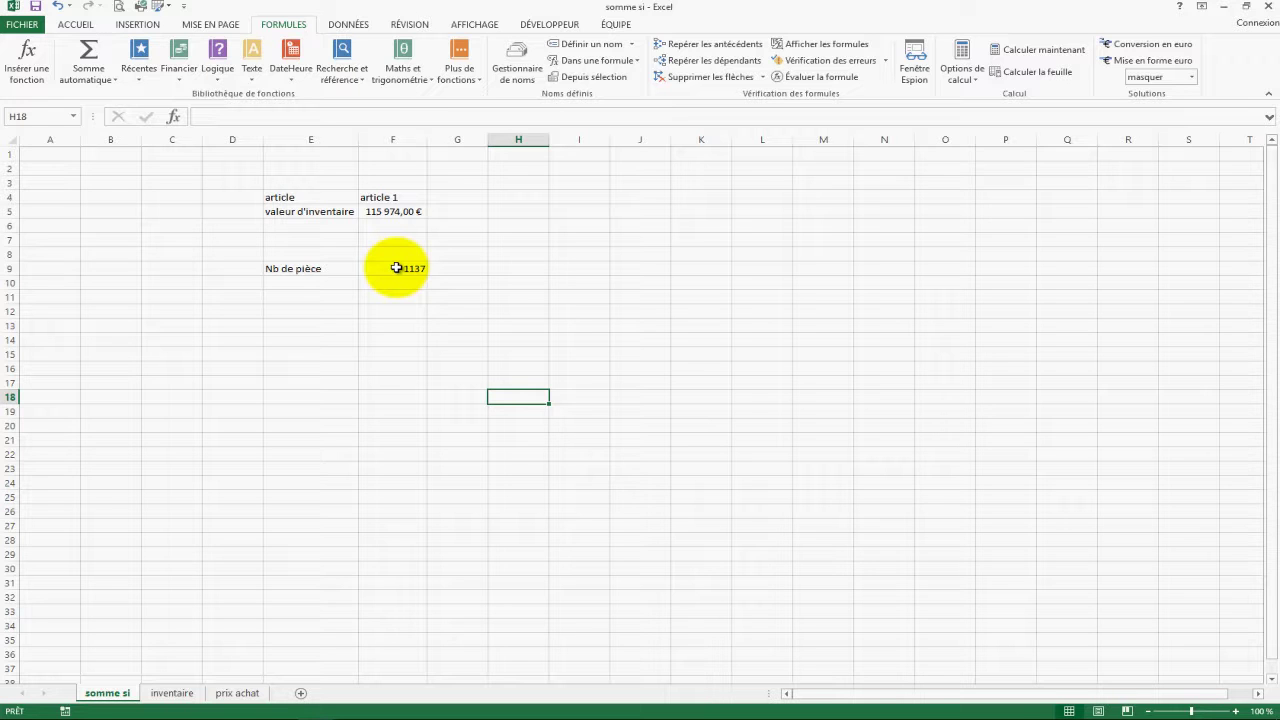
click(495, 355)
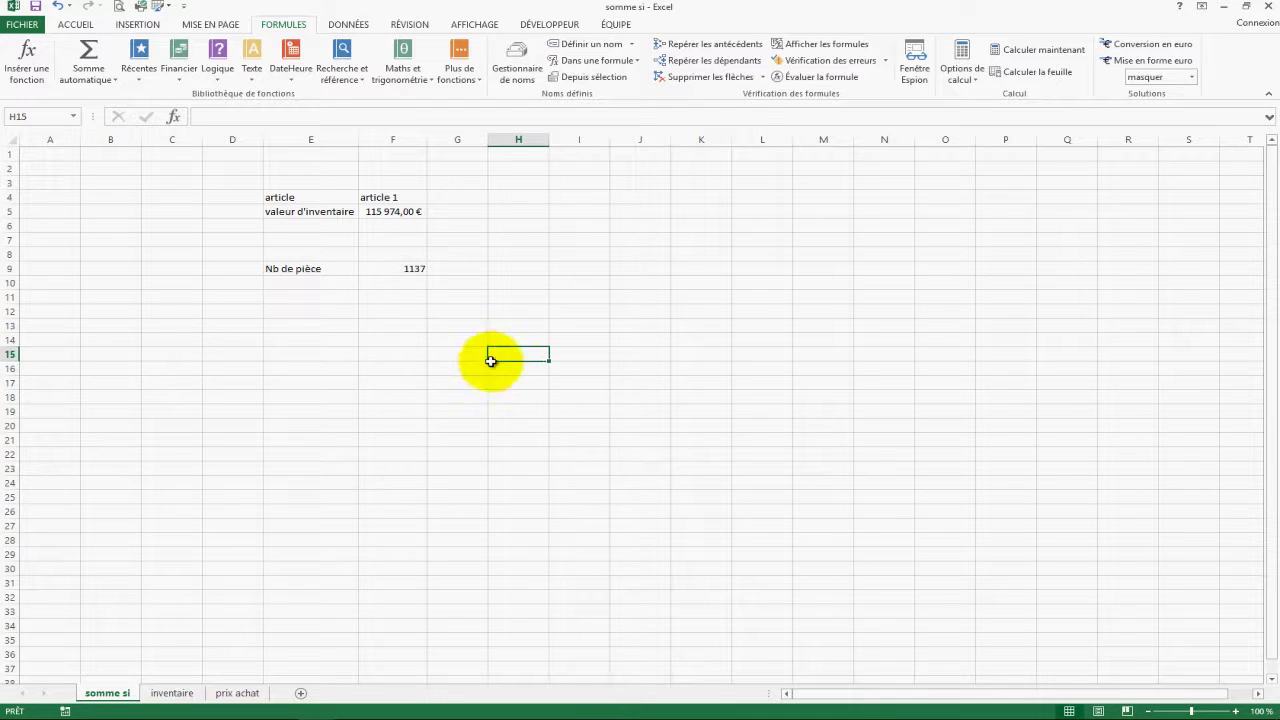
Set the font size of E4:F9 to 22 and widen column E to fit its labels
drag(292, 200, 403, 268)
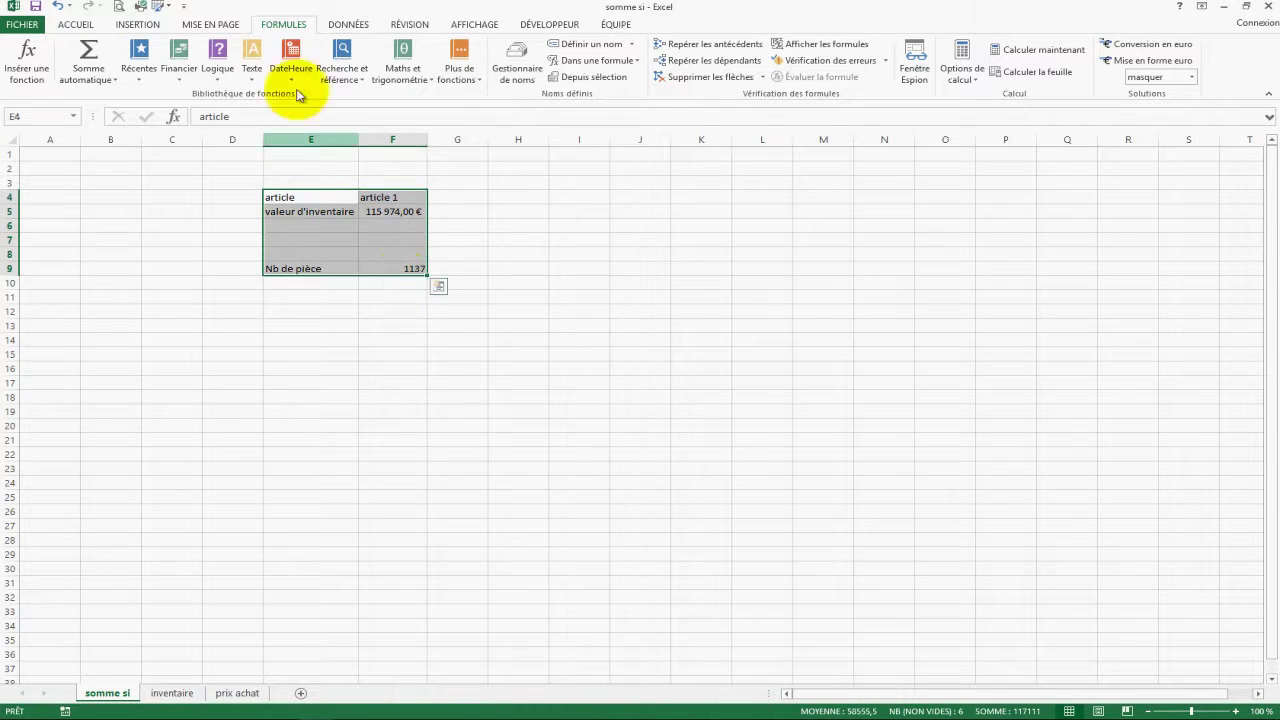
click(75, 24)
click(288, 49)
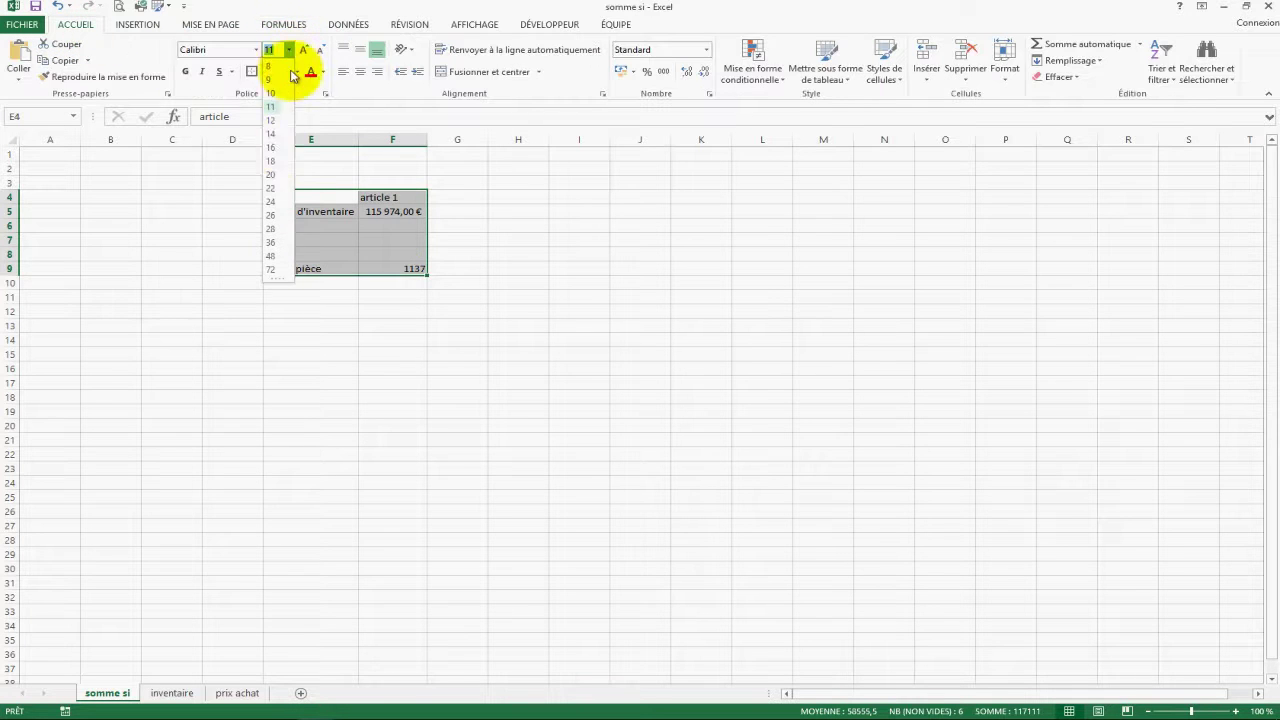
click(278, 198)
click(592, 315)
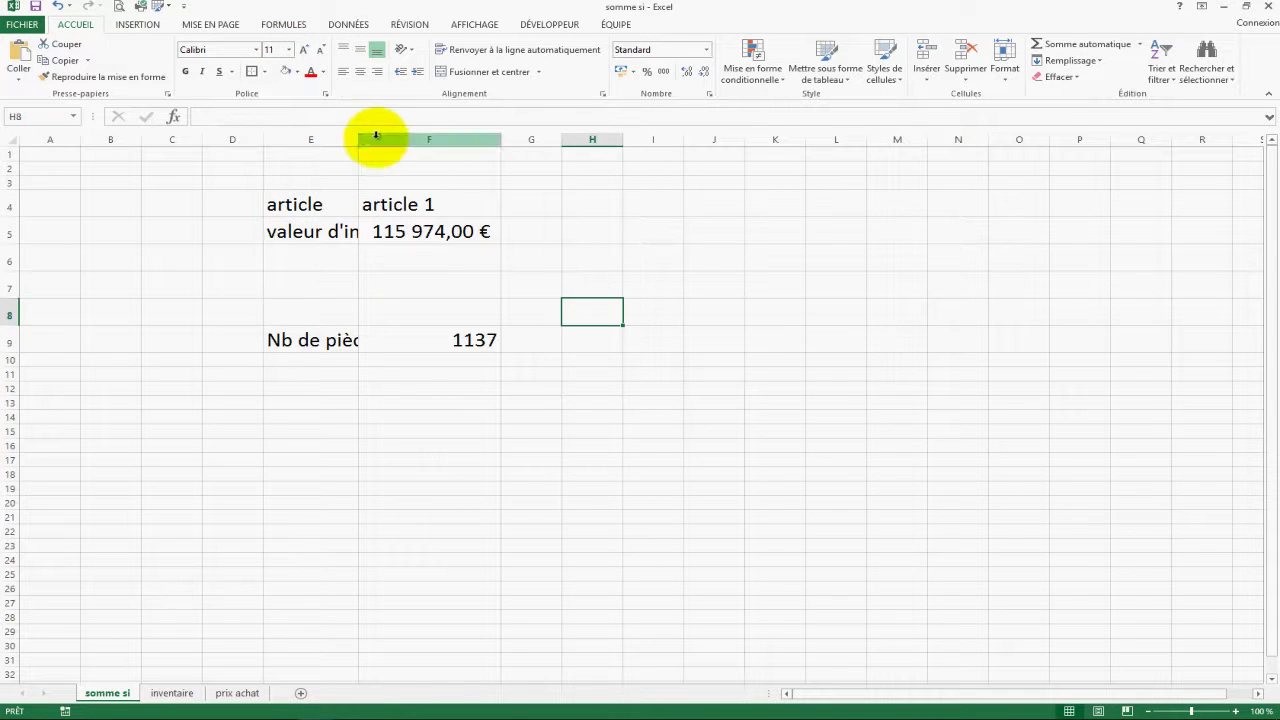
double_click(359, 139)
drag(440, 139, 459, 139)
Center the contents of cells F9 and F4 horizontally
click(572, 349)
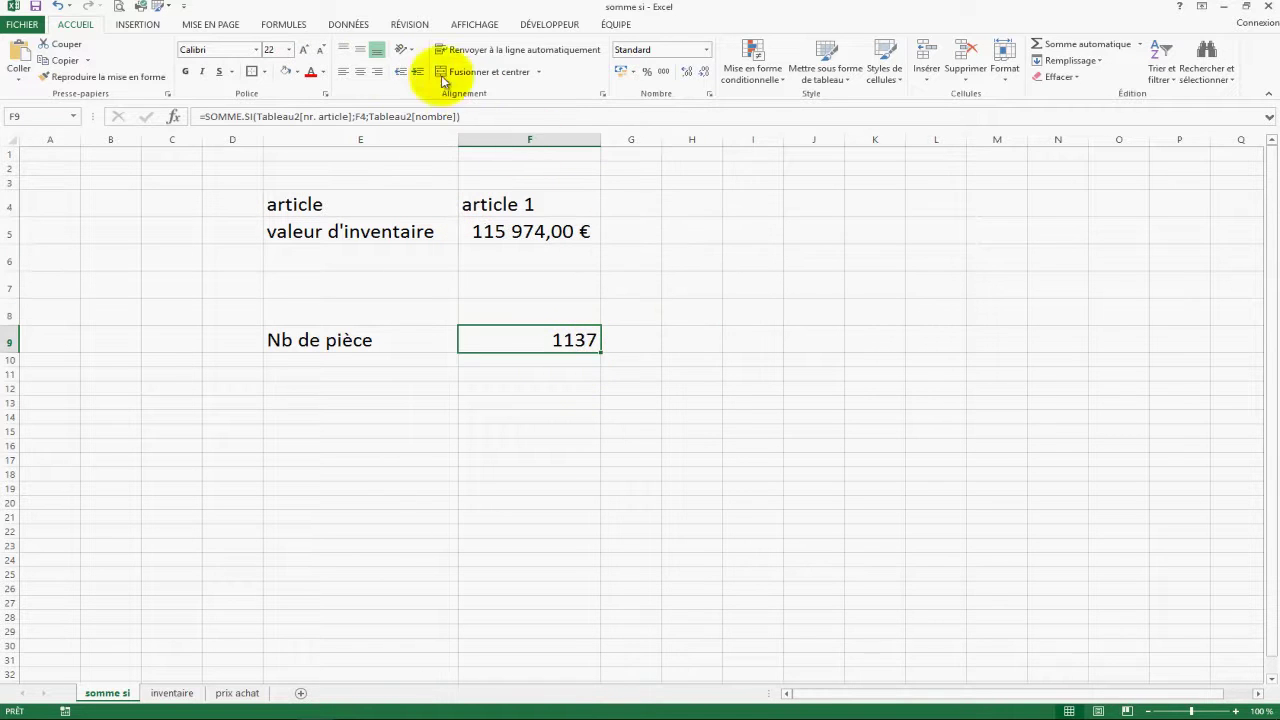
click(360, 71)
click(510, 205)
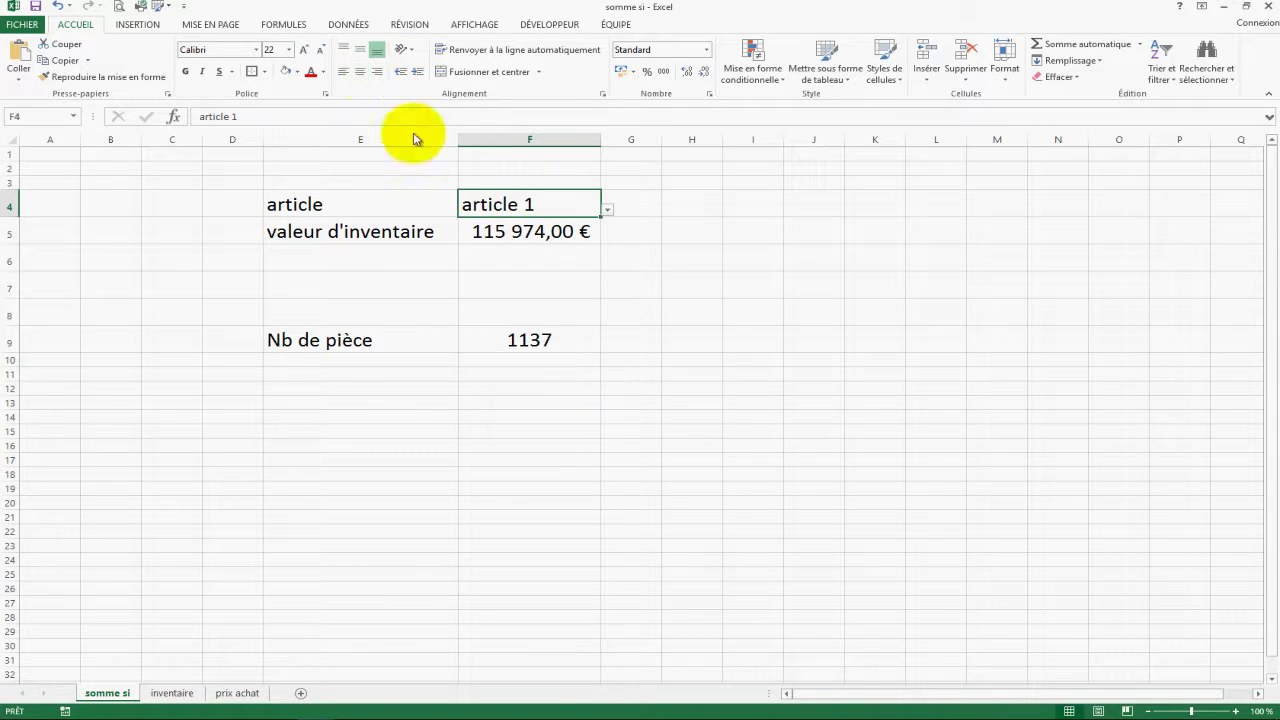
click(360, 71)
click(690, 342)
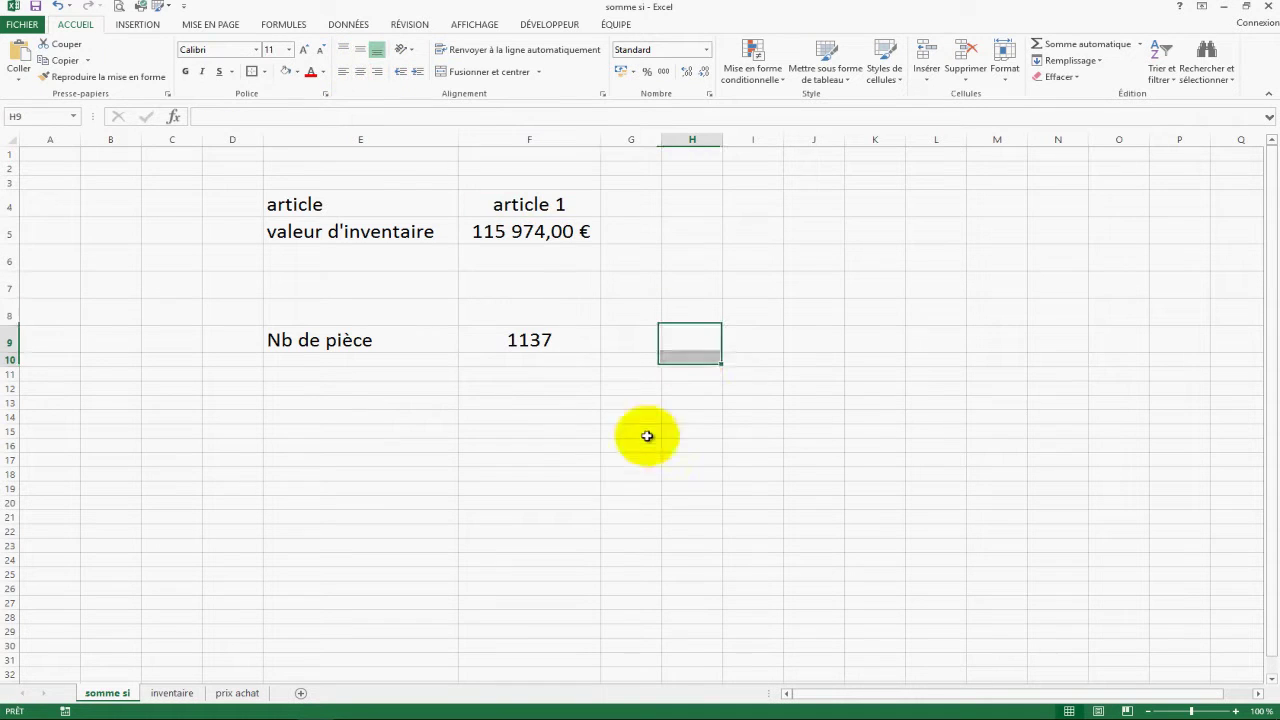
Fill the article label cell E4 with dark gray
drag(357, 205, 509, 204)
click(445, 204)
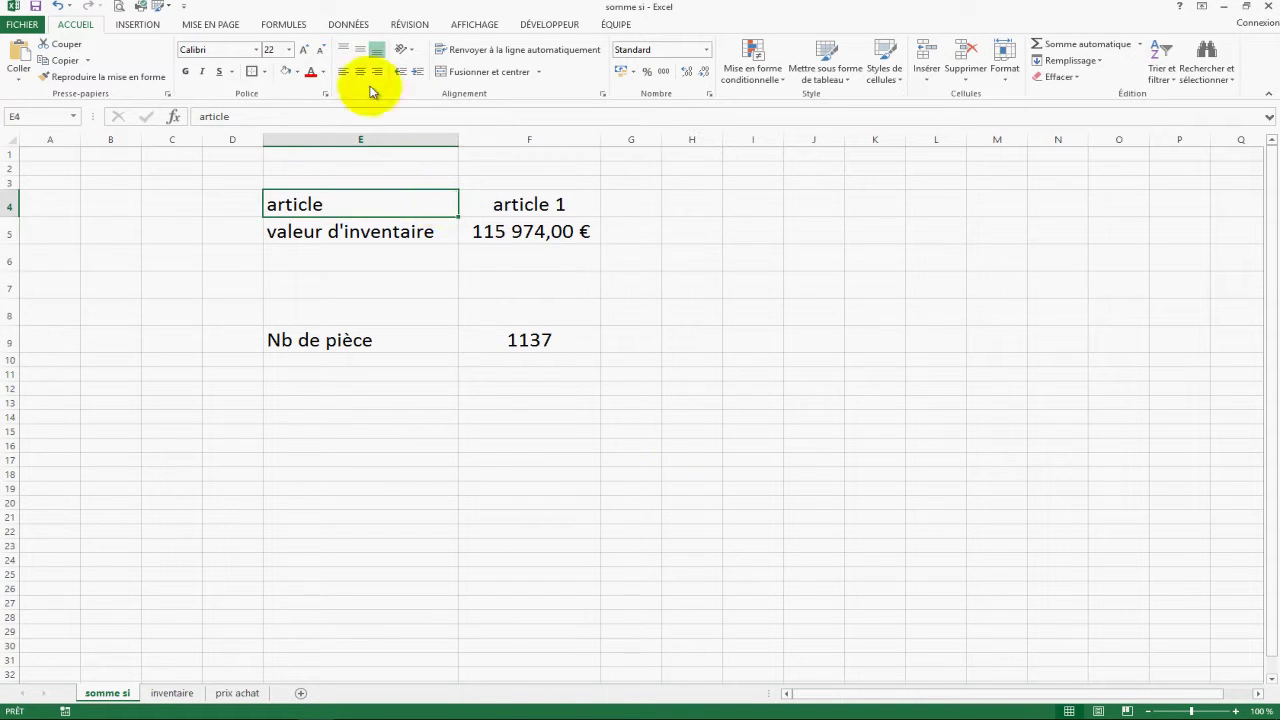
click(297, 72)
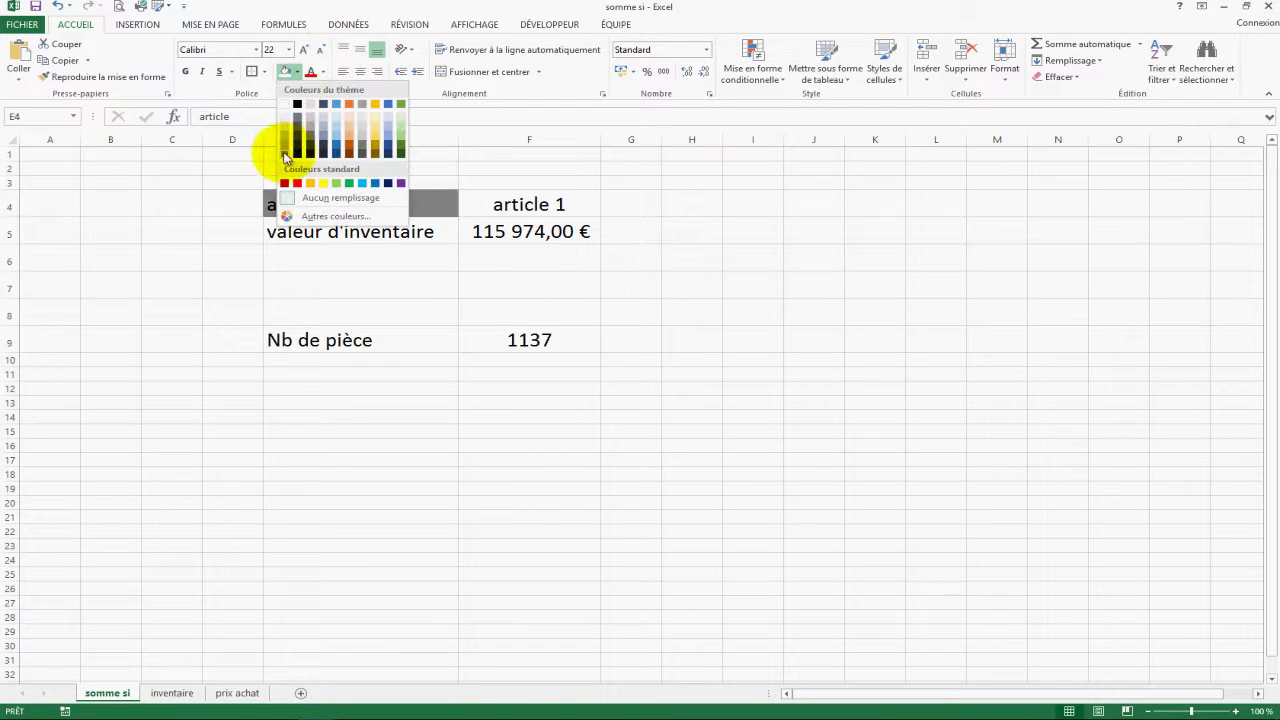
click(287, 150)
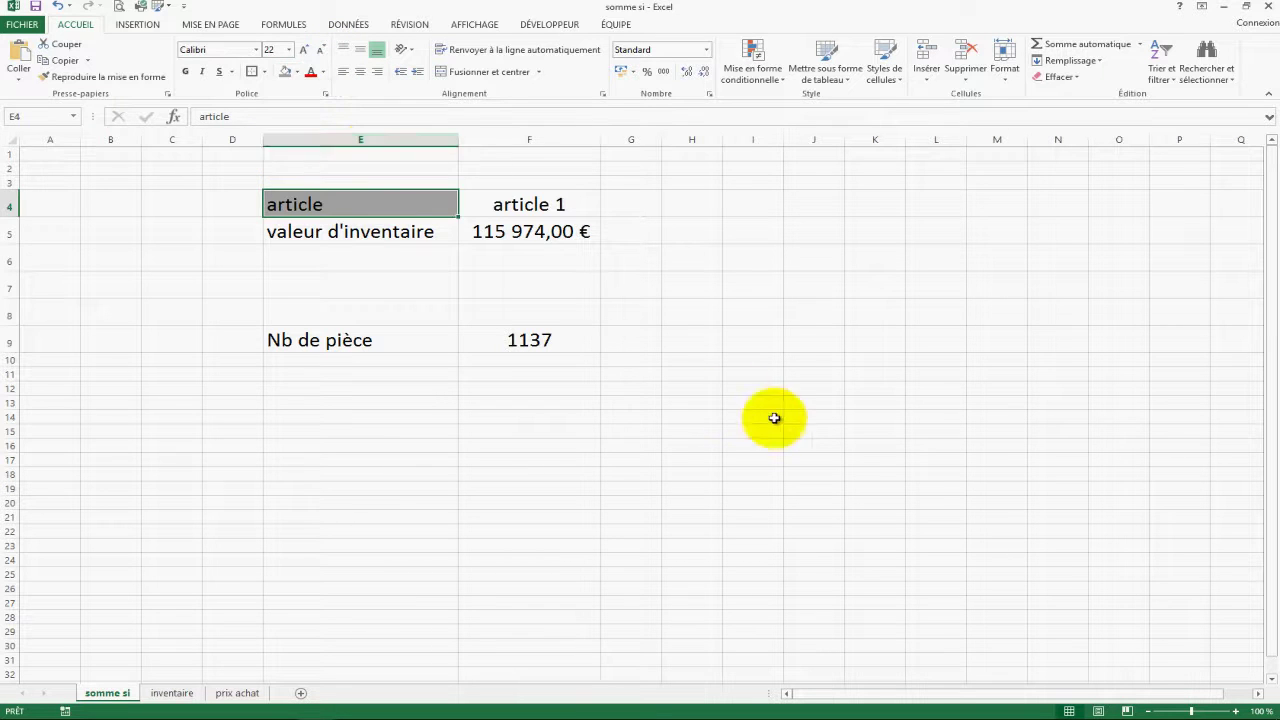
click(748, 417)
Add a thick outside border around the article row E4:F4
drag(523, 200, 360, 195)
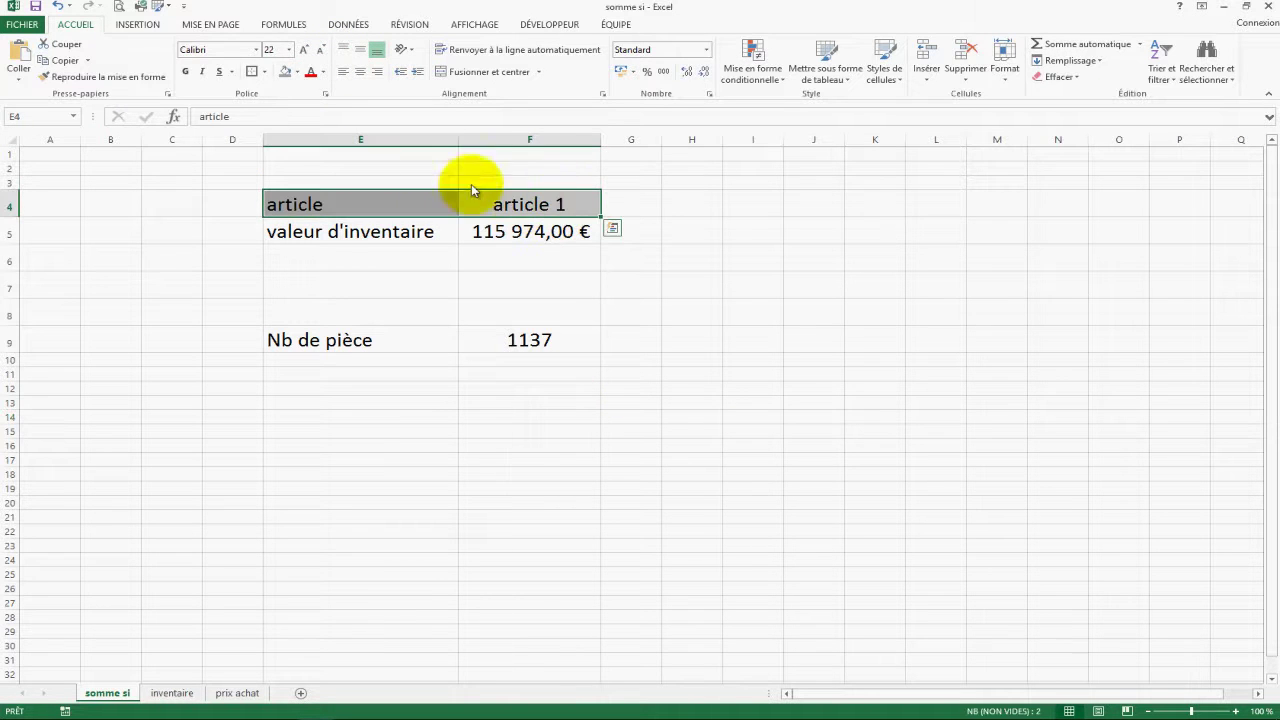
click(256, 76)
click(745, 258)
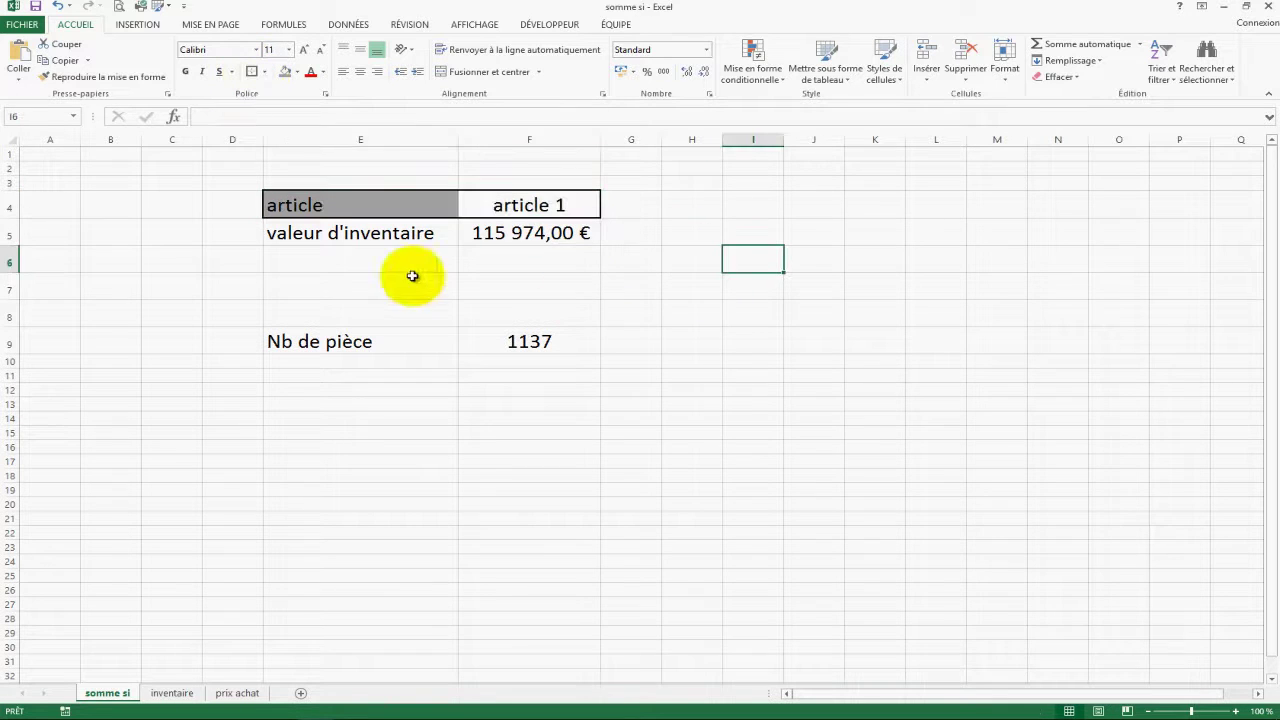
Give the valeur d'inventaire row E5:F5 a thick outside border and a light gray fill
drag(329, 237, 501, 236)
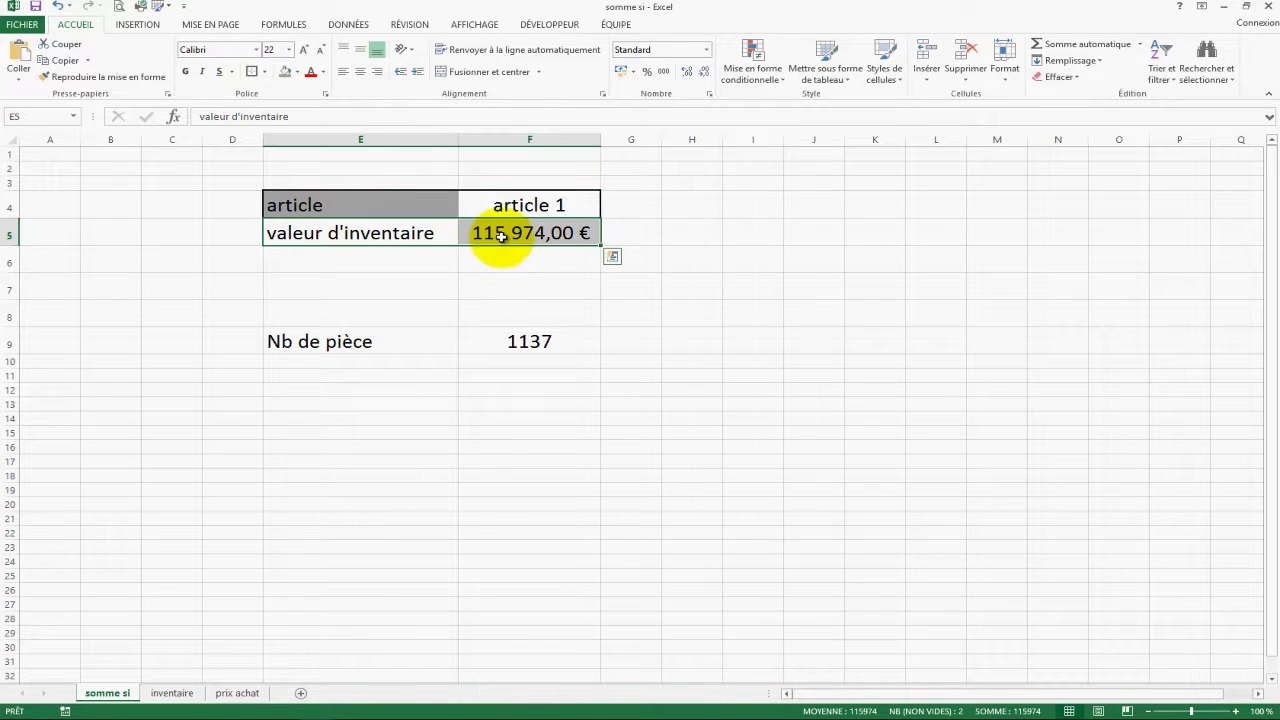
click(252, 76)
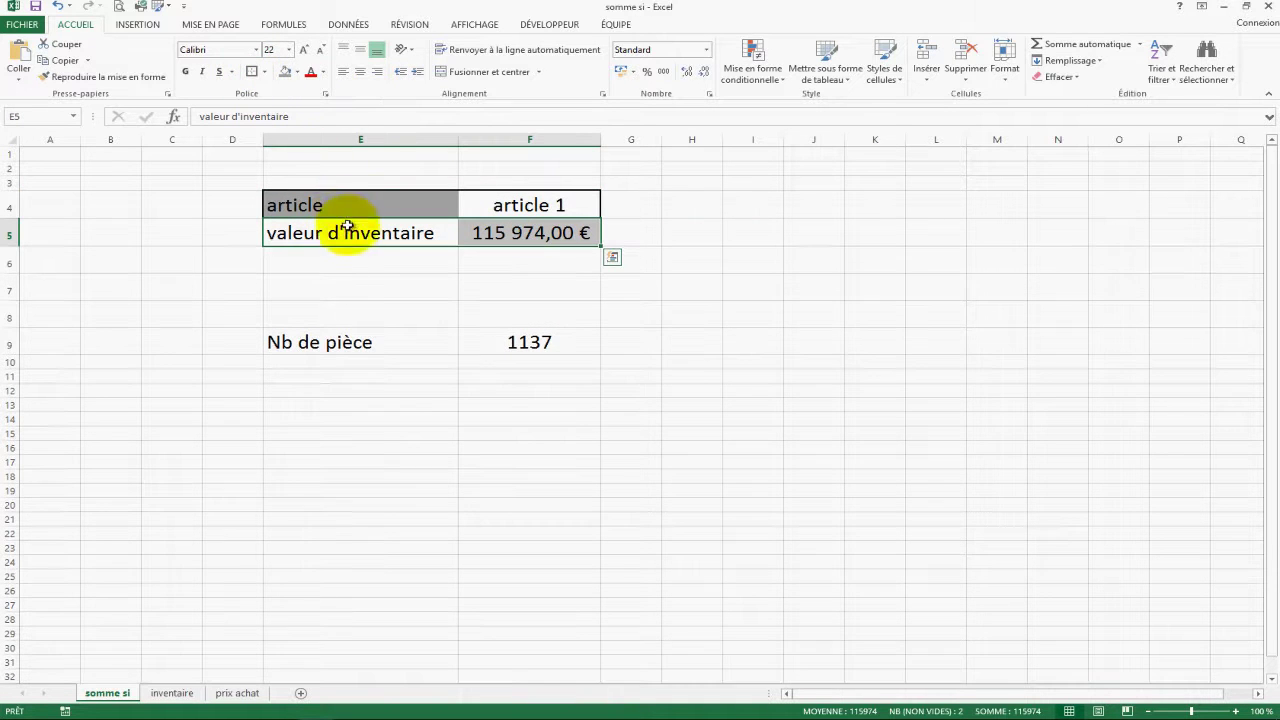
click(297, 72)
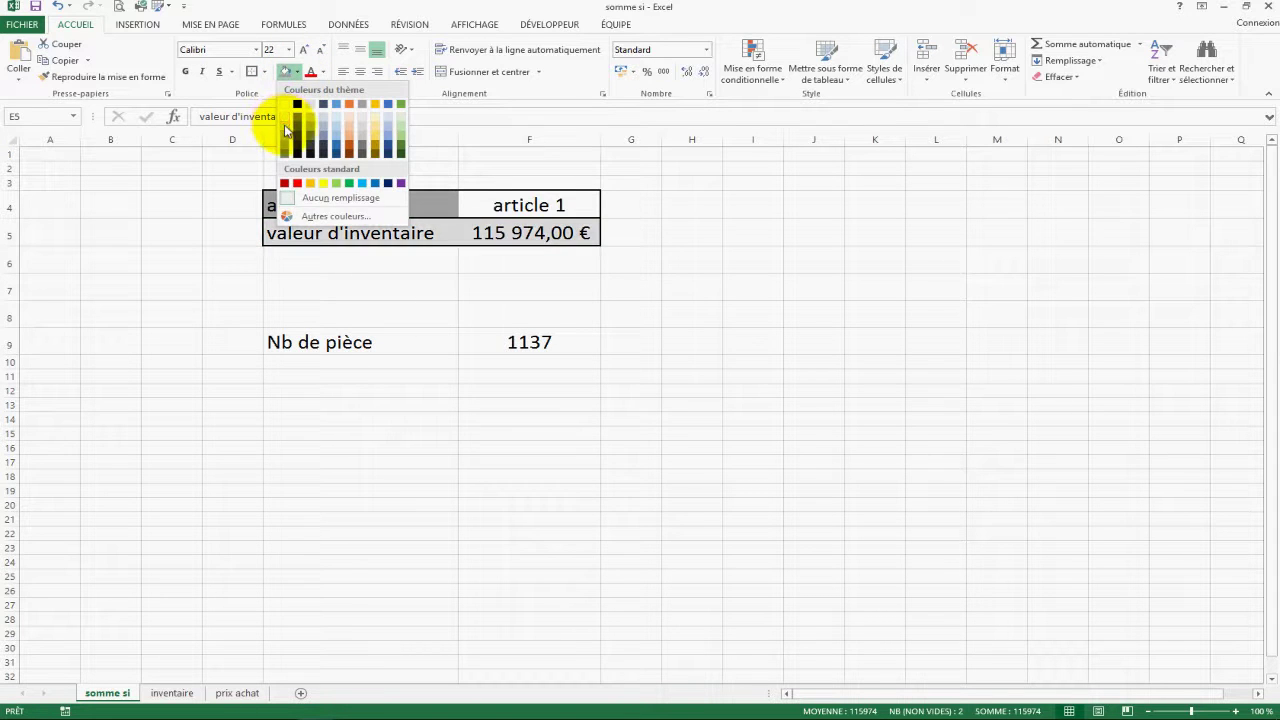
click(288, 125)
click(590, 289)
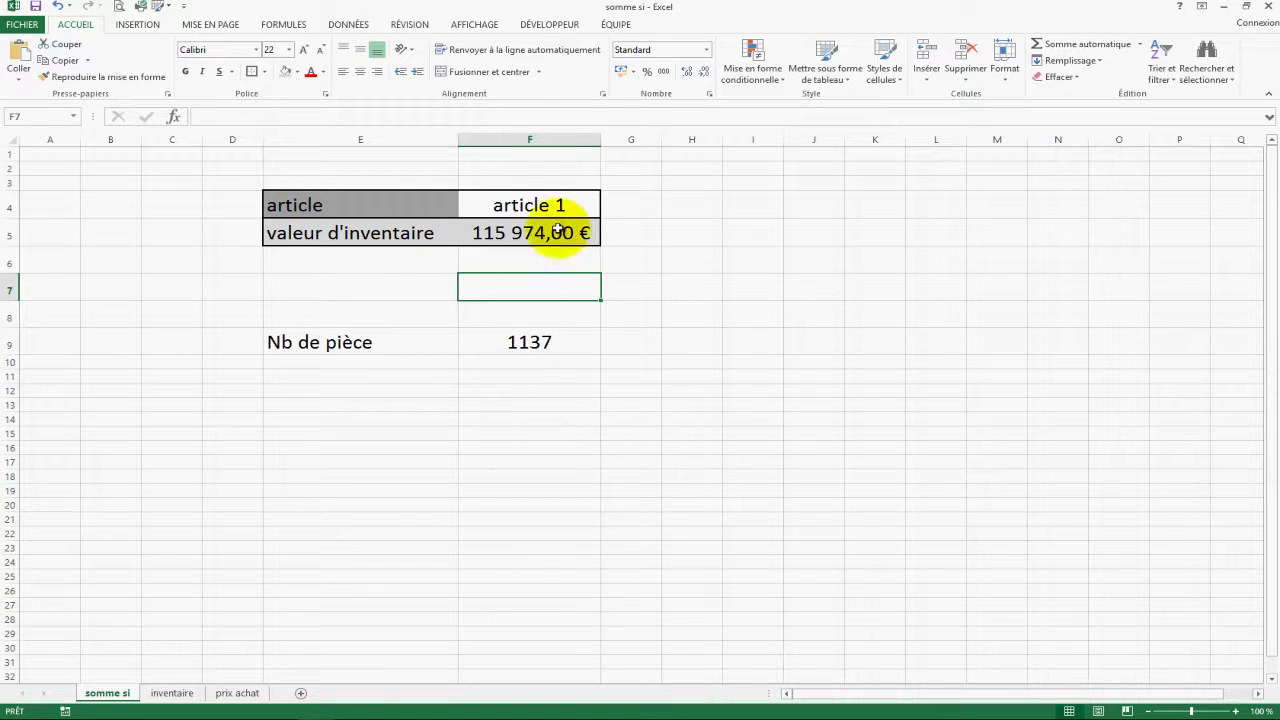
Apply the same light gray fill and thick outside border to the Nb de pièce row E9:F9
click(529, 206)
click(541, 233)
drag(414, 353, 563, 330)
click(287, 71)
click(258, 76)
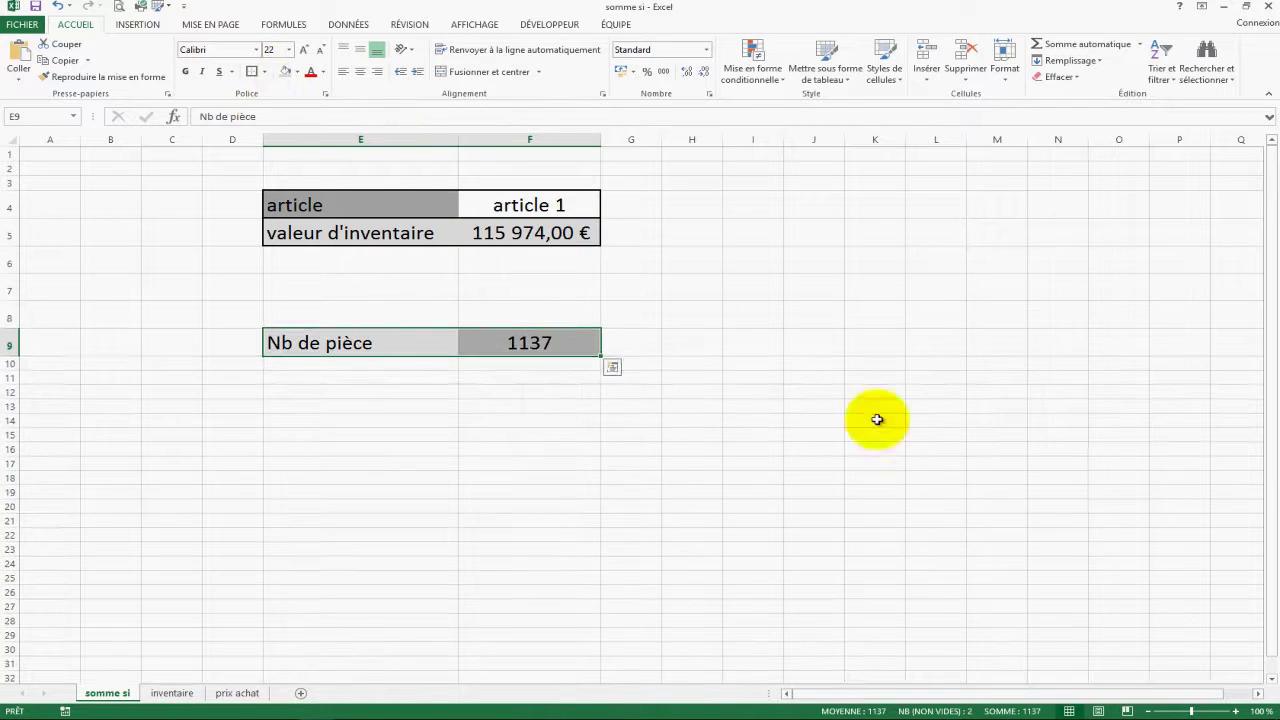
click(934, 434)
Enter a formula in E7 that subtracts F5 from the SOMME of the inventaire sheet's prix/unité column
click(327, 290)
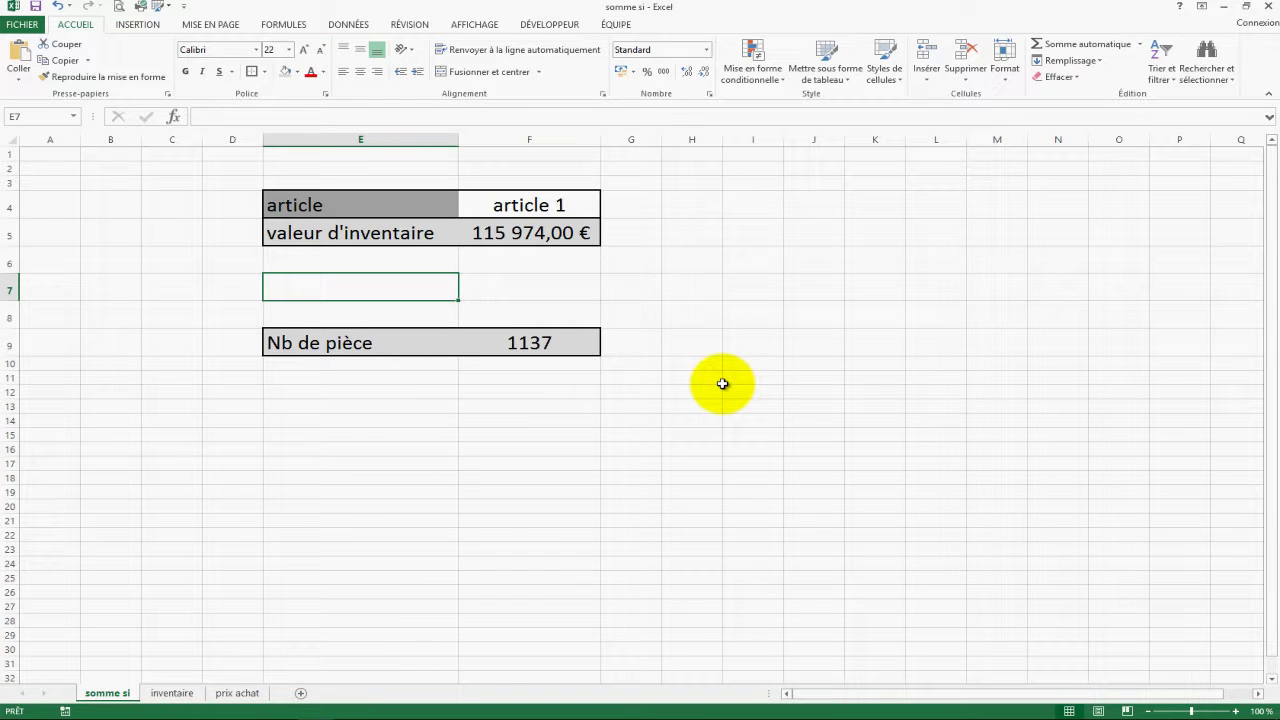
click(535, 233)
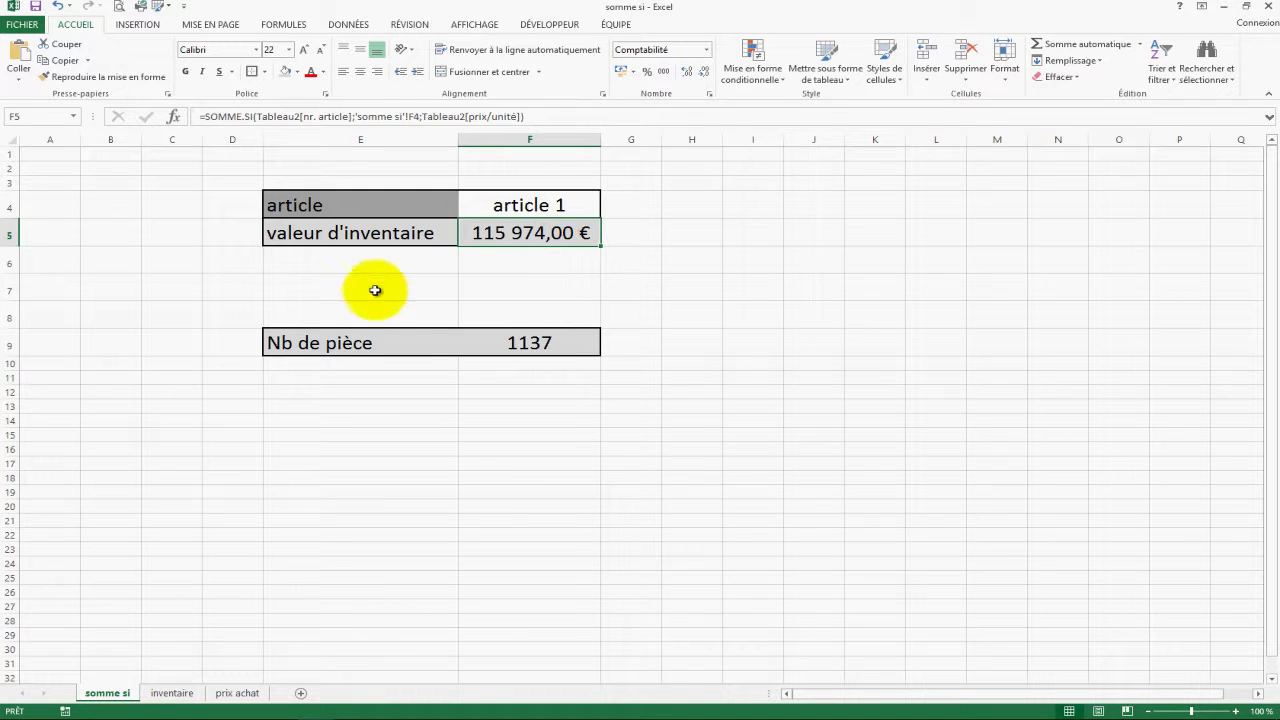
click(455, 286)
text(=somm')
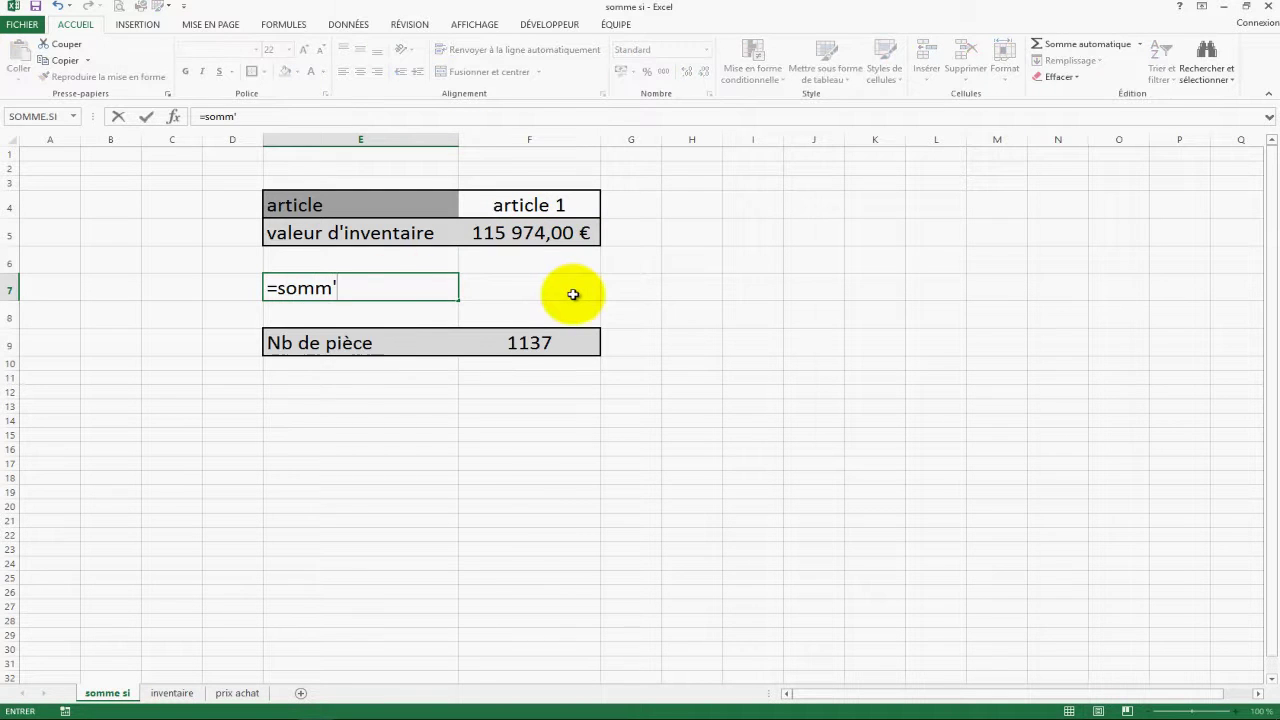
key(BackSpace)
text(e()
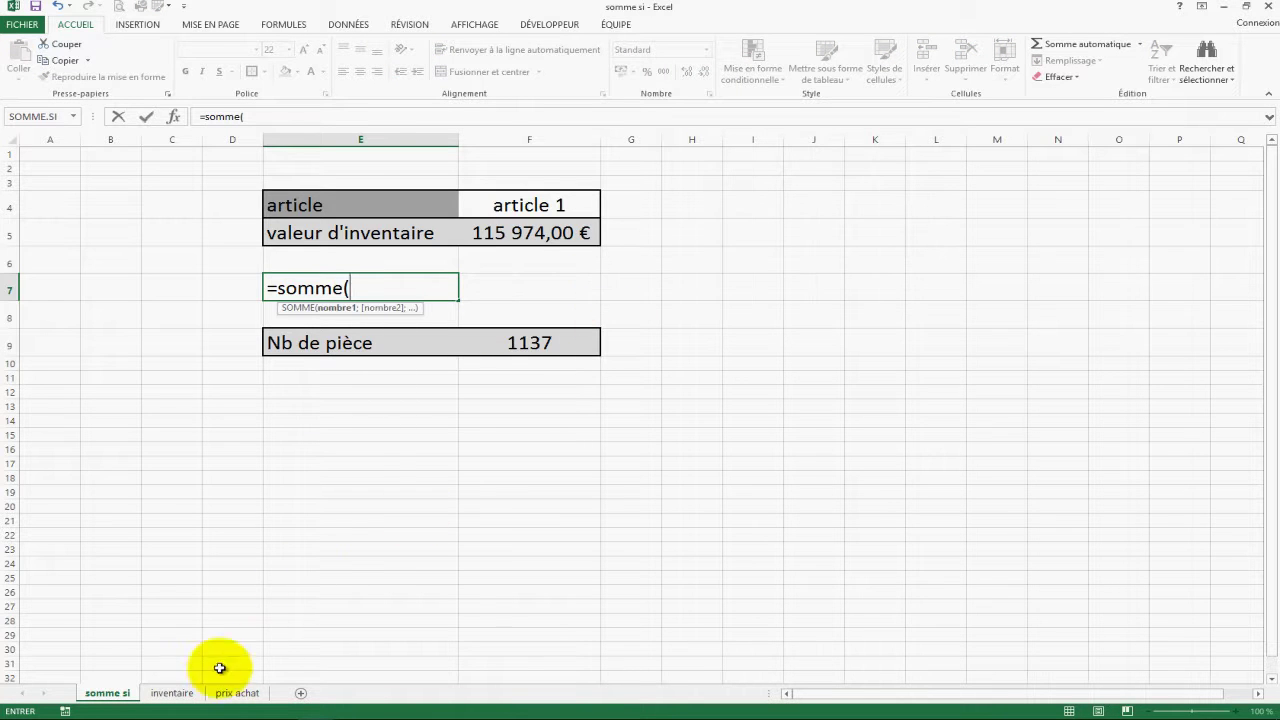
click(172, 692)
drag(361, 172, 385, 597)
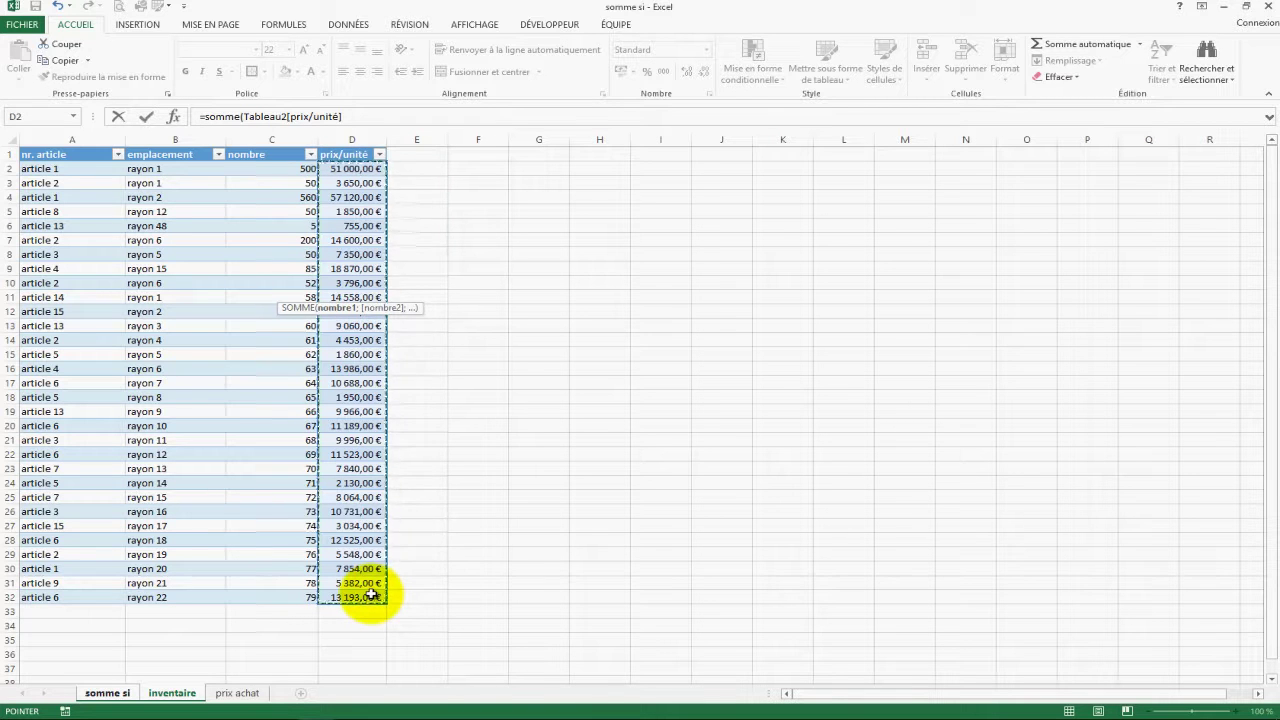
text()-)
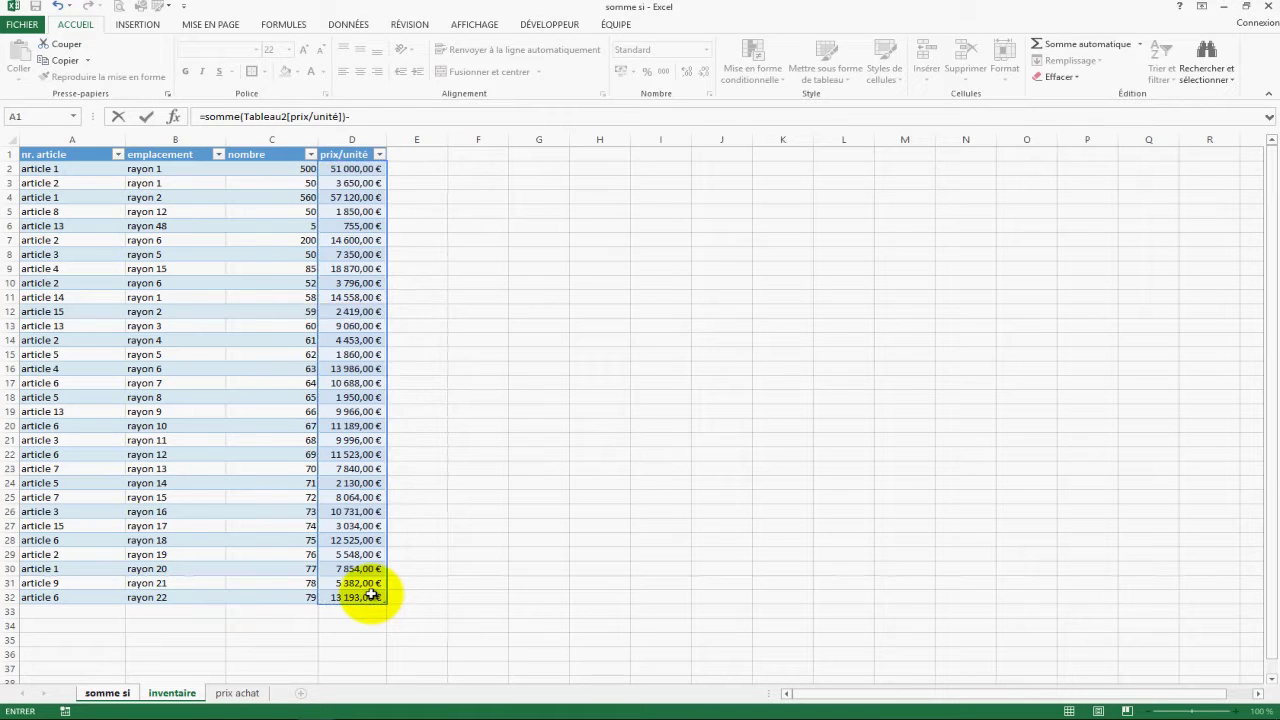
click(108, 697)
click(515, 235)
key(Return)
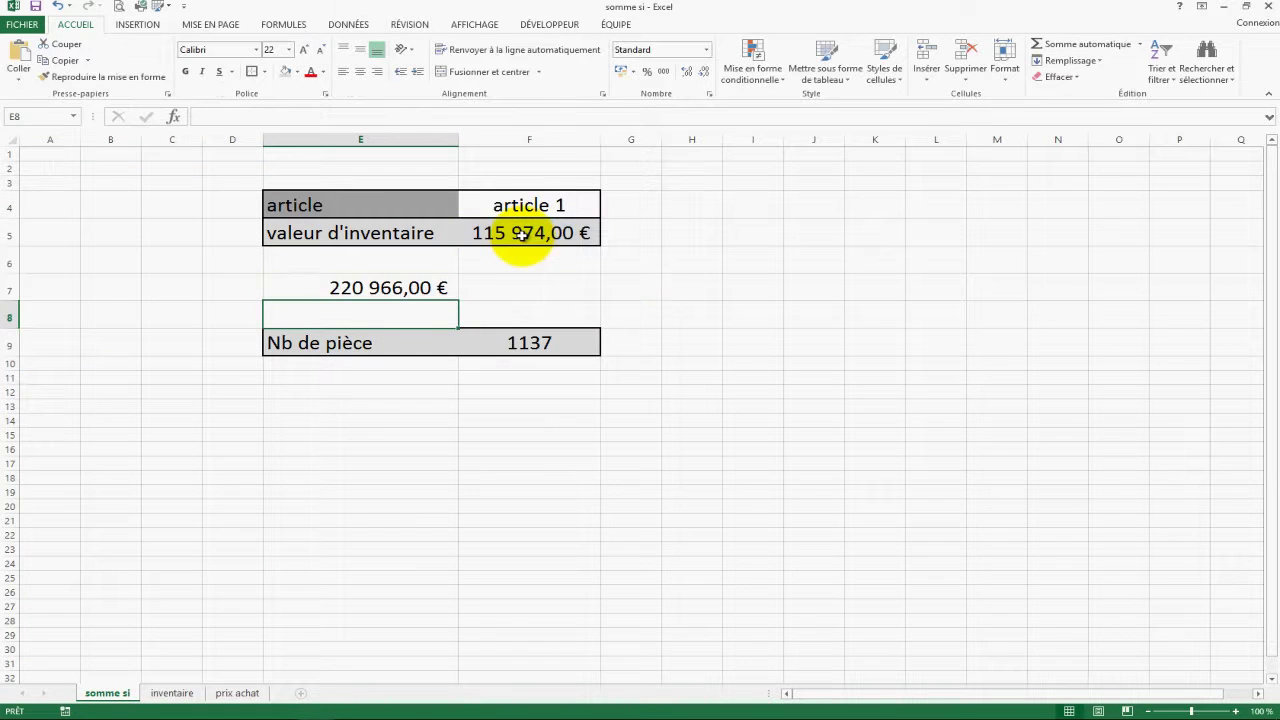
click(531, 280)
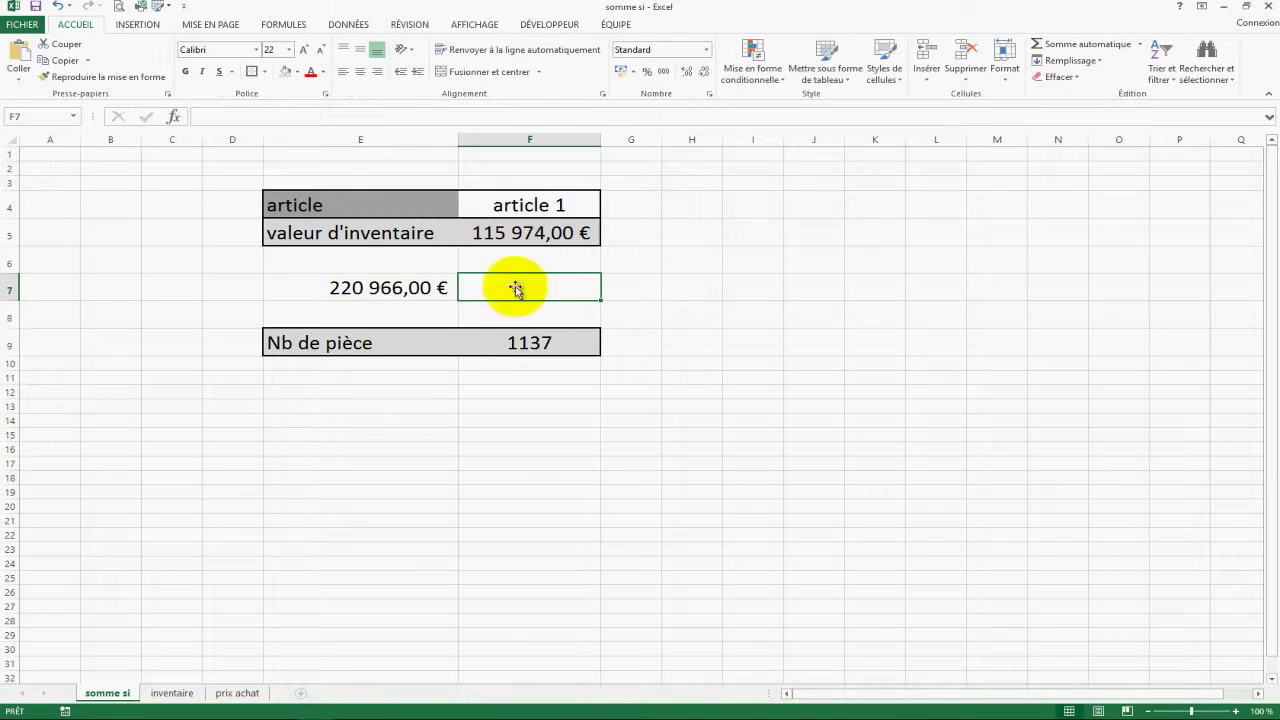
Insert a 100% stacked bar chart and place it beside the summary table, around columns H to N
click(137, 18)
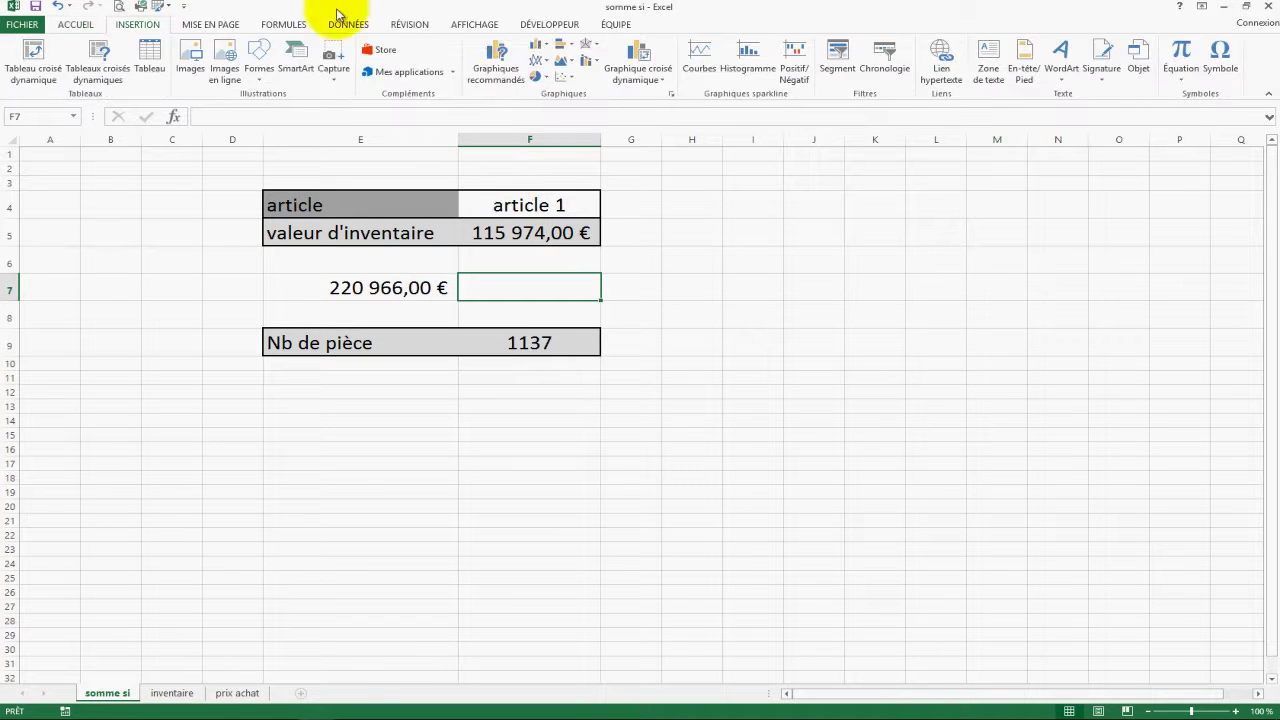
click(563, 44)
click(657, 92)
drag(743, 329, 983, 272)
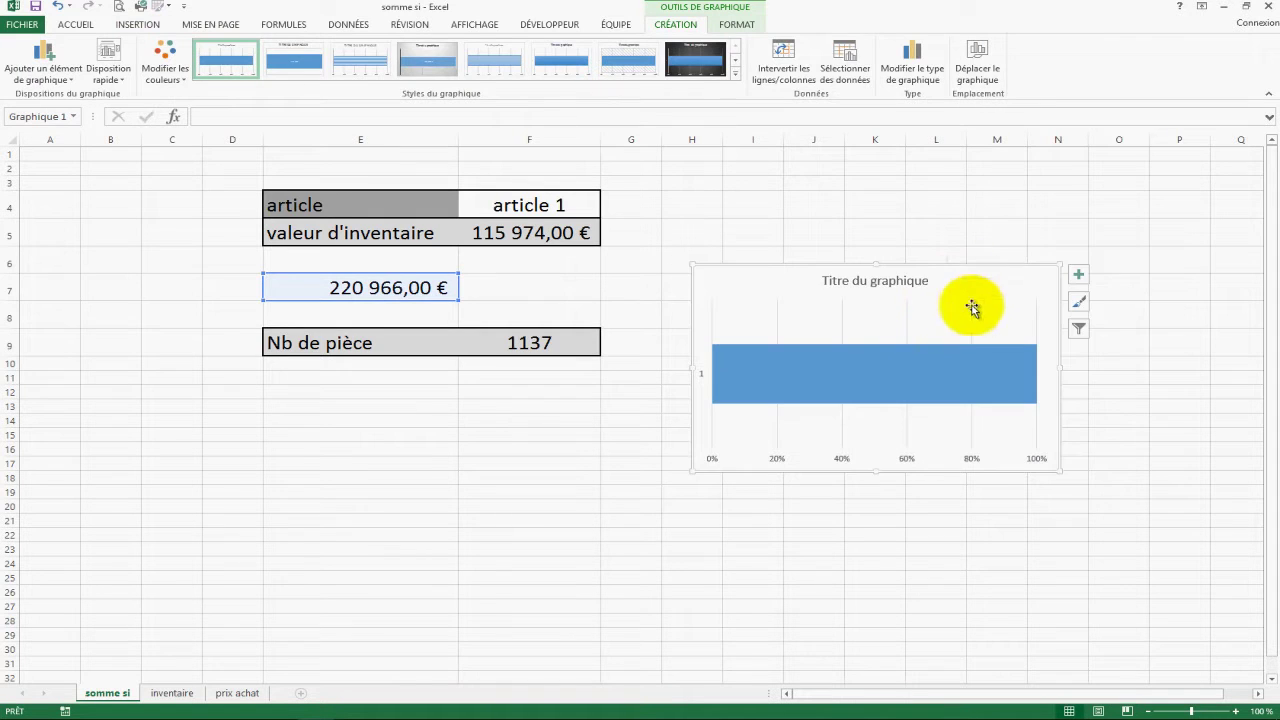
Edit the chart's existing data series so its name comes from F4 and its values from F5
click(840, 68)
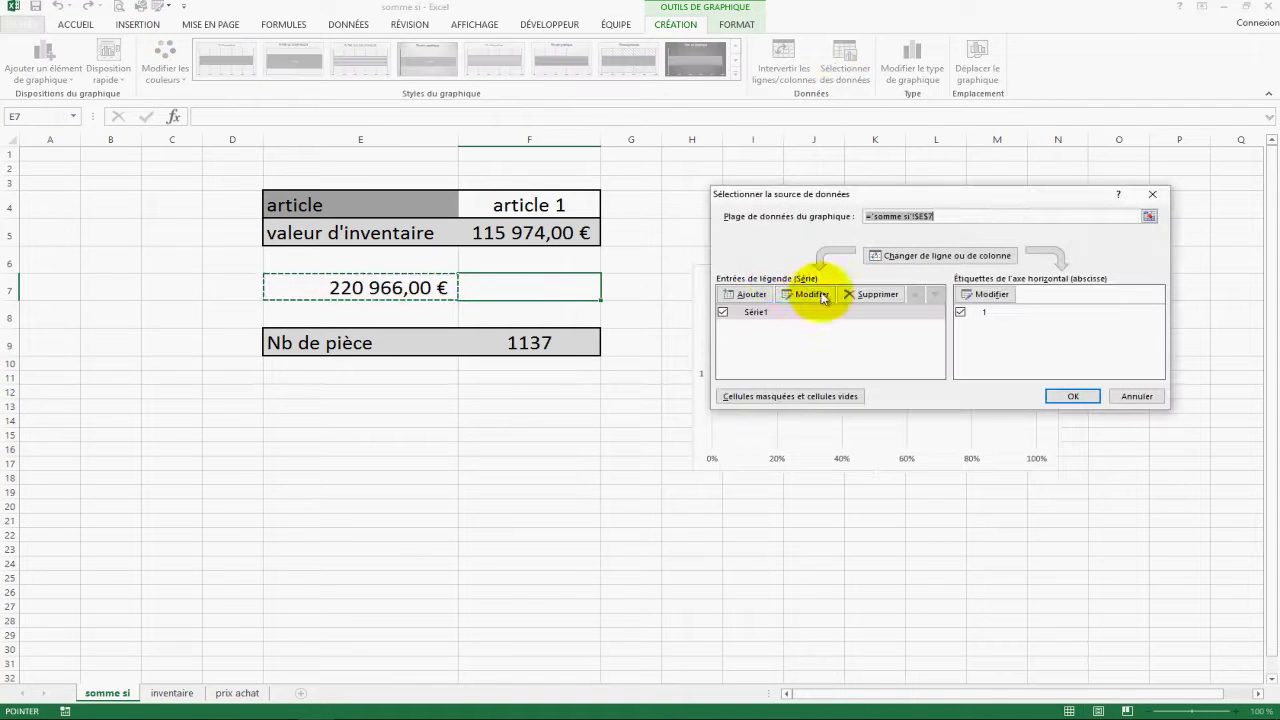
click(802, 294)
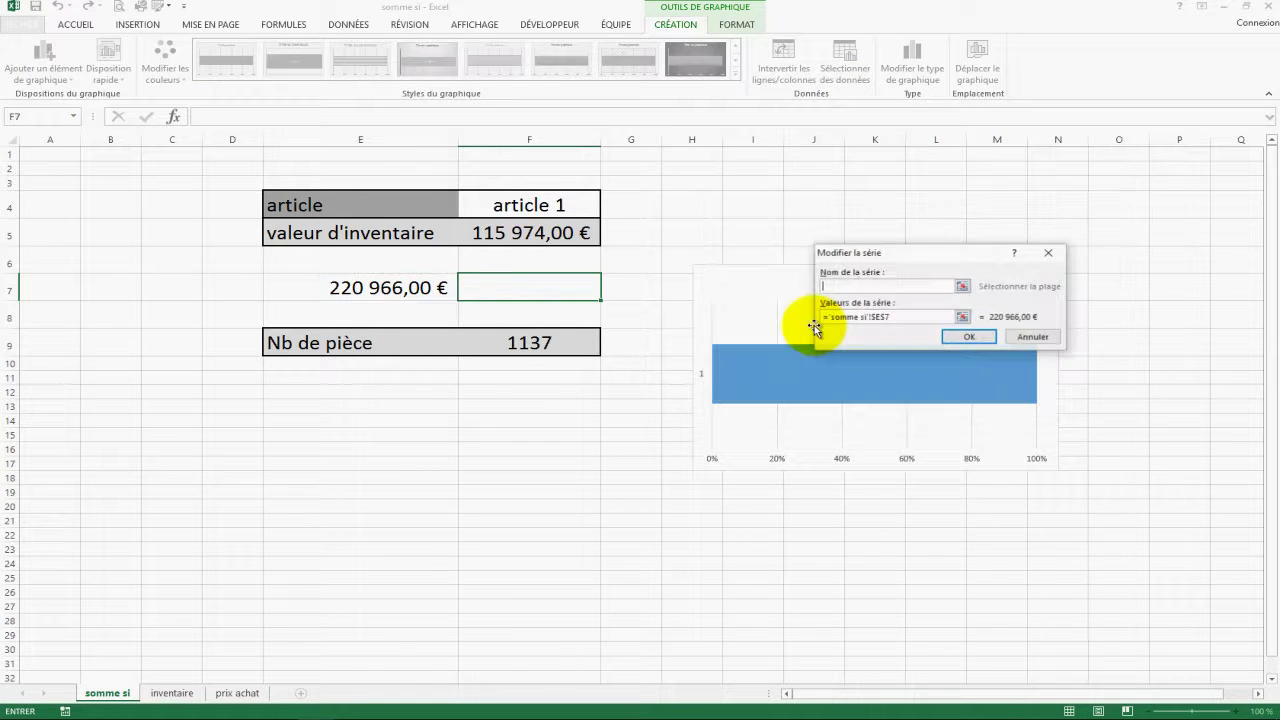
click(966, 284)
click(520, 206)
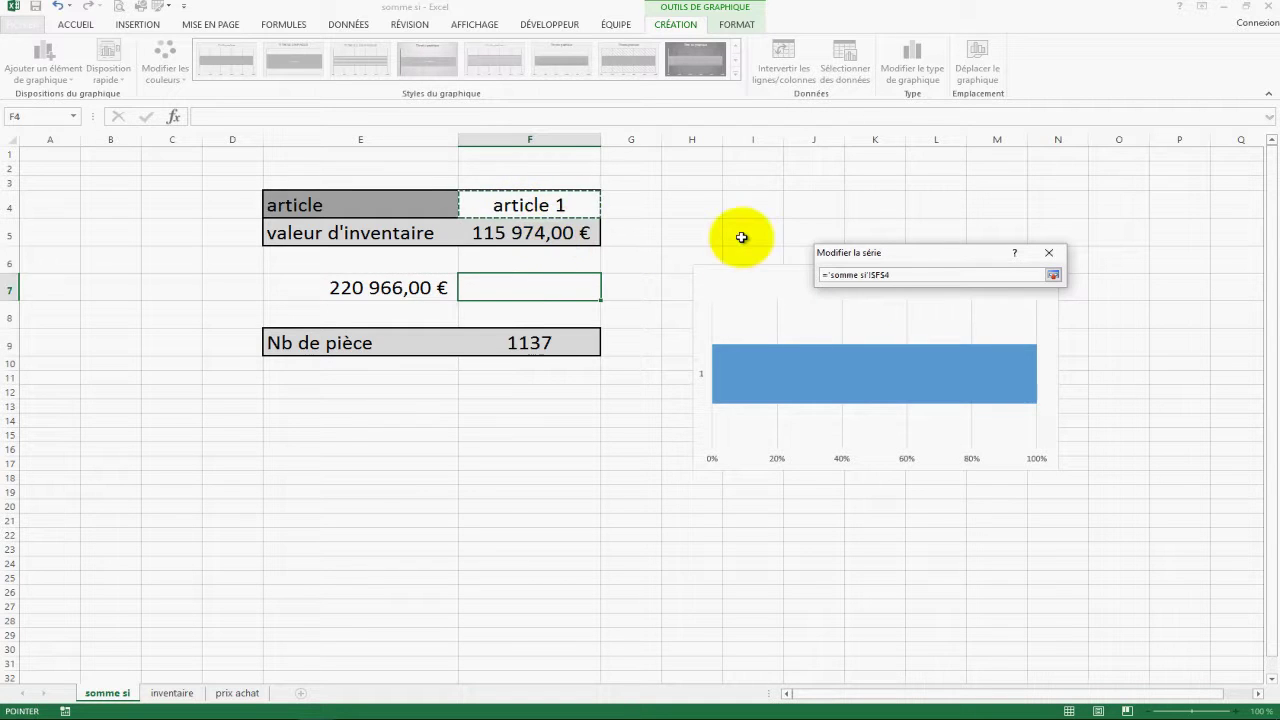
key(Return)
click(962, 316)
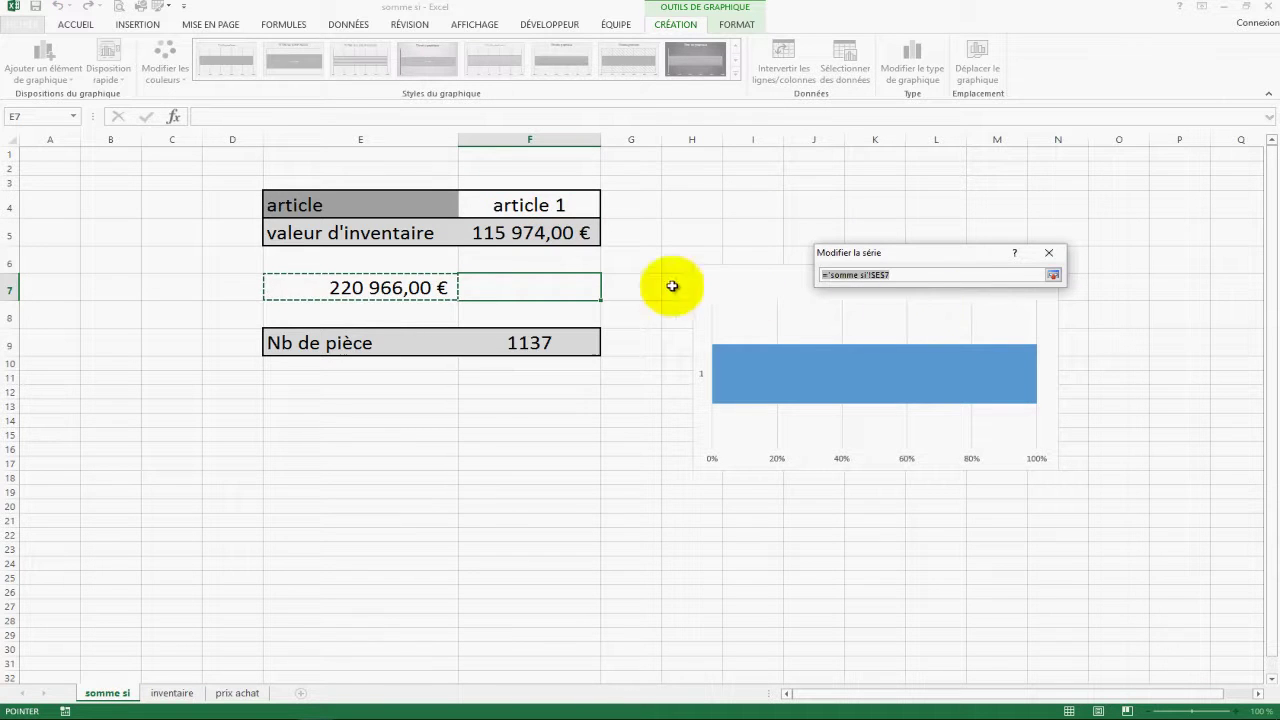
click(540, 240)
key(Return)
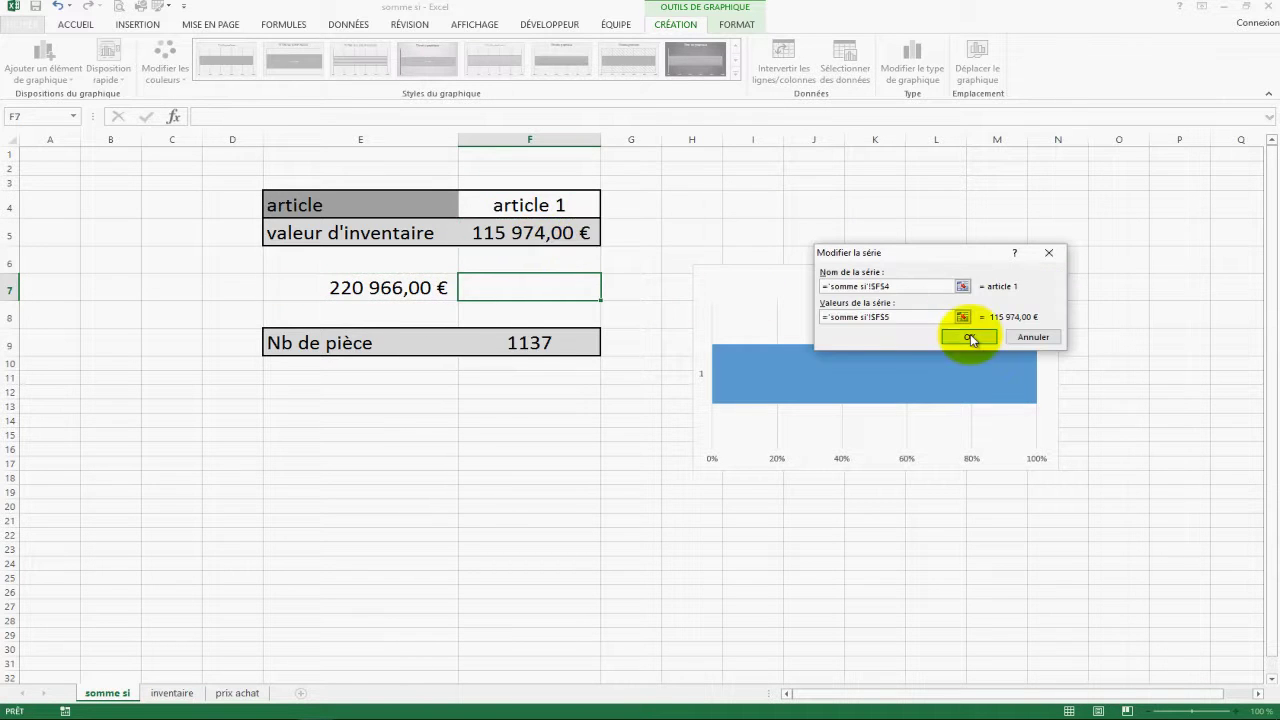
click(972, 335)
Add a second chart series named reste d'inventaire with its values taken from E7
click(749, 294)
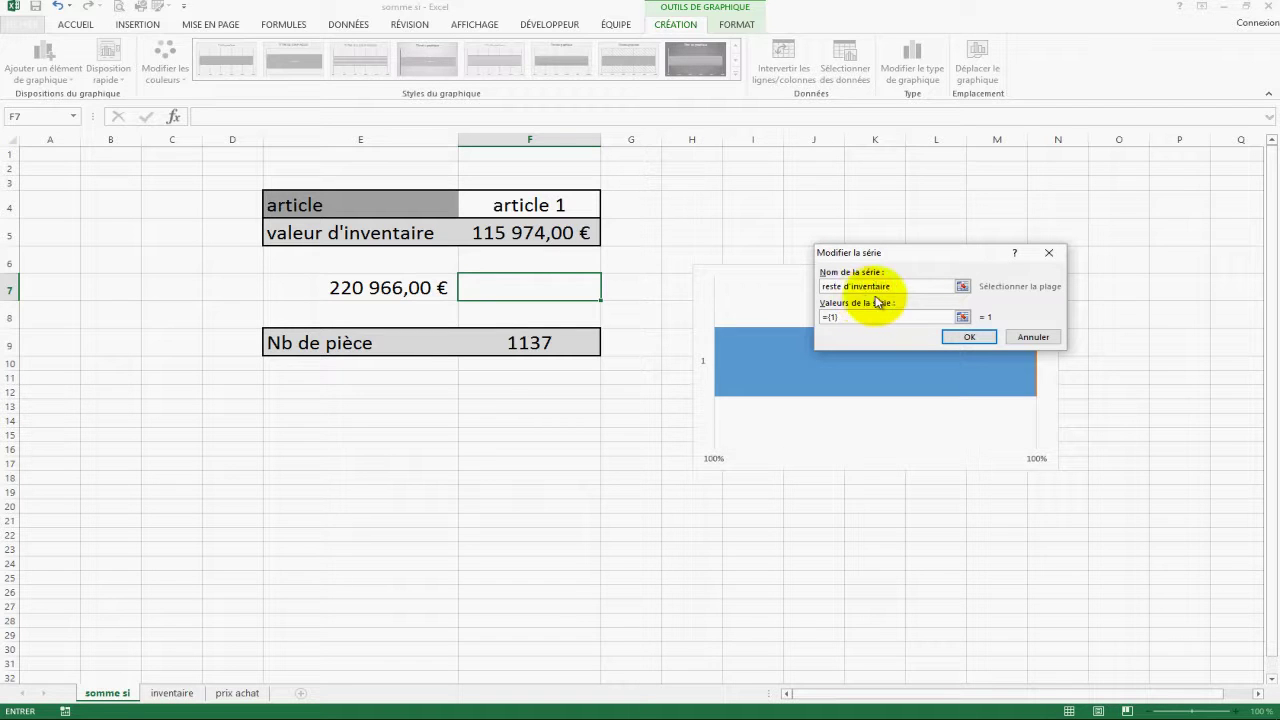
click(962, 316)
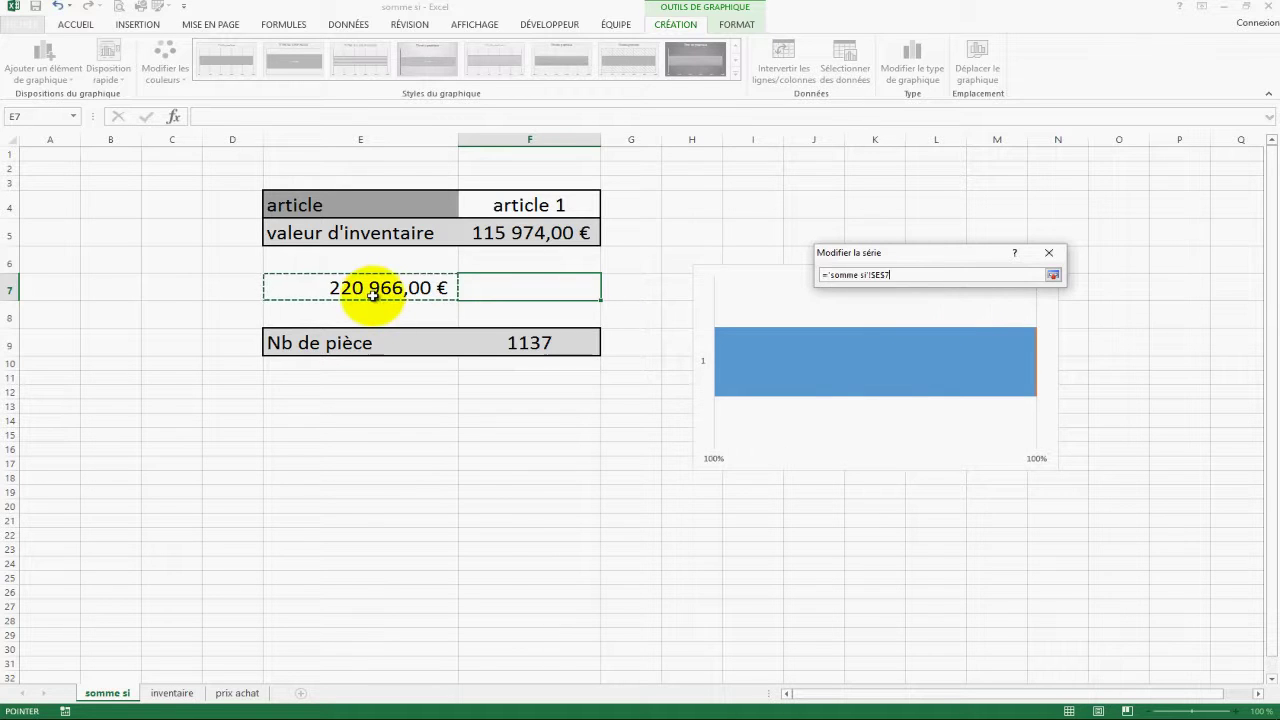
key(Return)
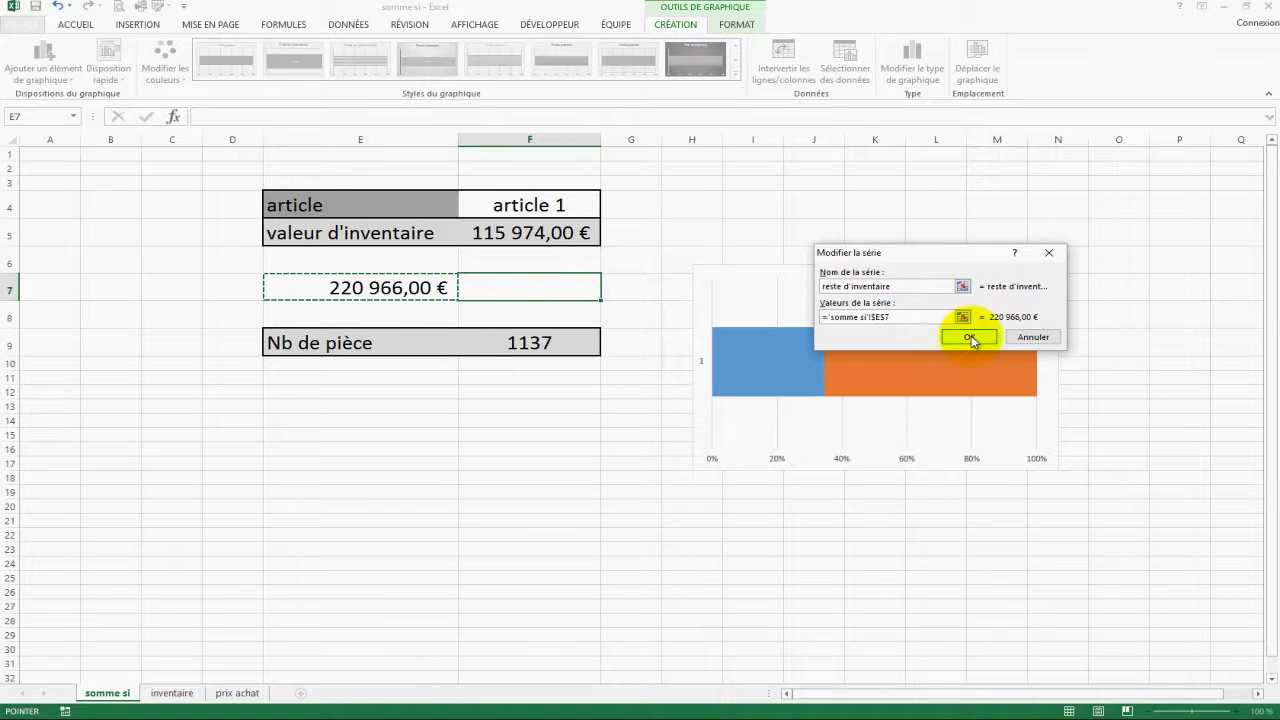
click(971, 335)
click(1080, 395)
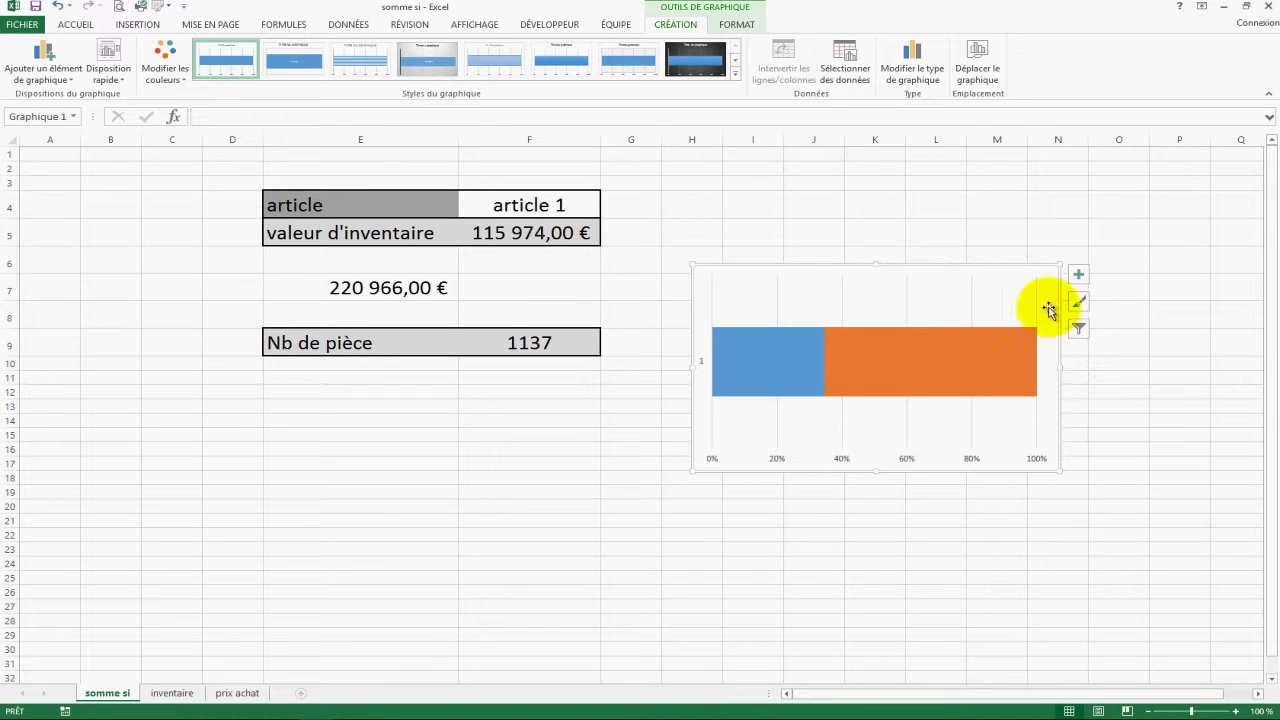
Add a chart title reading valeur d'inventaire
click(1078, 274)
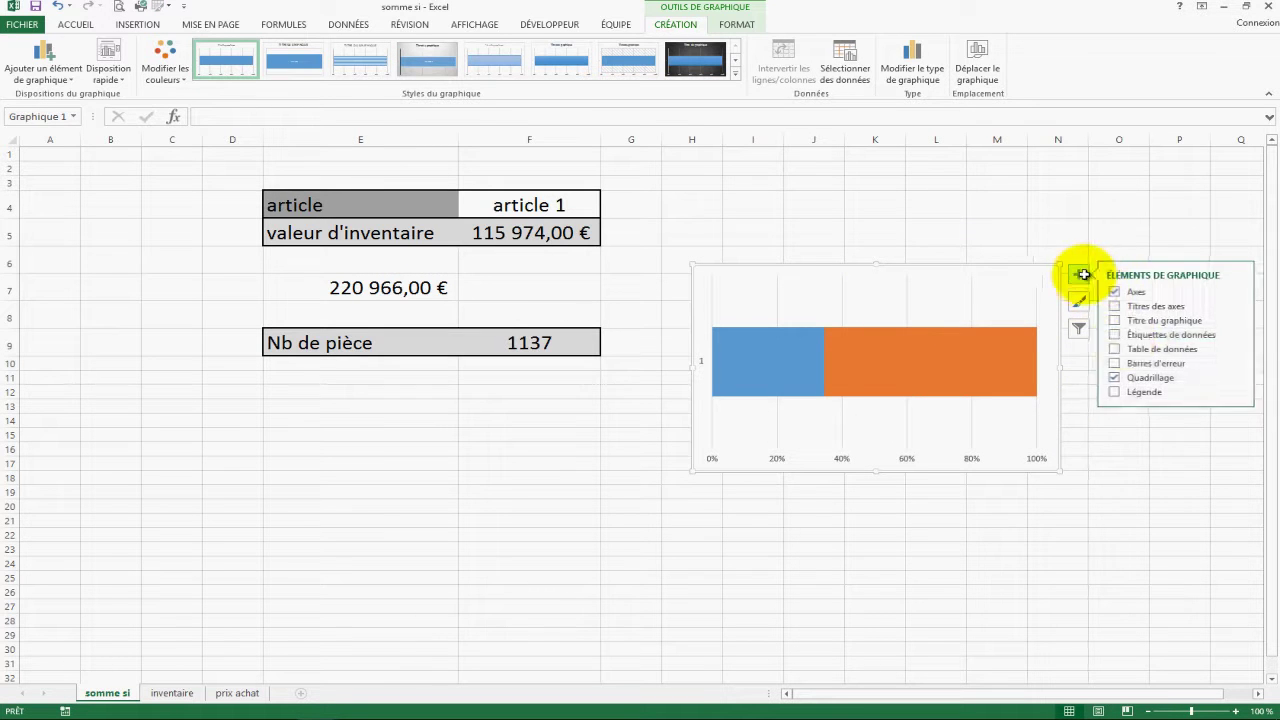
click(1114, 320)
click(908, 280)
drag(937, 280, 784, 287)
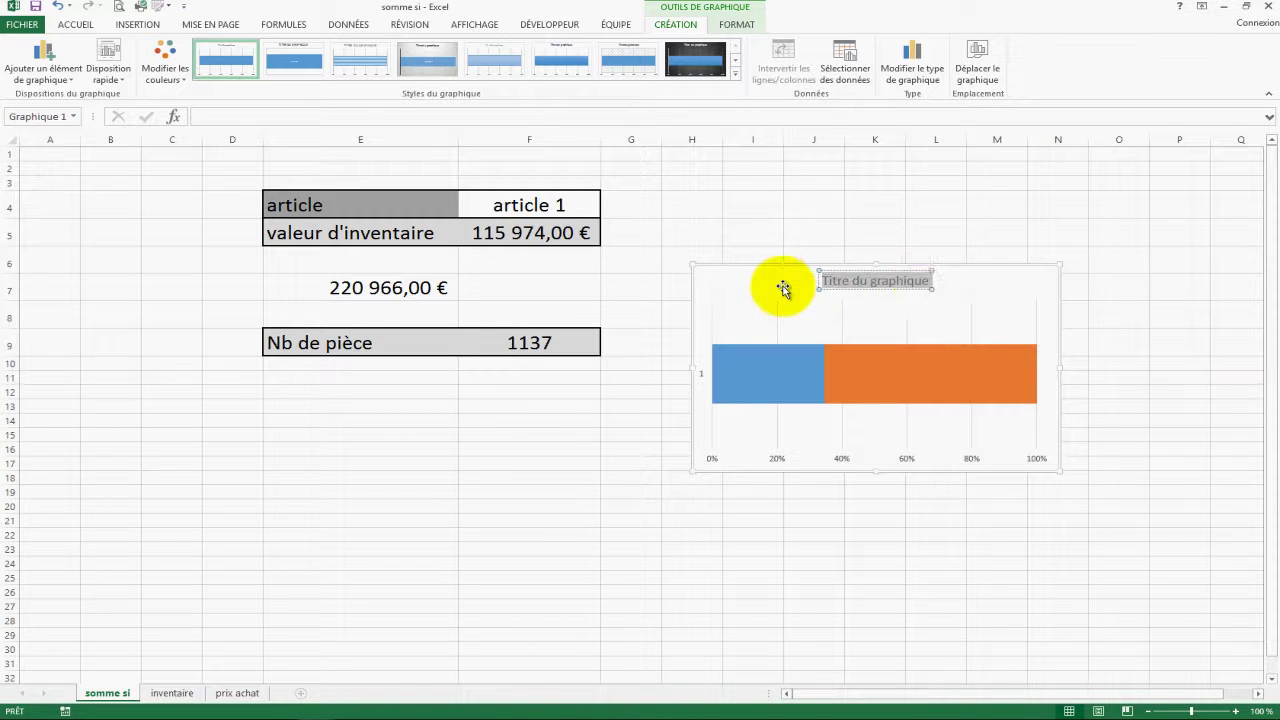
text(valeur d'inventaire)
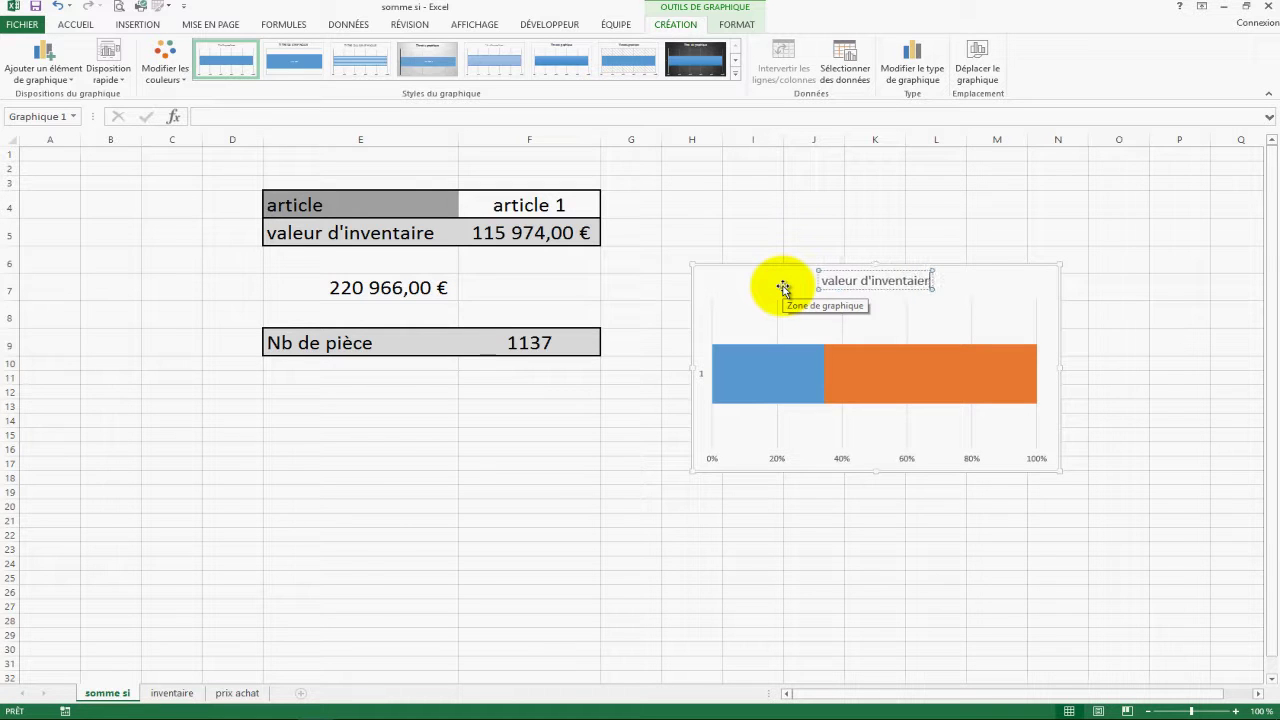
click(1117, 270)
Delete the chart's vertical category axis with the label 1
click(1048, 311)
click(951, 370)
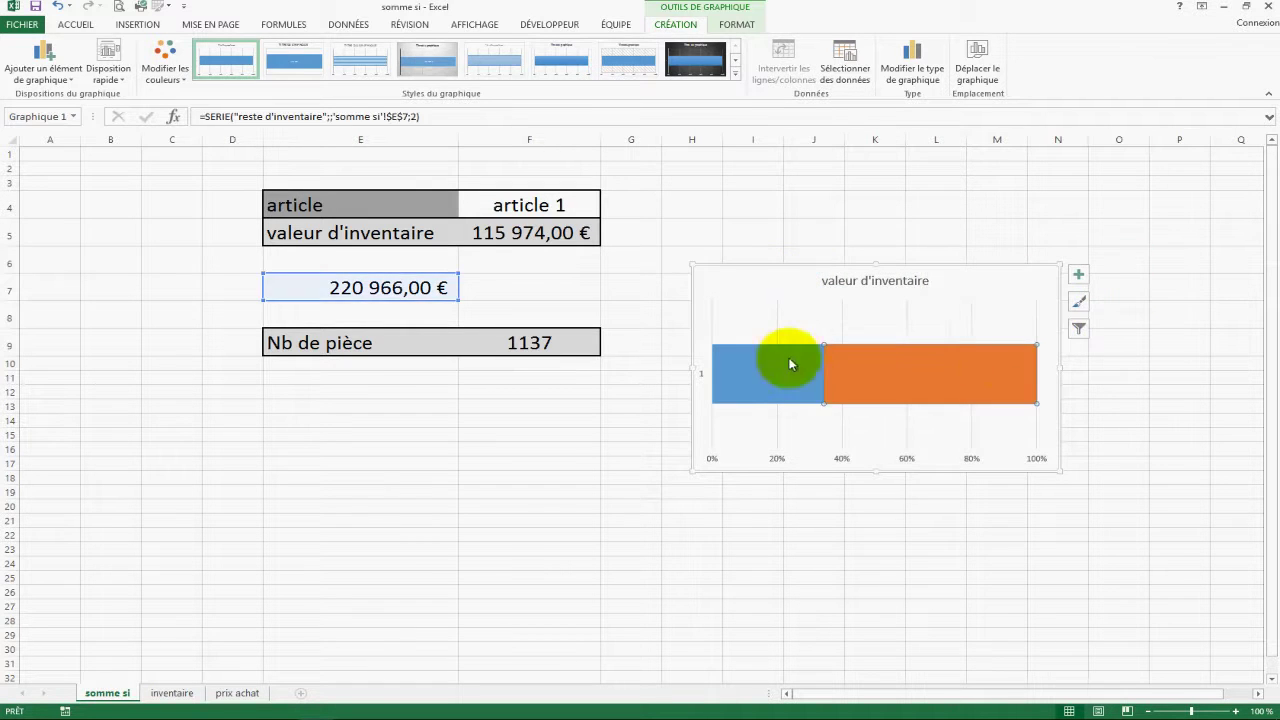
click(700, 379)
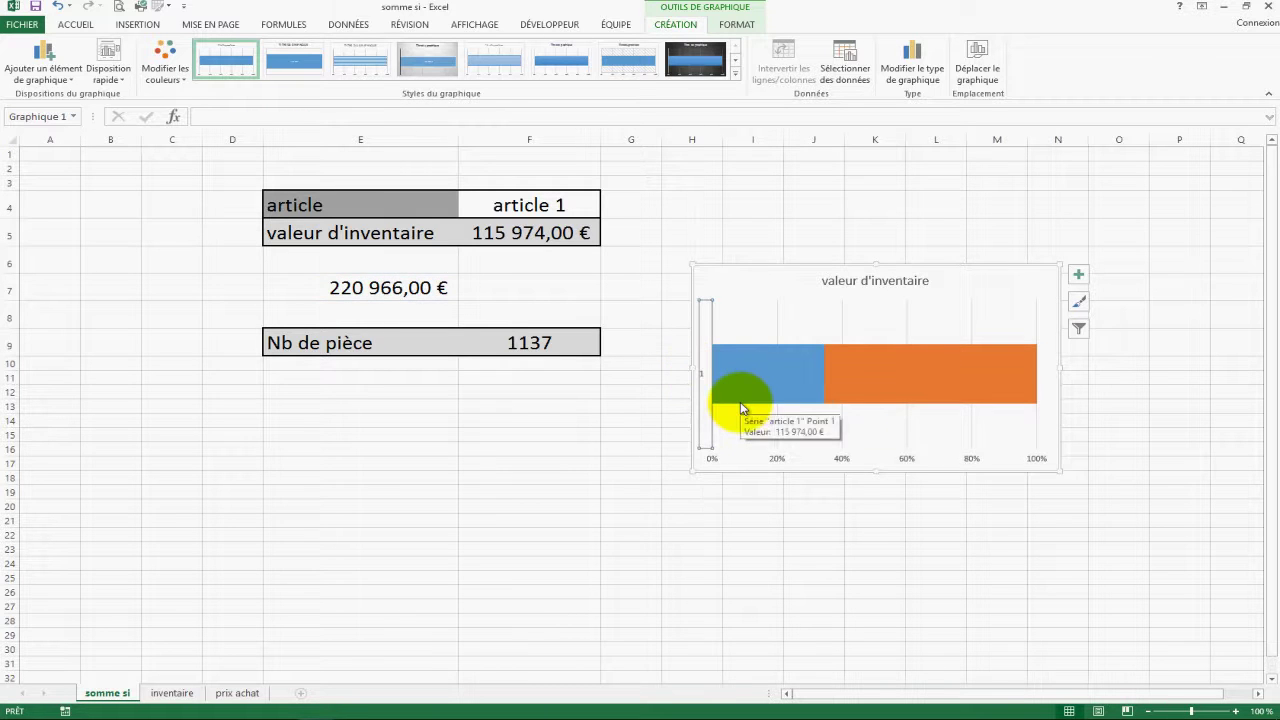
click(917, 366)
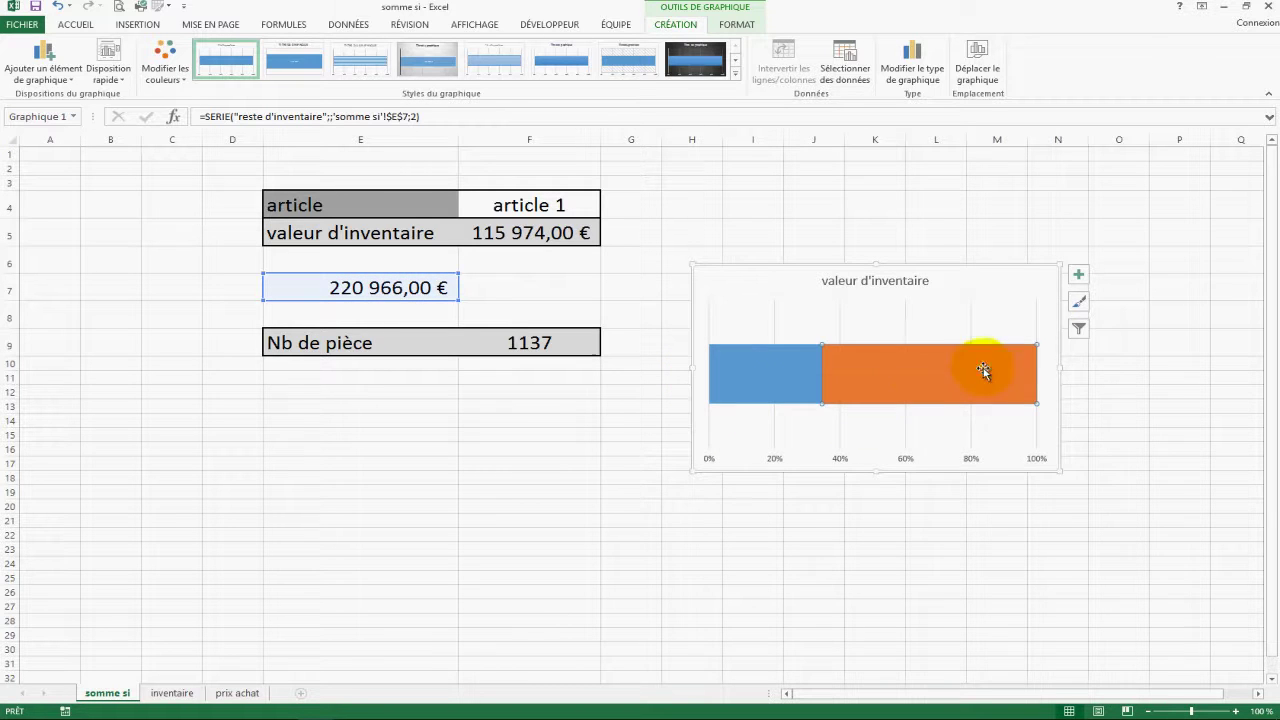
Add data labels to both the reste d'inventaire series and the article 1 series
click(1078, 274)
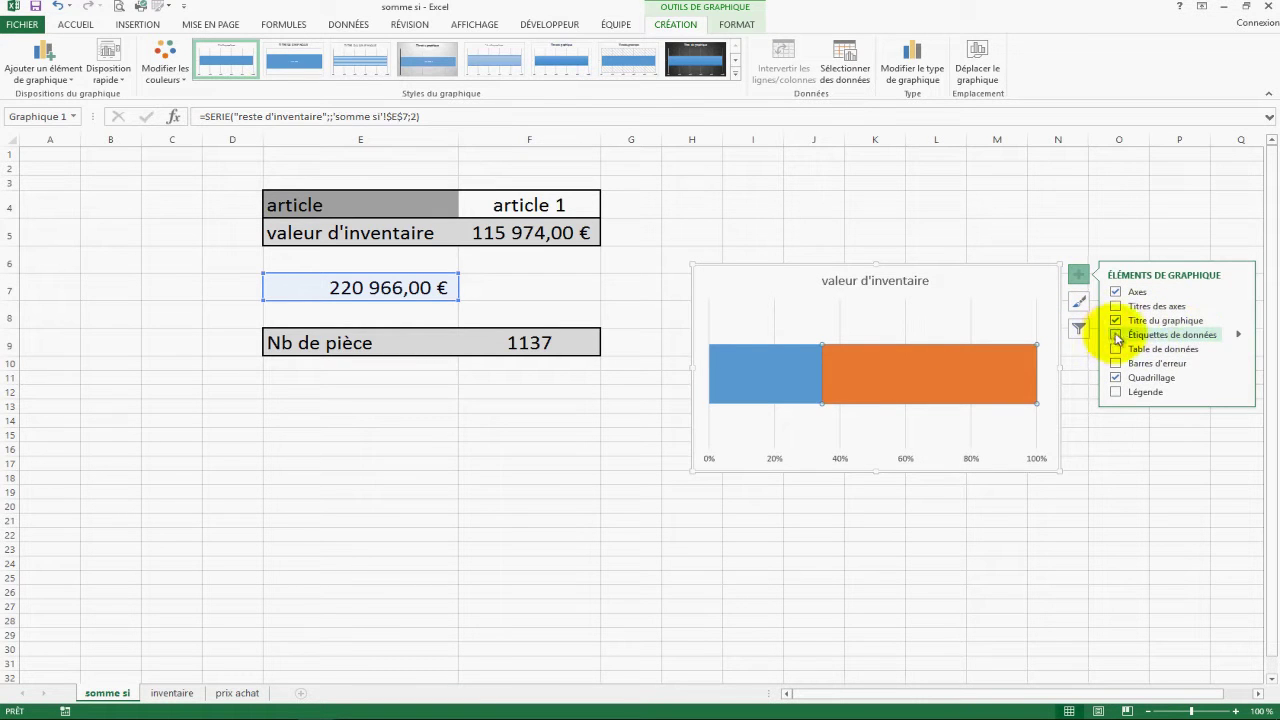
click(773, 376)
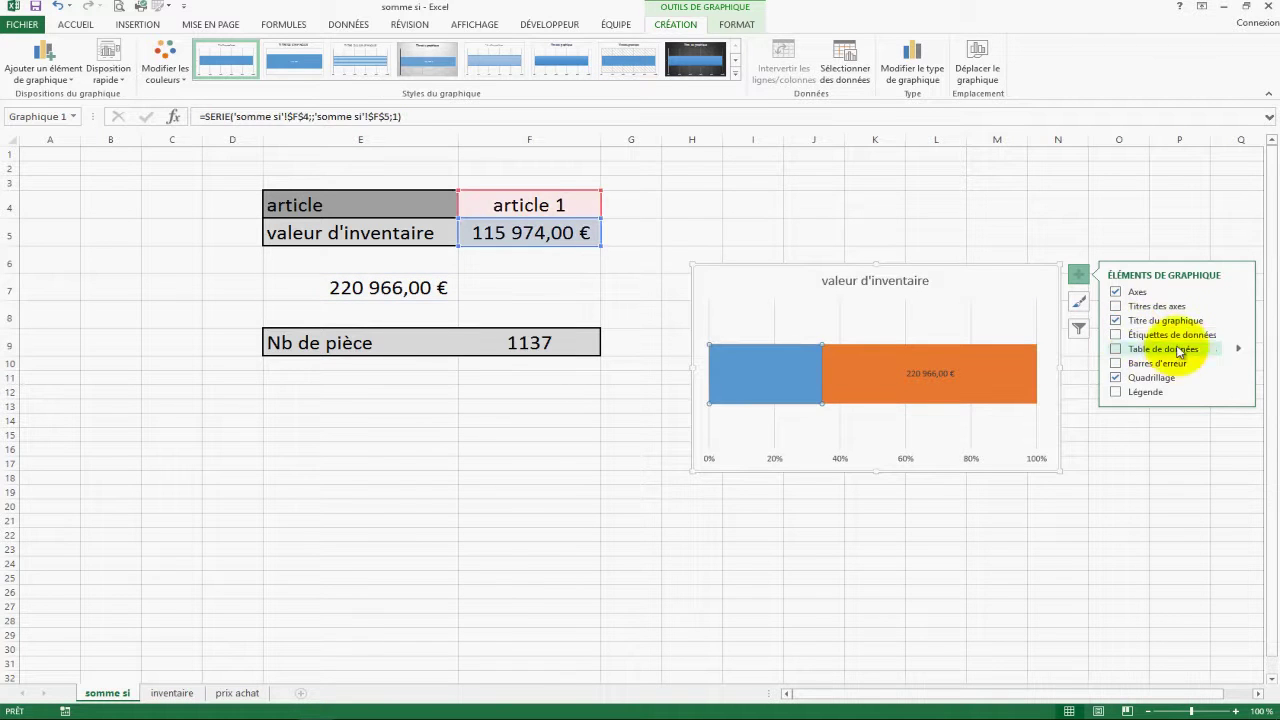
click(1114, 335)
click(1119, 521)
Set the data labels of both series to show the series name instead of the value
double_click(930, 373)
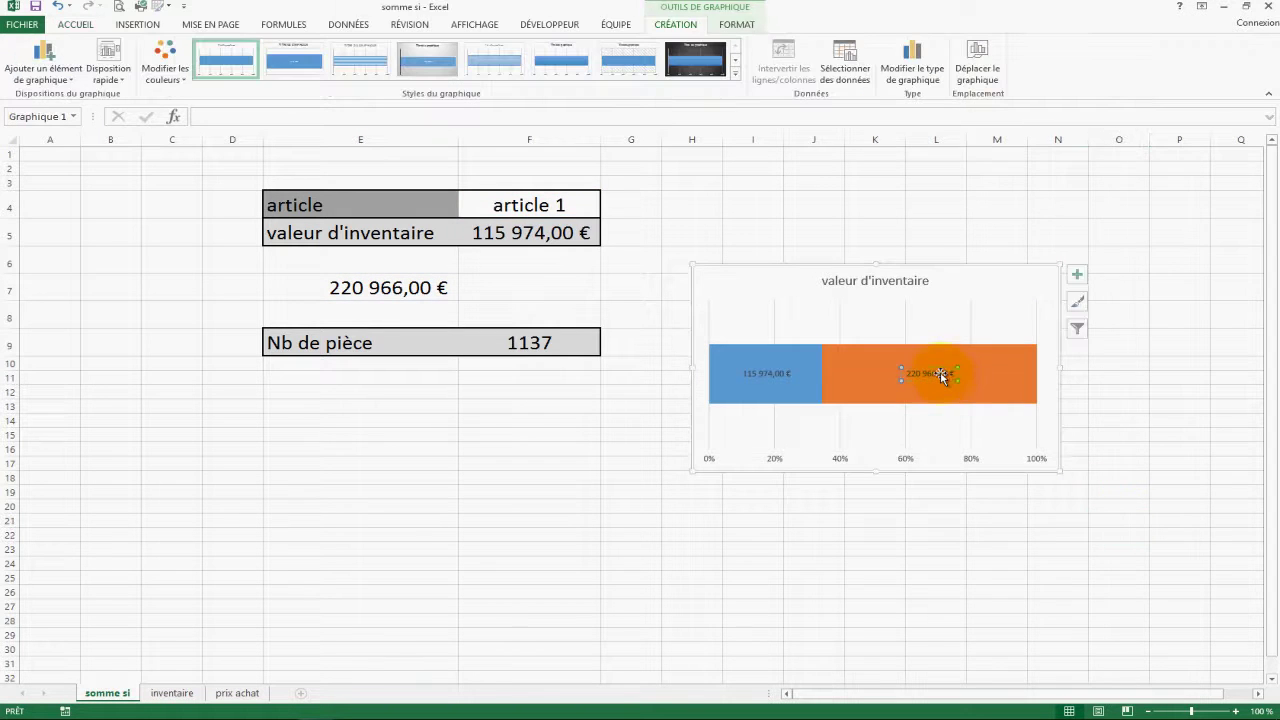
click(928, 315)
click(765, 378)
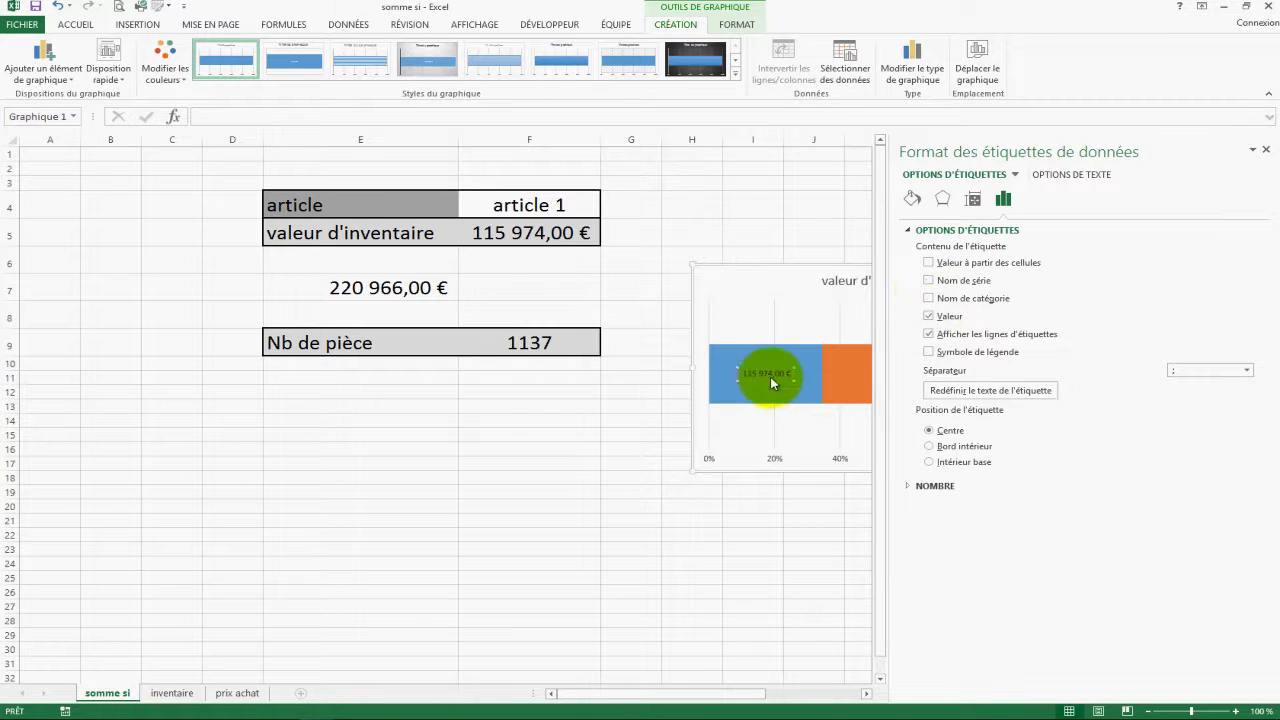
click(929, 281)
click(929, 316)
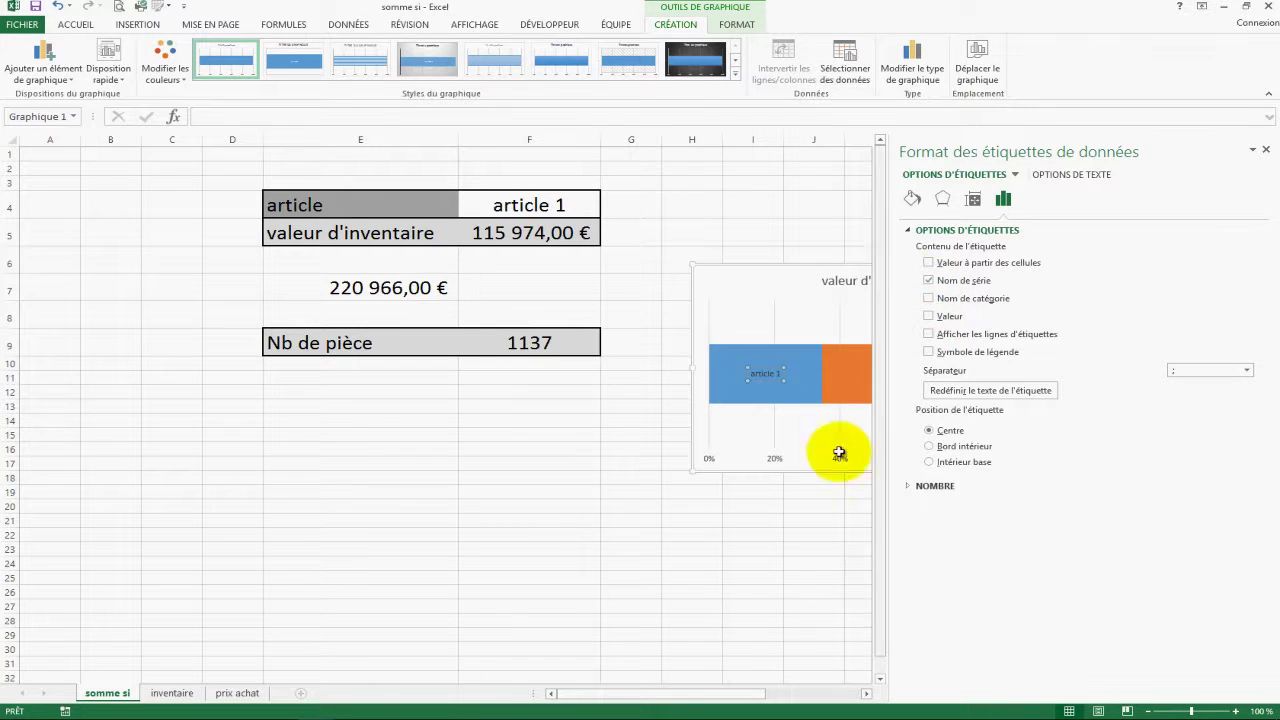
click(753, 577)
click(1265, 149)
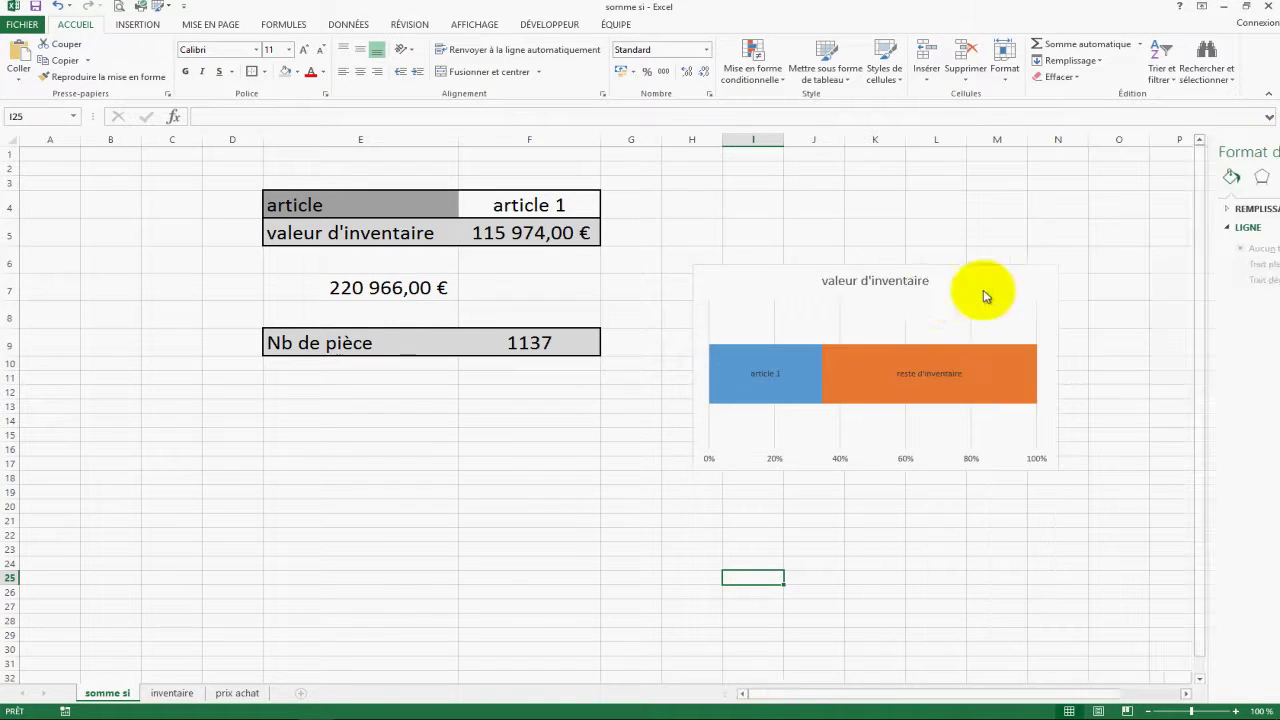
Shrink the chart and fit it over rows 6 to 8, spanning columns E and F of the summary table
drag(960, 271, 778, 202)
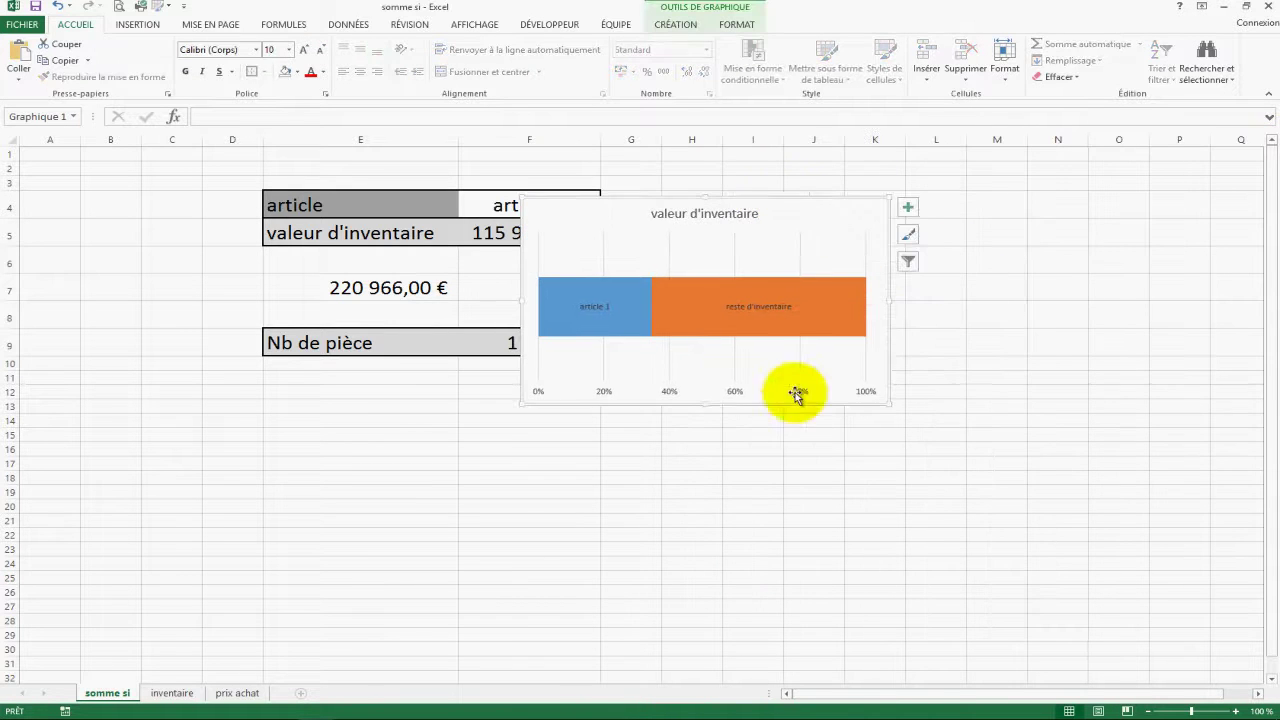
drag(707, 402, 712, 284)
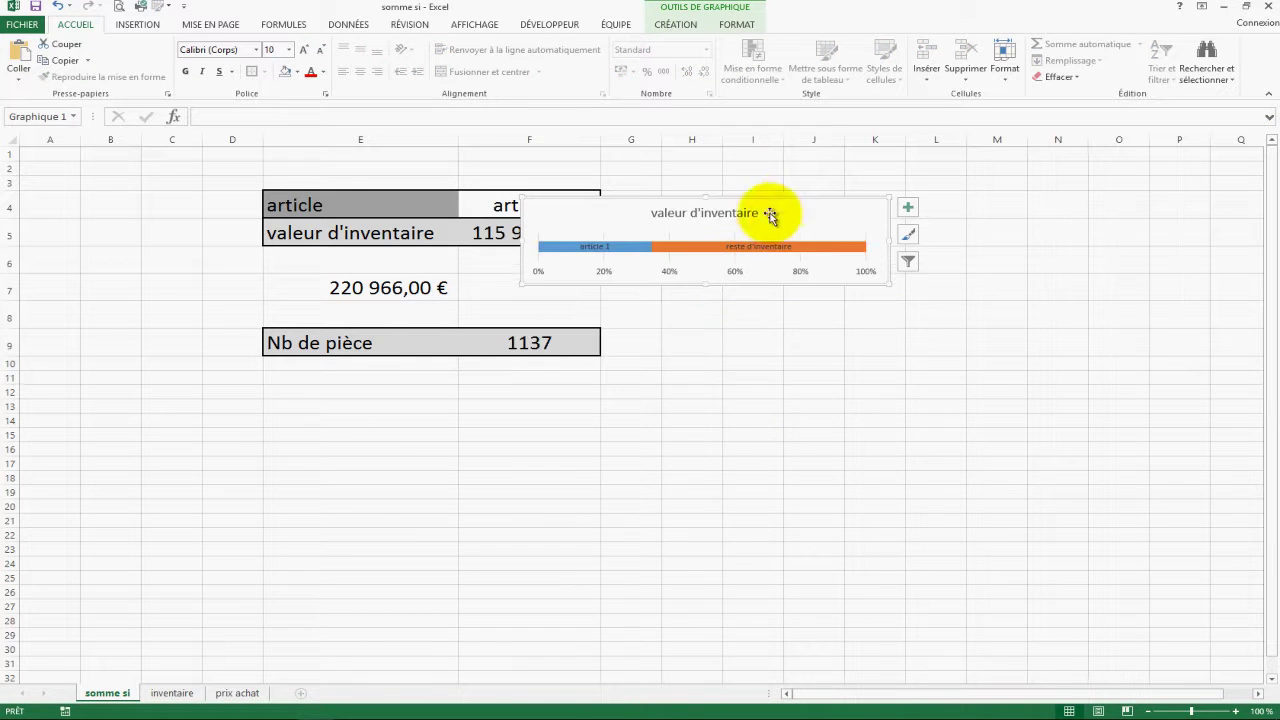
drag(788, 198, 528, 248)
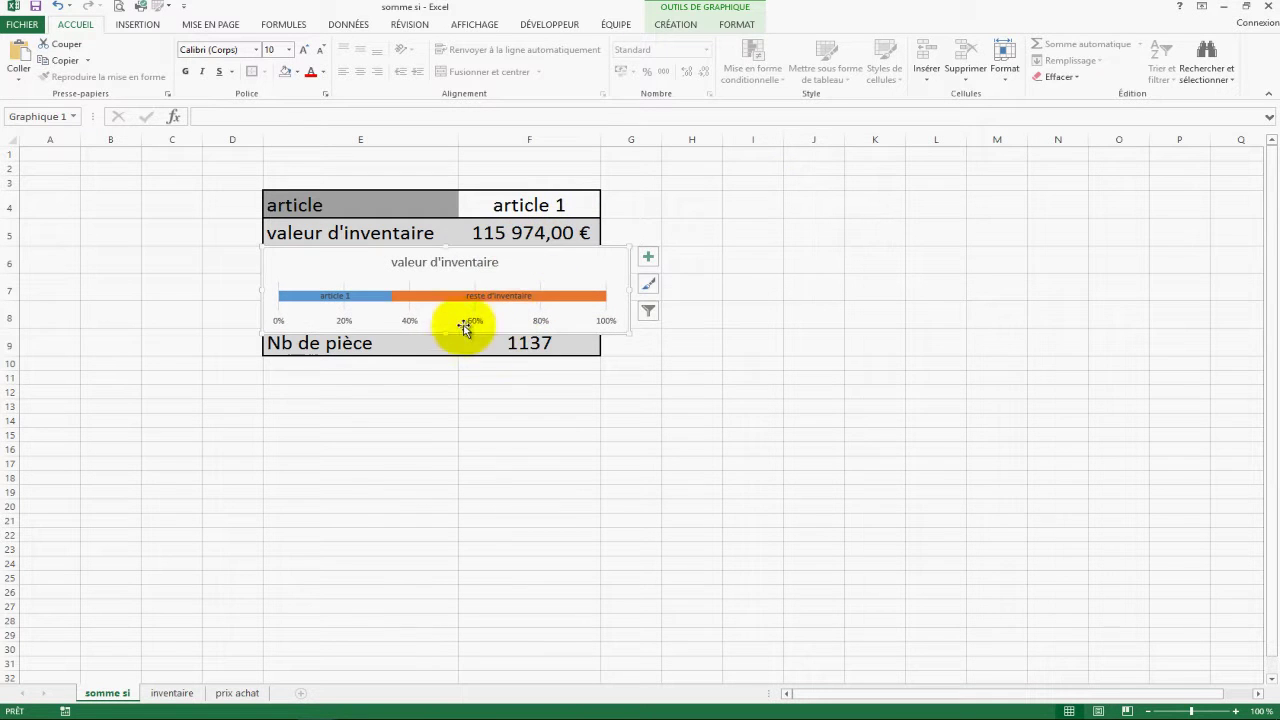
drag(447, 331, 443, 326)
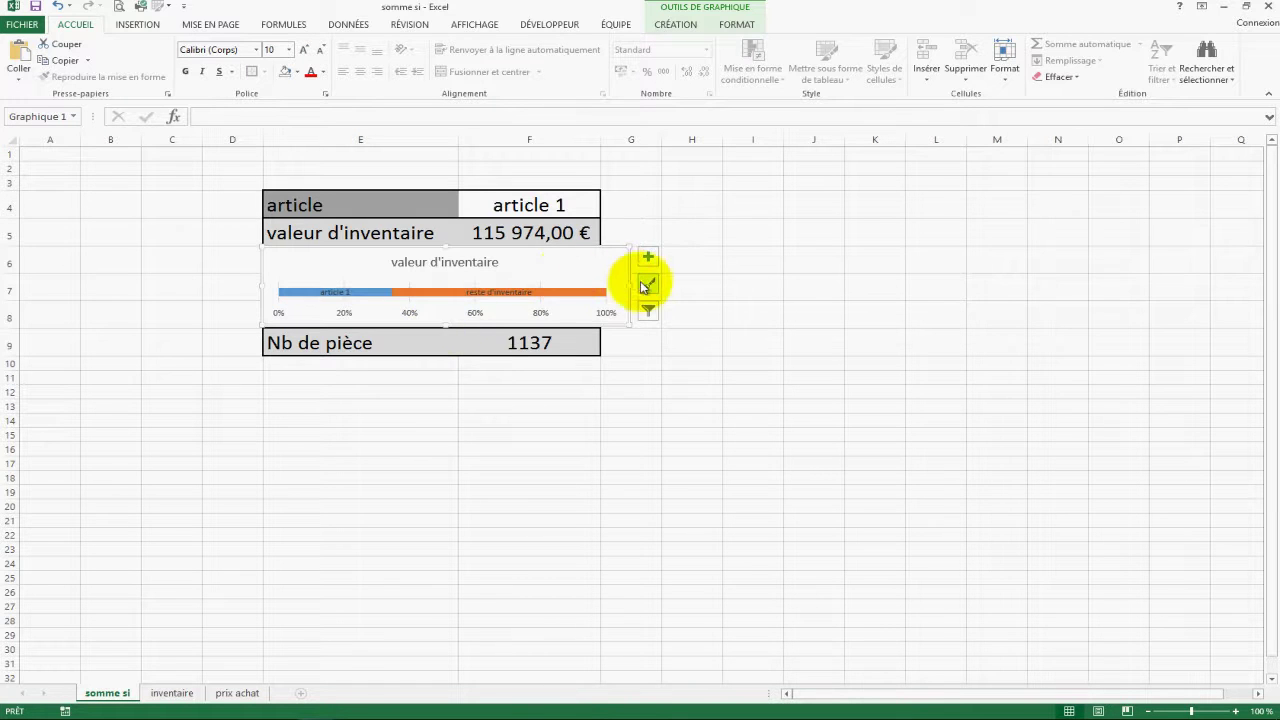
drag(631, 286, 600, 288)
click(730, 361)
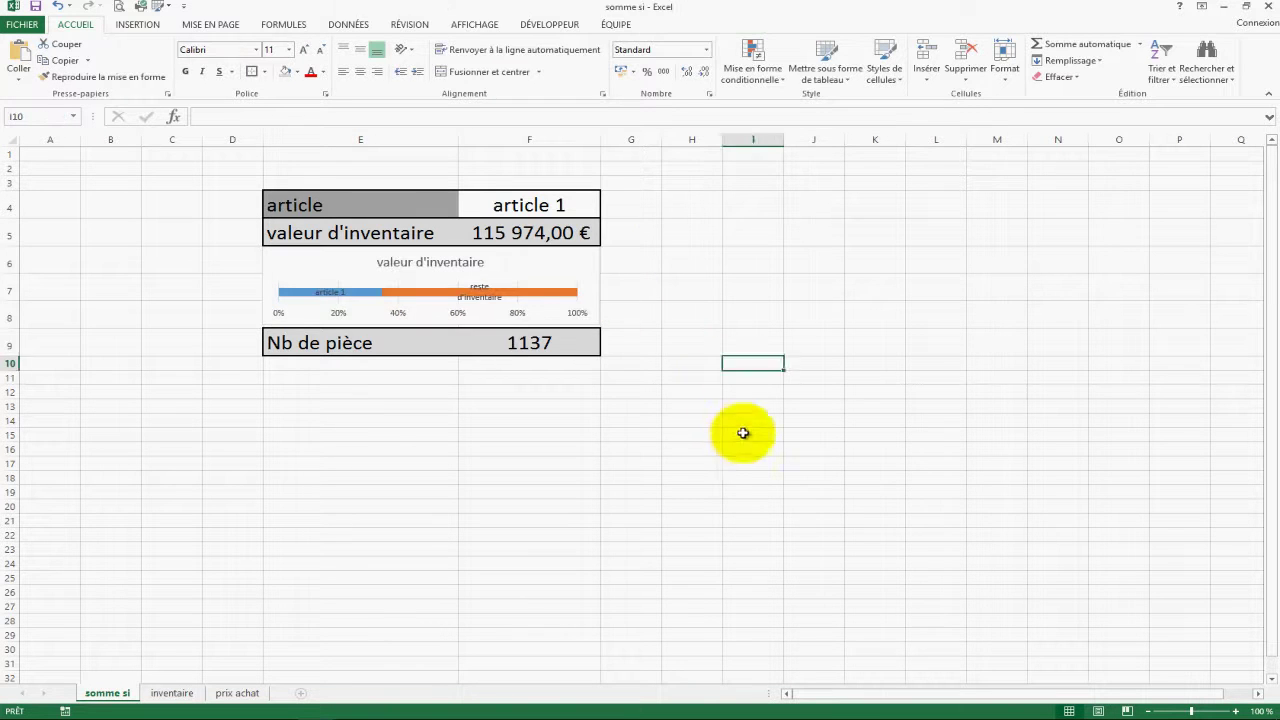
Enlarge the chart's plot area upward so the bar is thicker
click(642, 445)
click(518, 297)
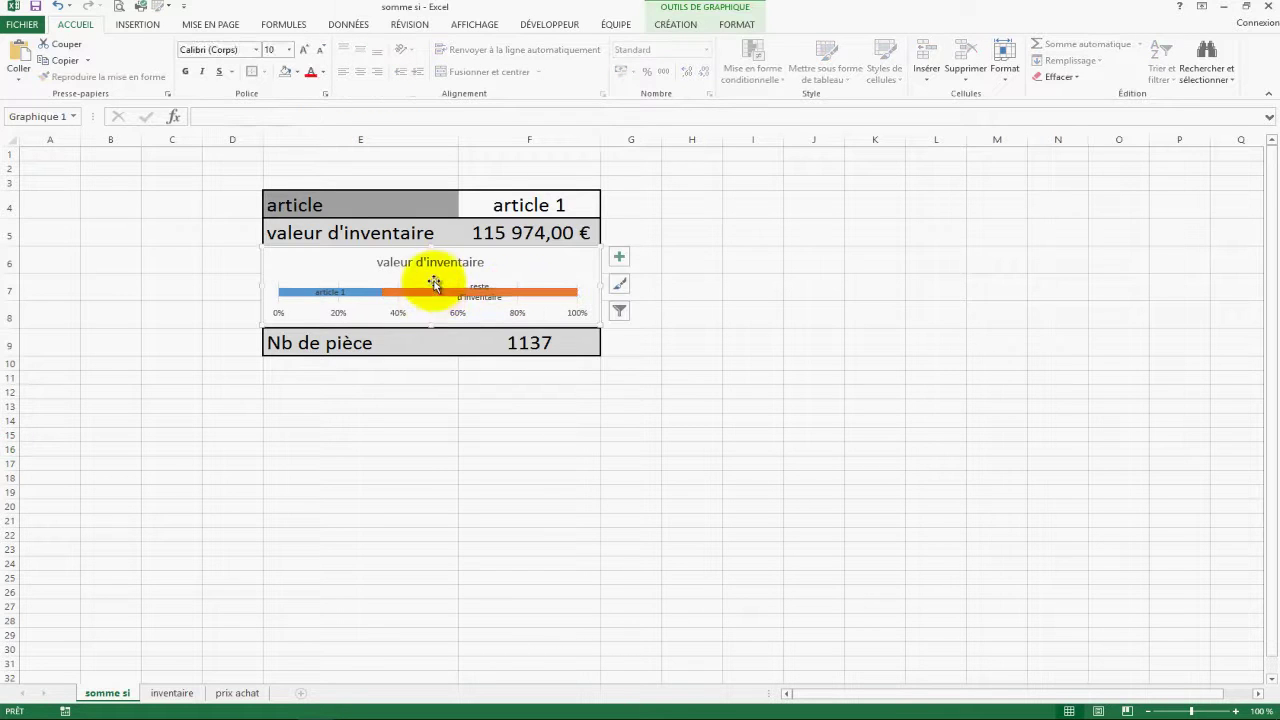
click(571, 300)
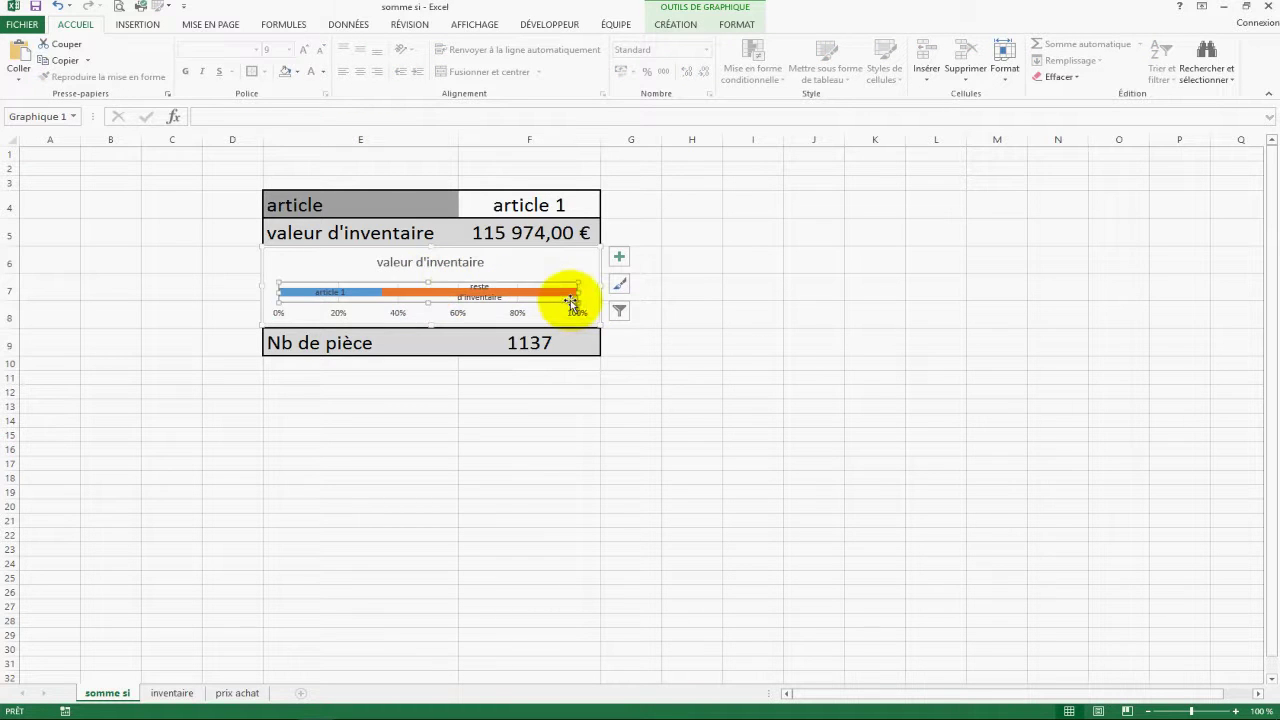
drag(426, 267, 428, 253)
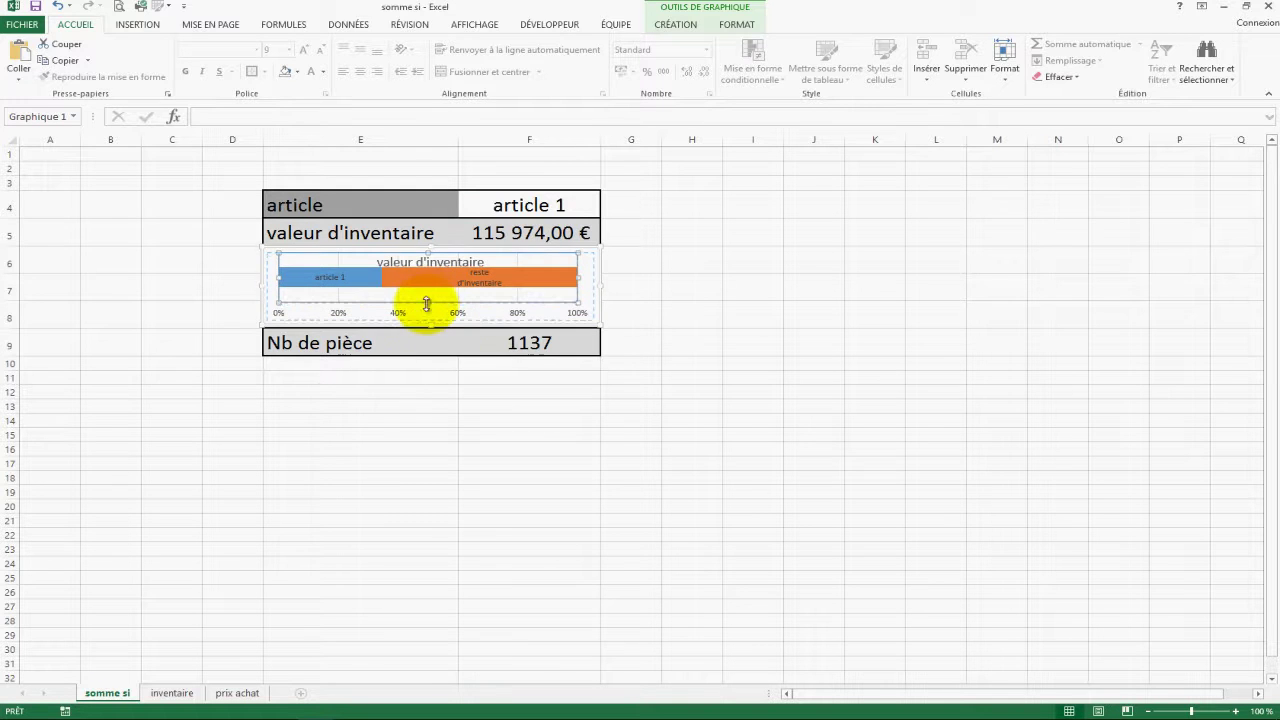
drag(425, 303, 427, 303)
Make row 8 taller and stretch the chart down to the Nb de pièce row
drag(19, 326, 15, 372)
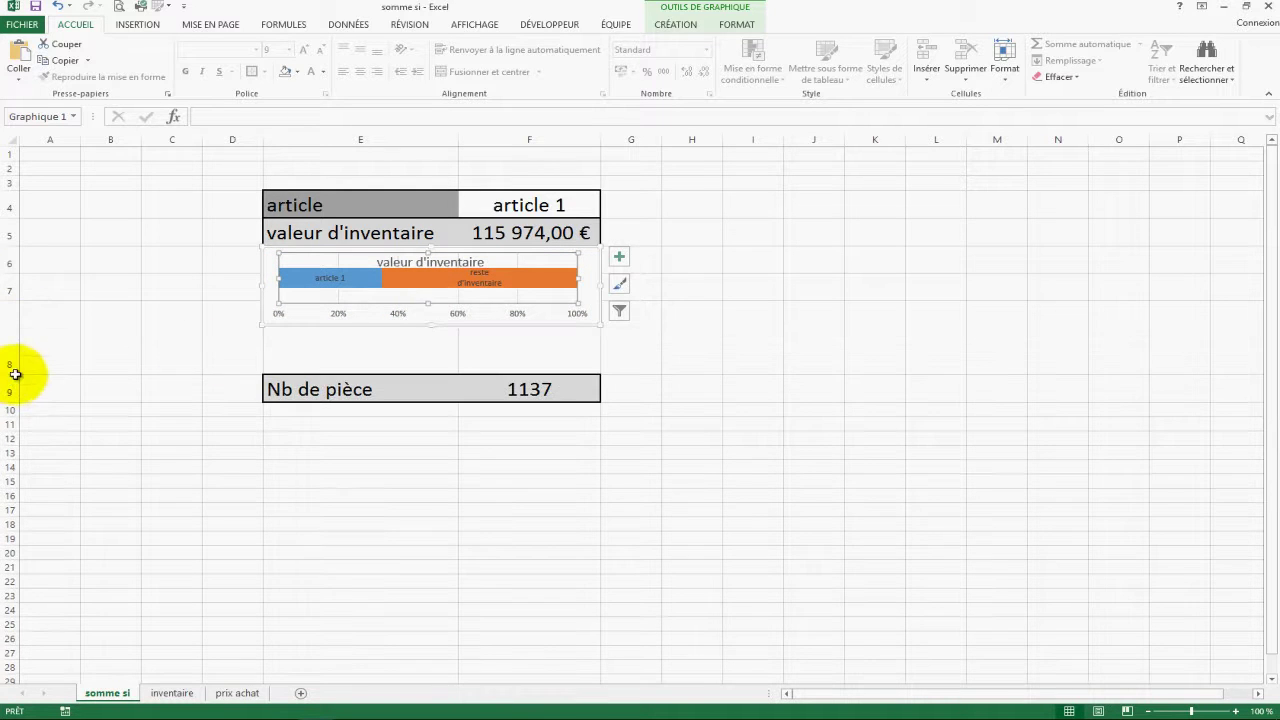
drag(427, 327, 423, 362)
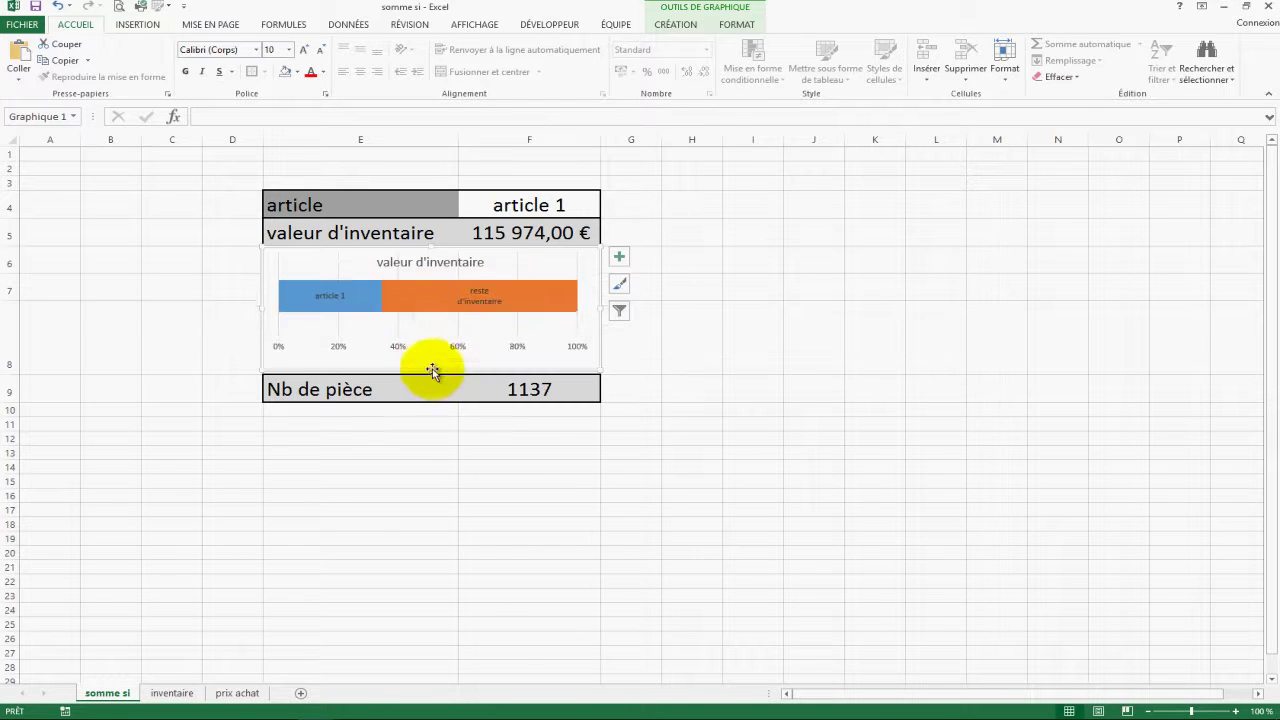
Extend the plot area up and down so it fills more of the taller chart
click(429, 302)
click(428, 321)
drag(428, 335, 428, 357)
drag(429, 254, 429, 245)
click(800, 323)
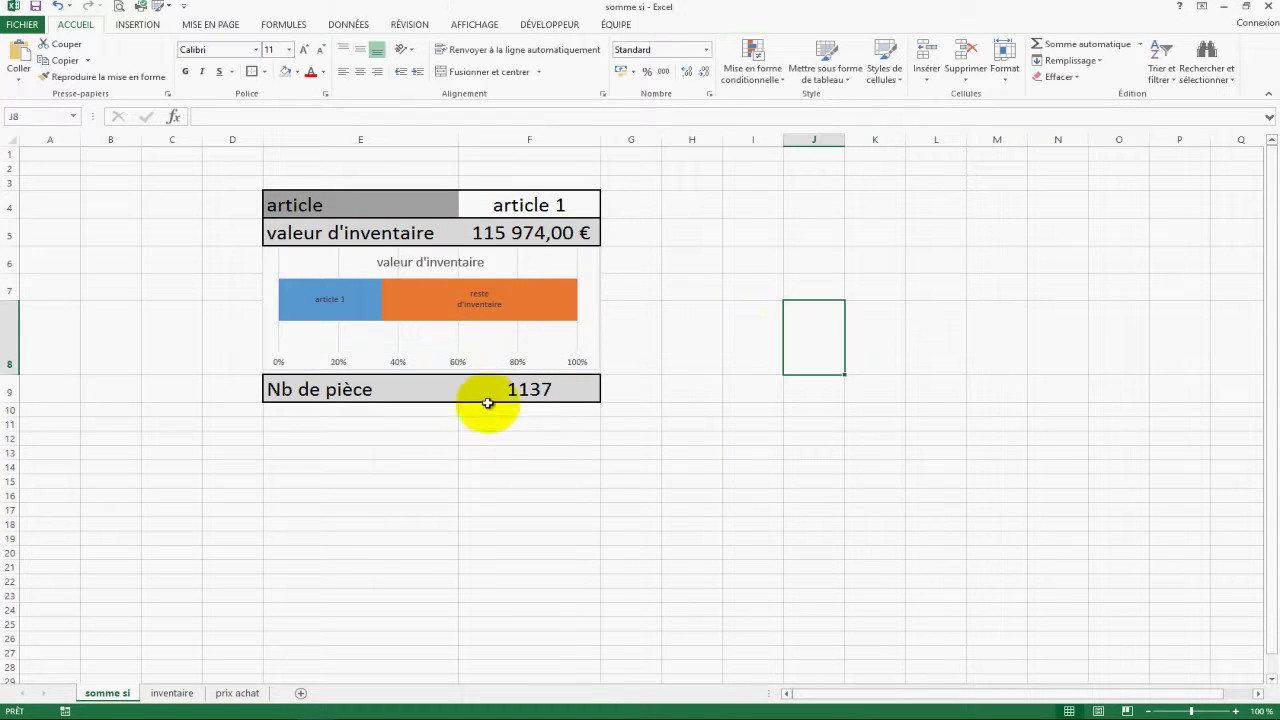
click(349, 424)
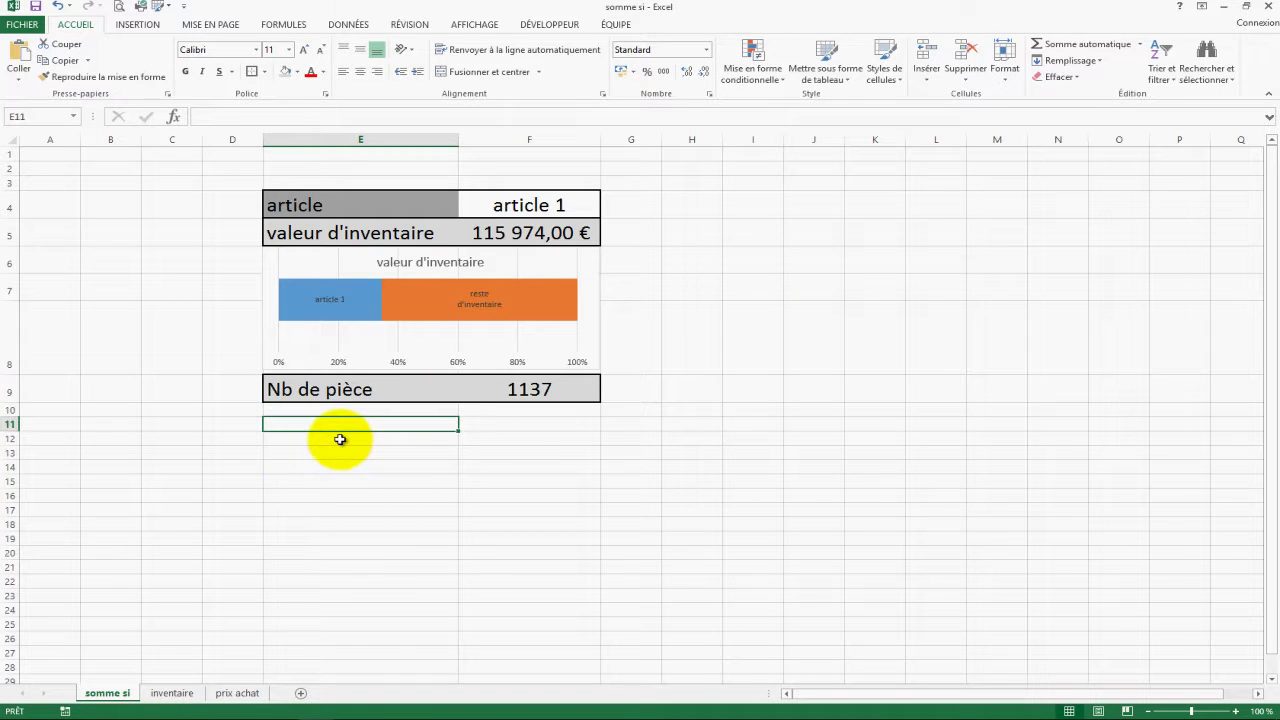
Enter in cell E11 the total of the inventory table's nombre column minus F9: =somme(Tableau2[nombre])-'somme si'!F9
text(=somme()
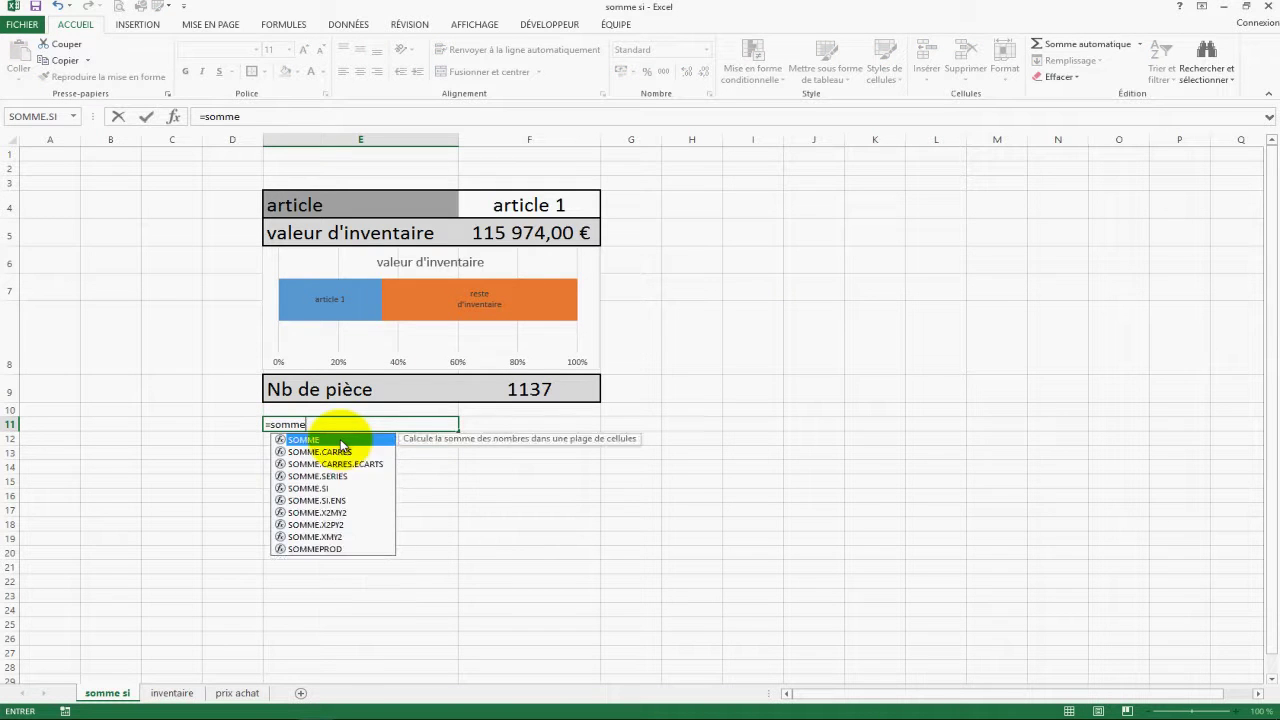
click(166, 697)
drag(309, 168, 309, 592)
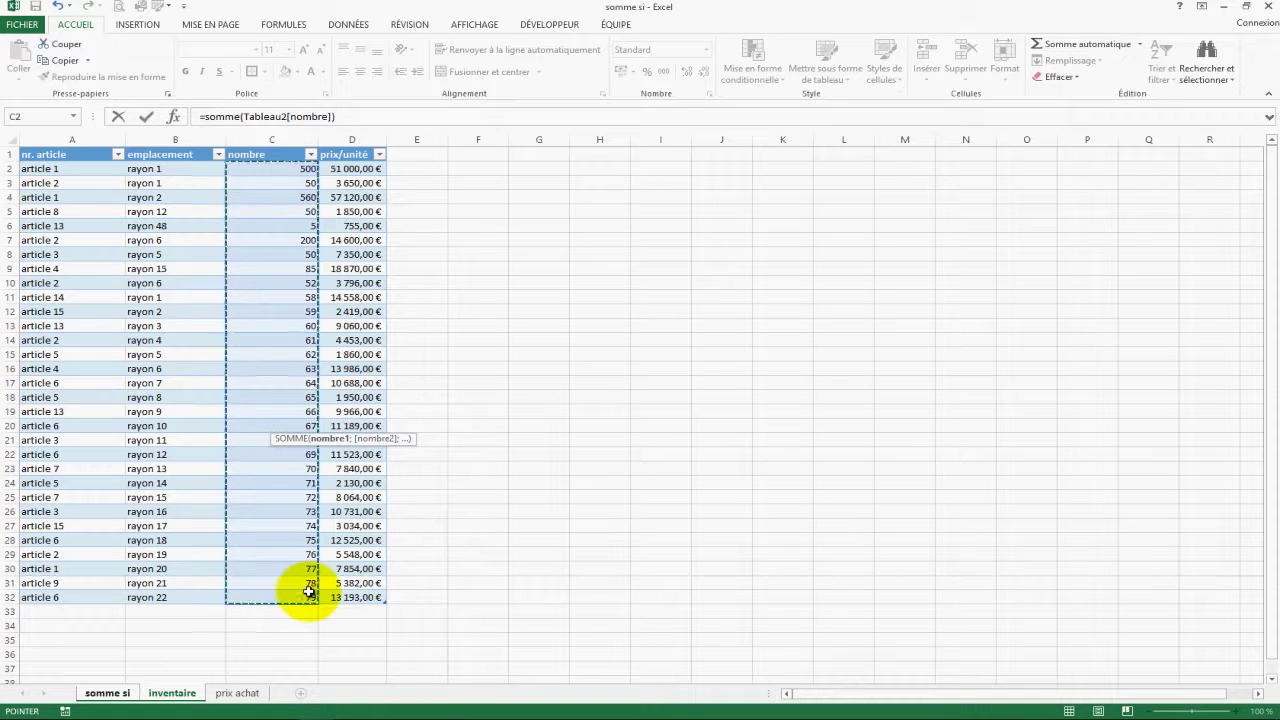
text())
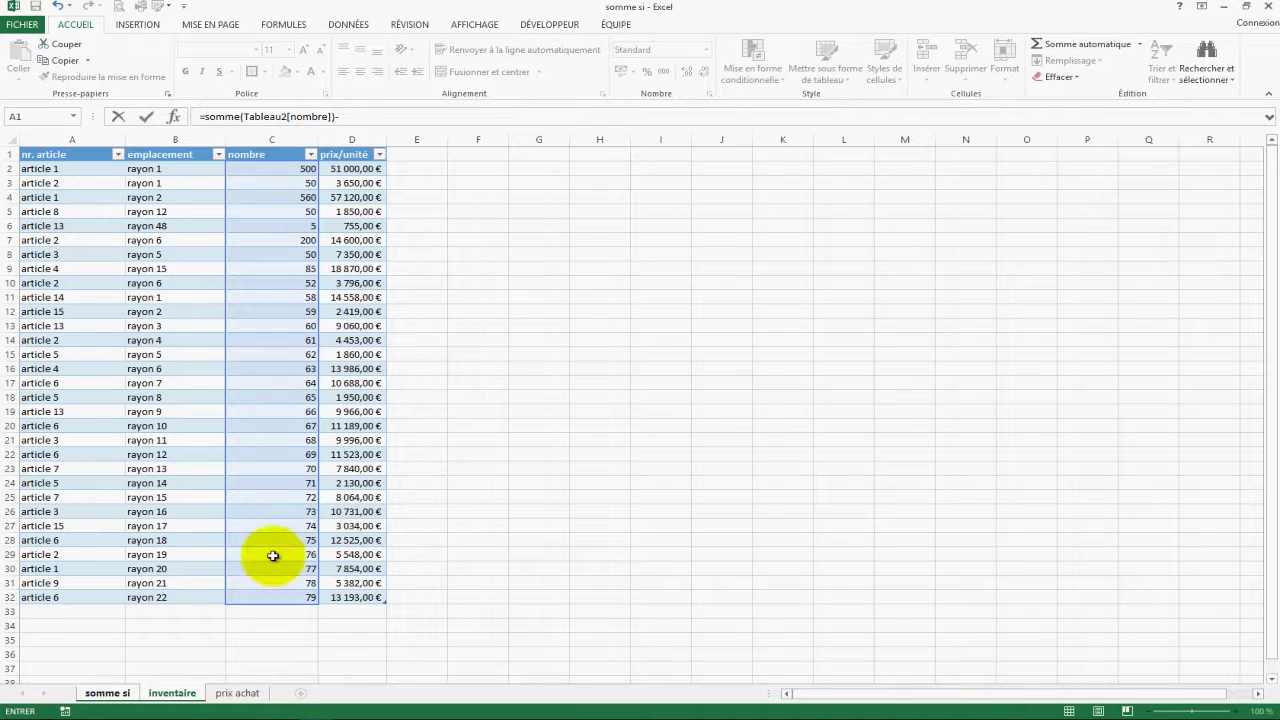
text(-)
click(133, 695)
click(540, 388)
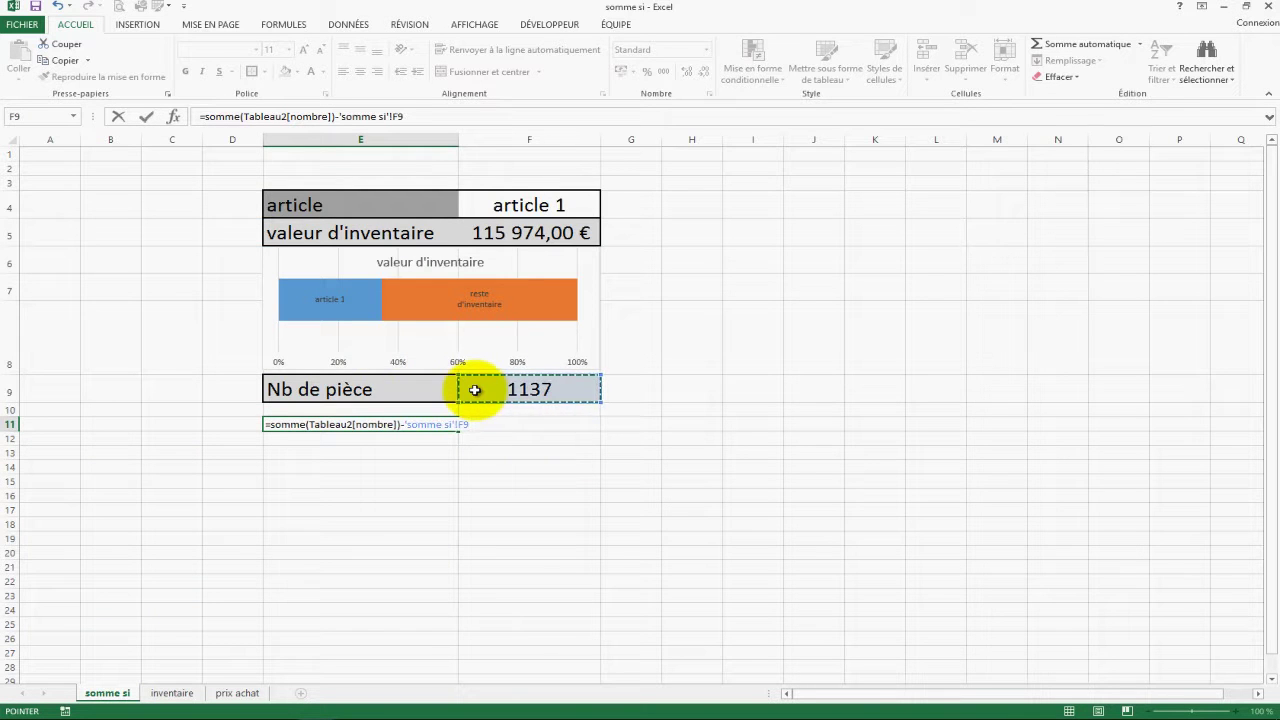
key(Return)
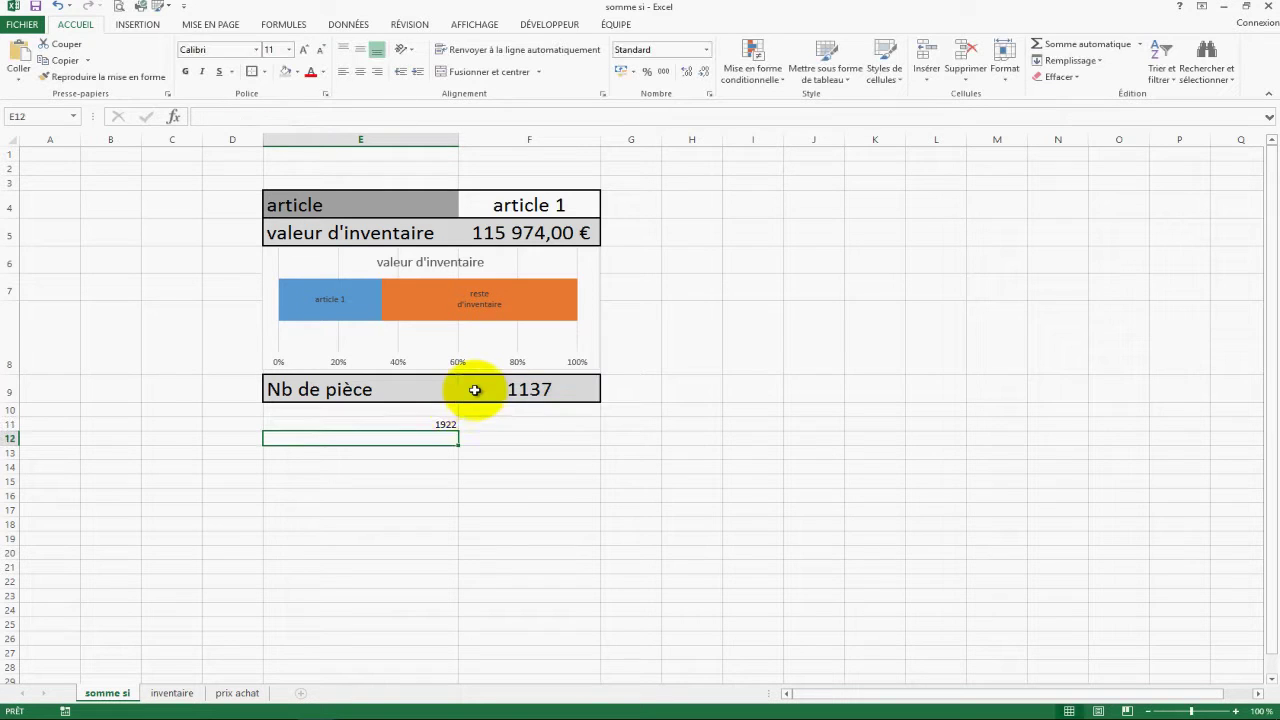
click(524, 441)
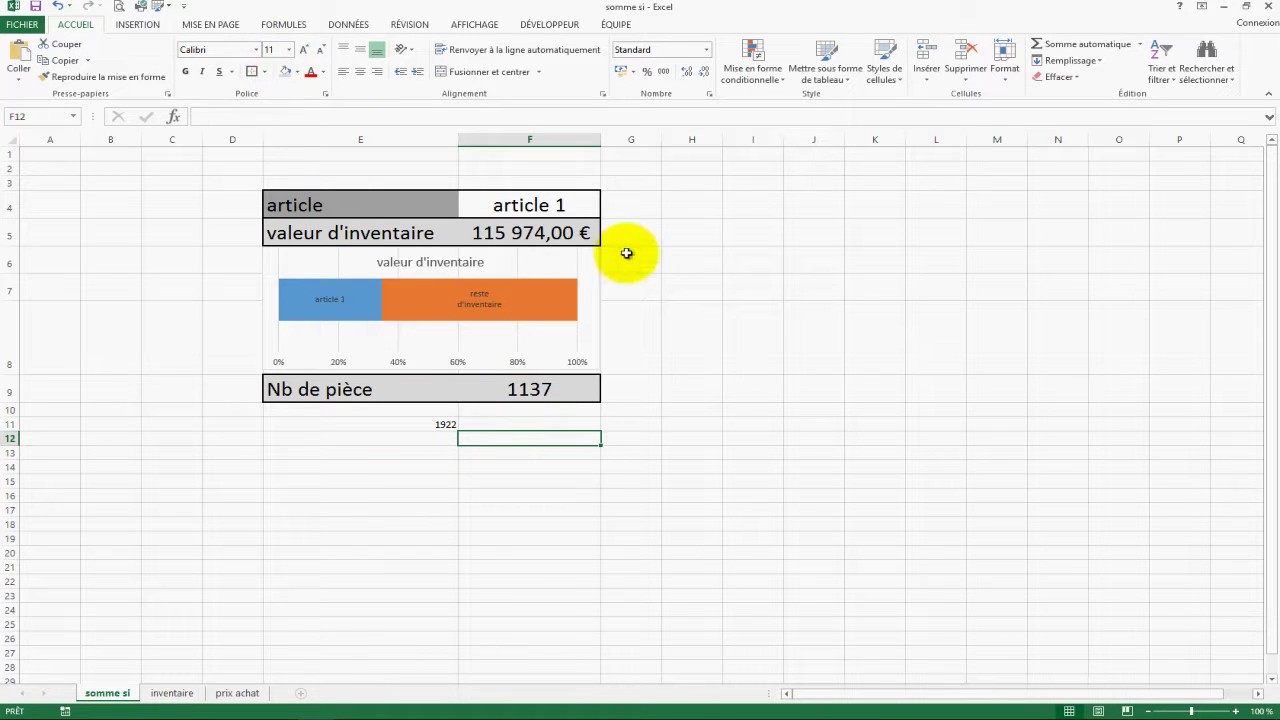
Copy the valeur d'inventaire chart and paste the duplicate below the table at cell E15
click(582, 265)
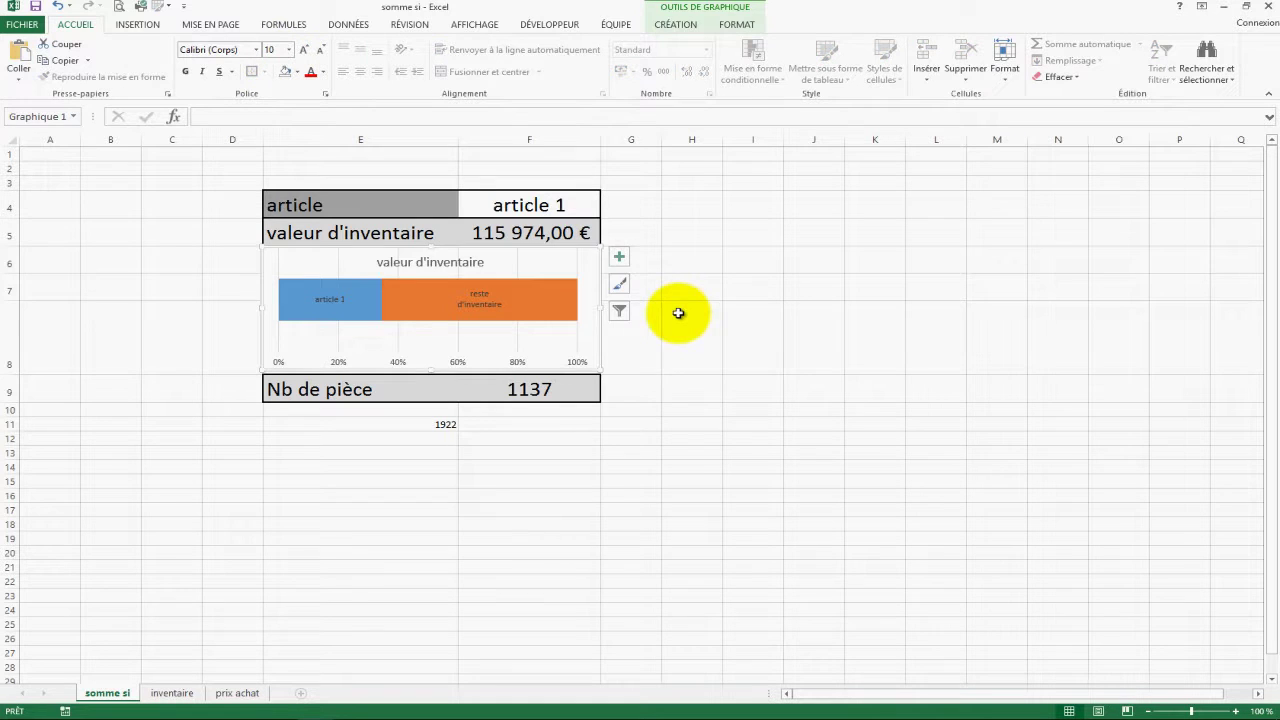
click(444, 470)
click(300, 438)
ctrl+click(322, 482)
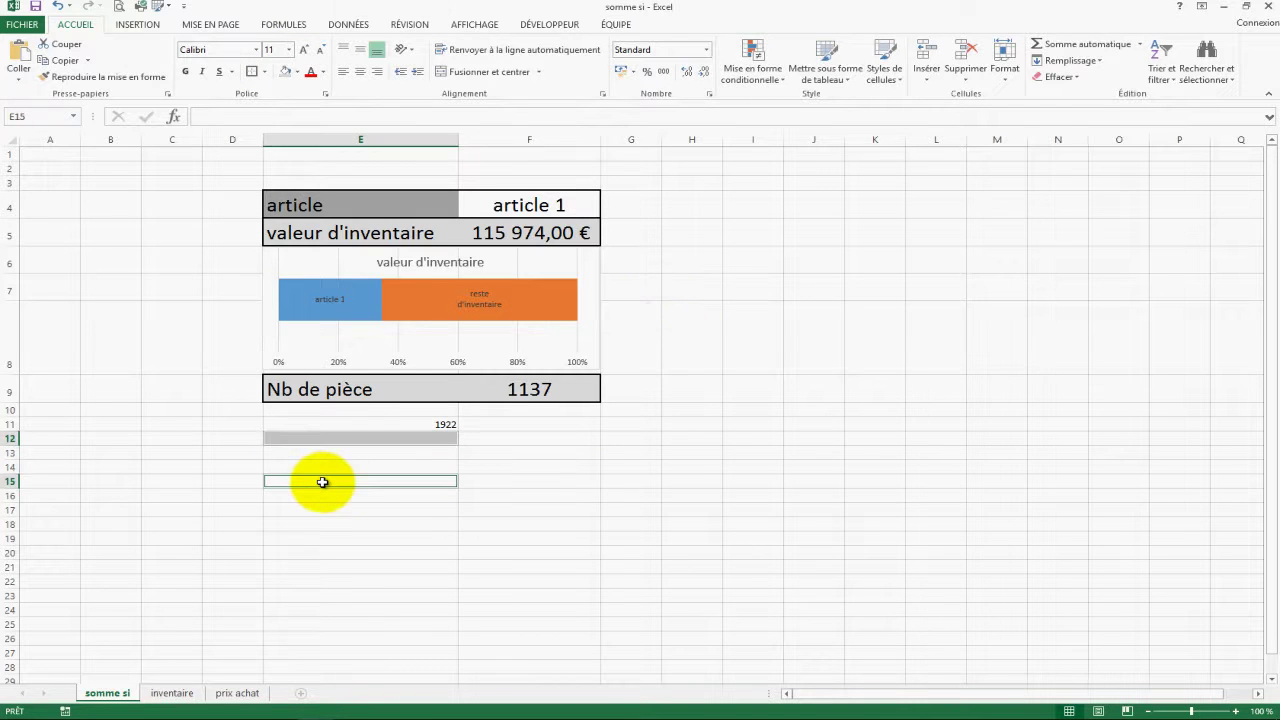
key(ctrl+v)
click(810, 425)
In the duplicated chart's data source, set the article 1 series values to cell F9 of somme si
click(537, 486)
click(676, 24)
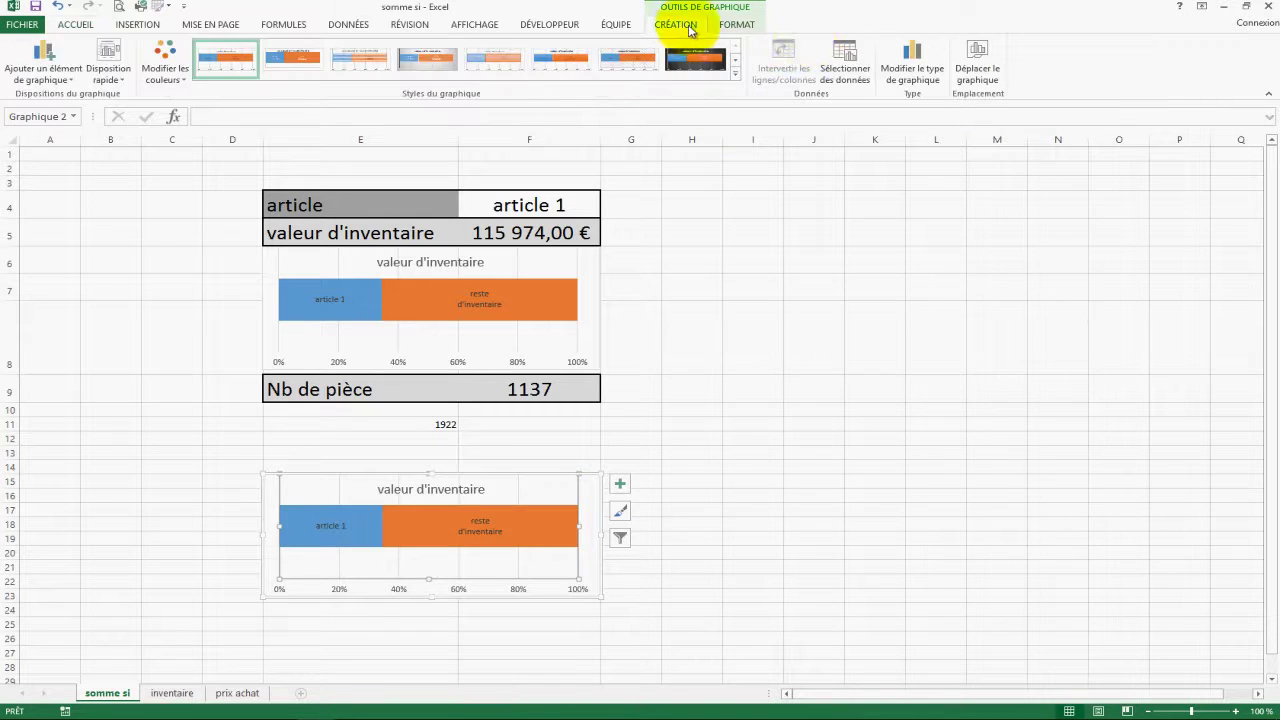
click(847, 62)
click(762, 312)
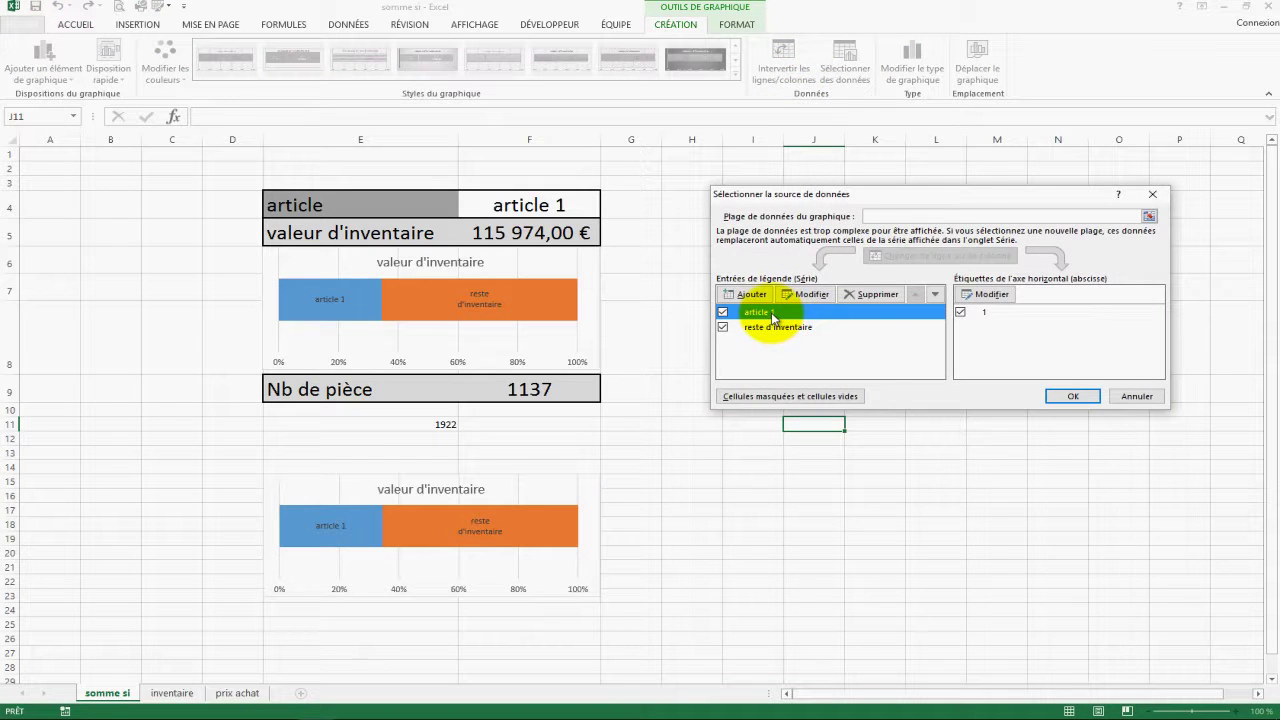
click(812, 294)
click(958, 318)
click(527, 391)
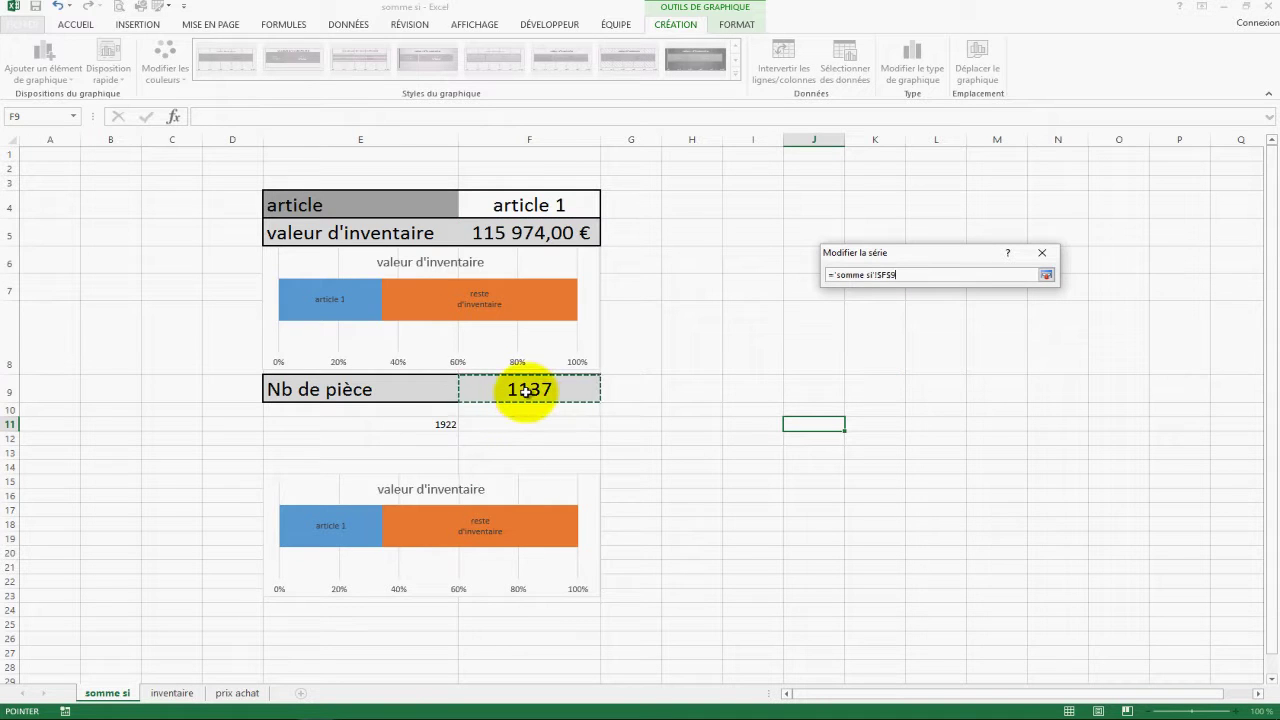
key(Return)
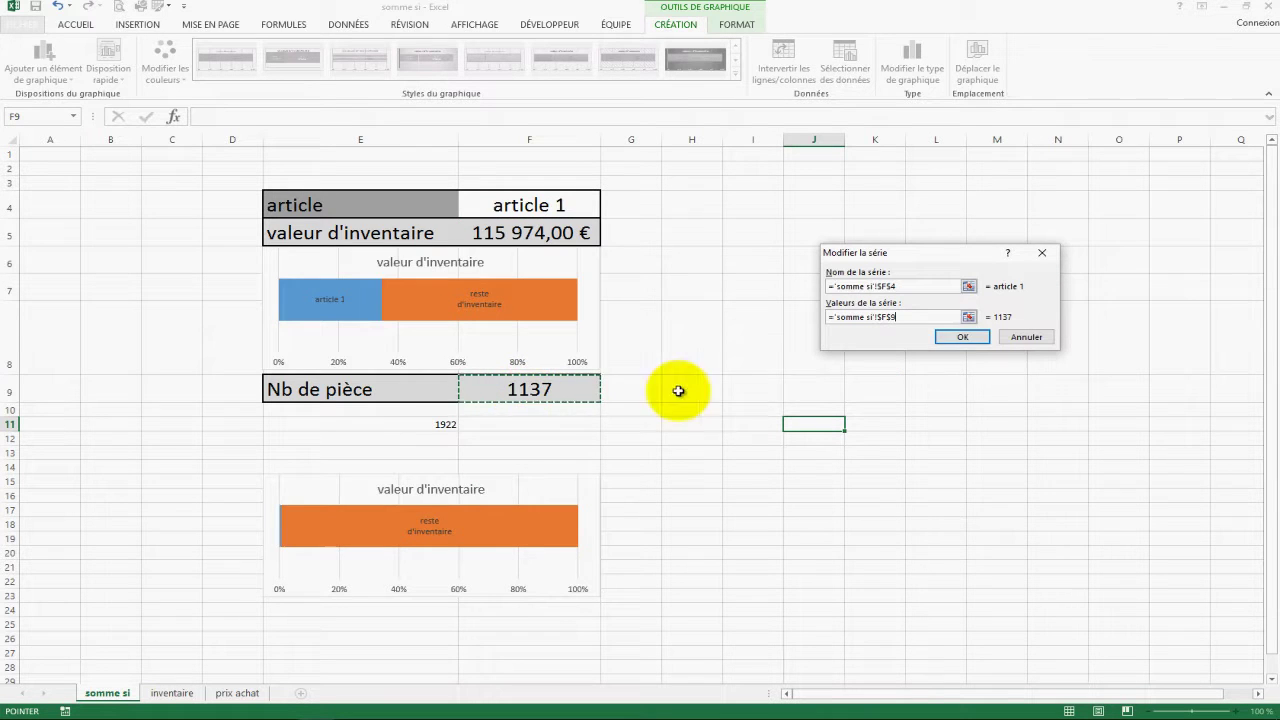
click(962, 337)
Set the duplicated chart's reste d'inventaire series values to cell E11 and apply the new data source
click(772, 334)
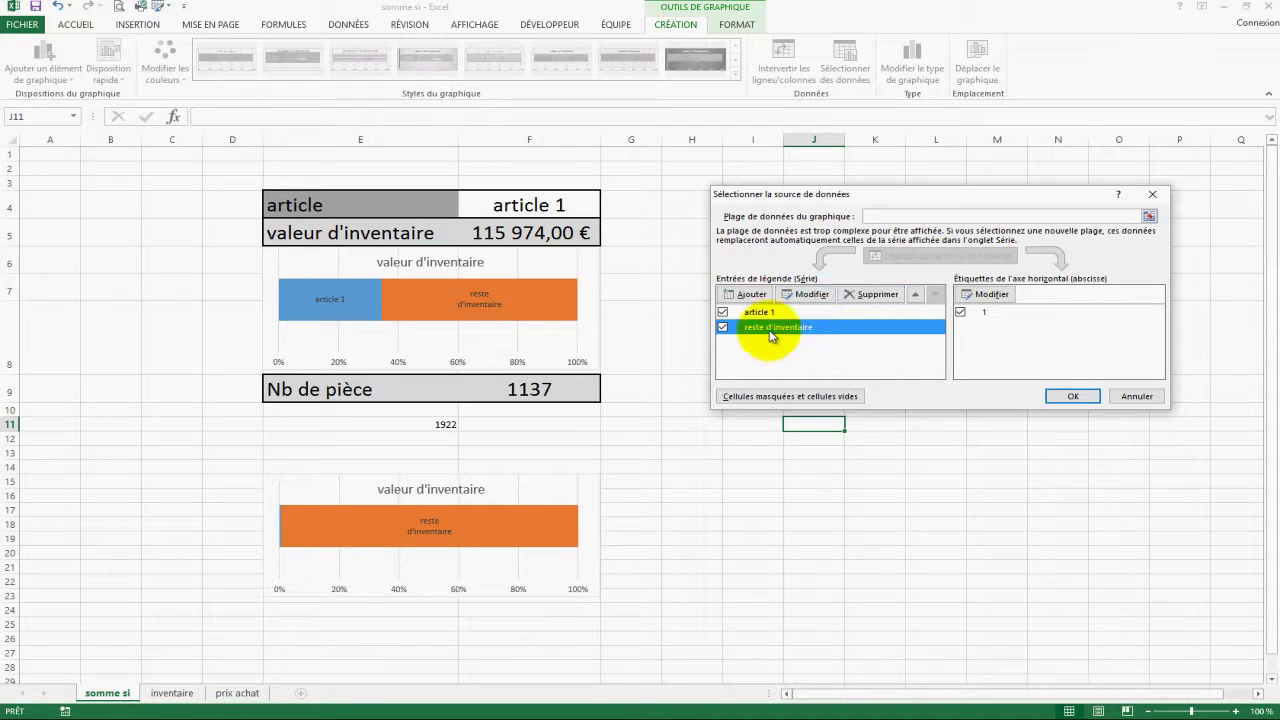
click(811, 294)
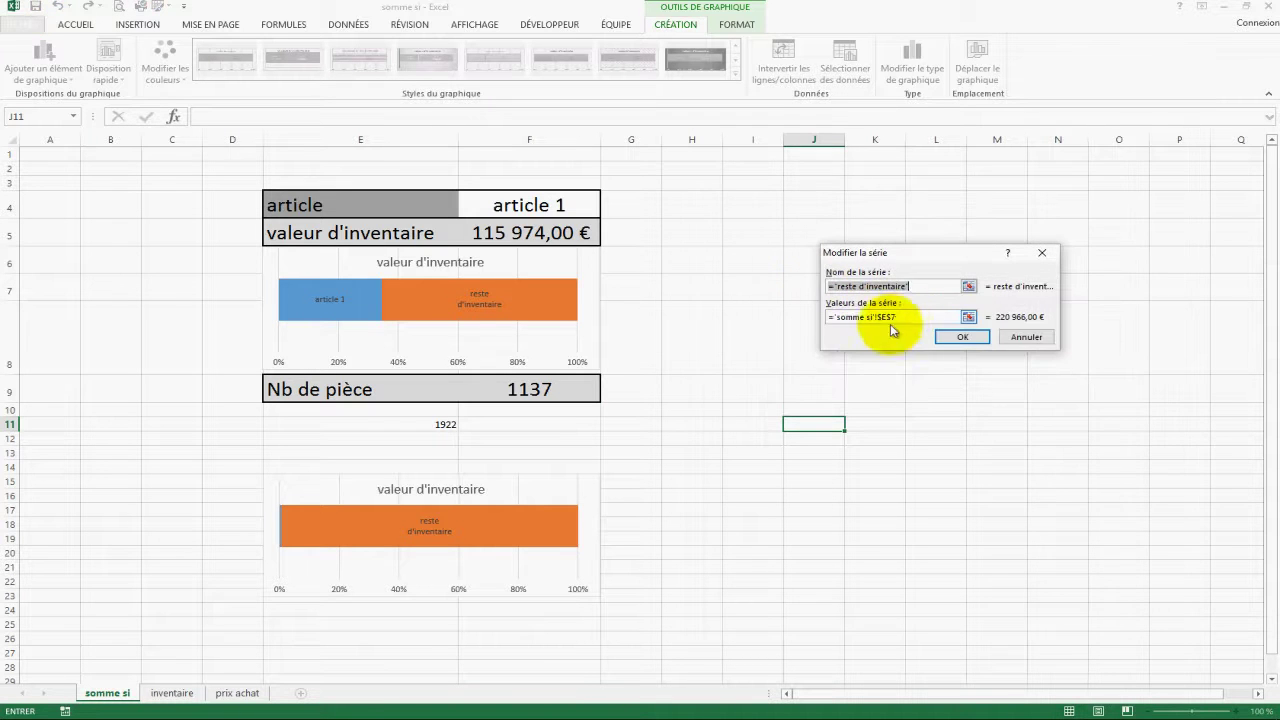
click(968, 317)
key(Return)
key(Return)
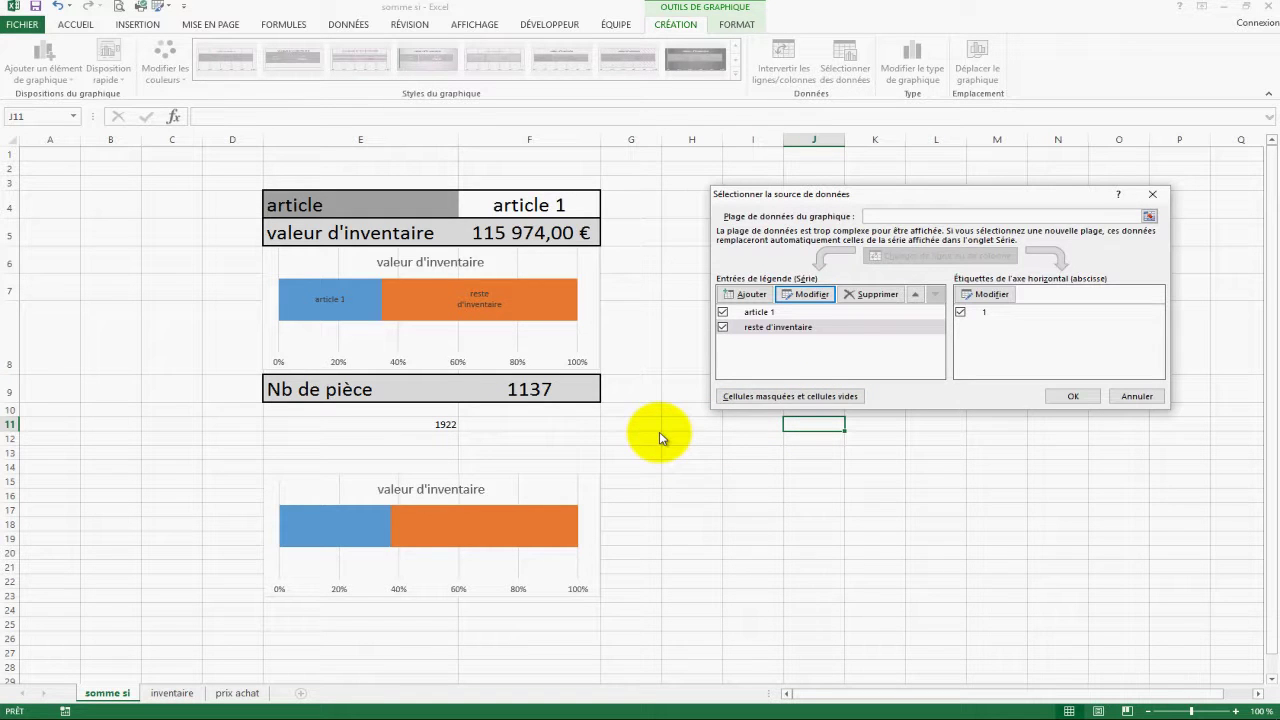
click(1068, 396)
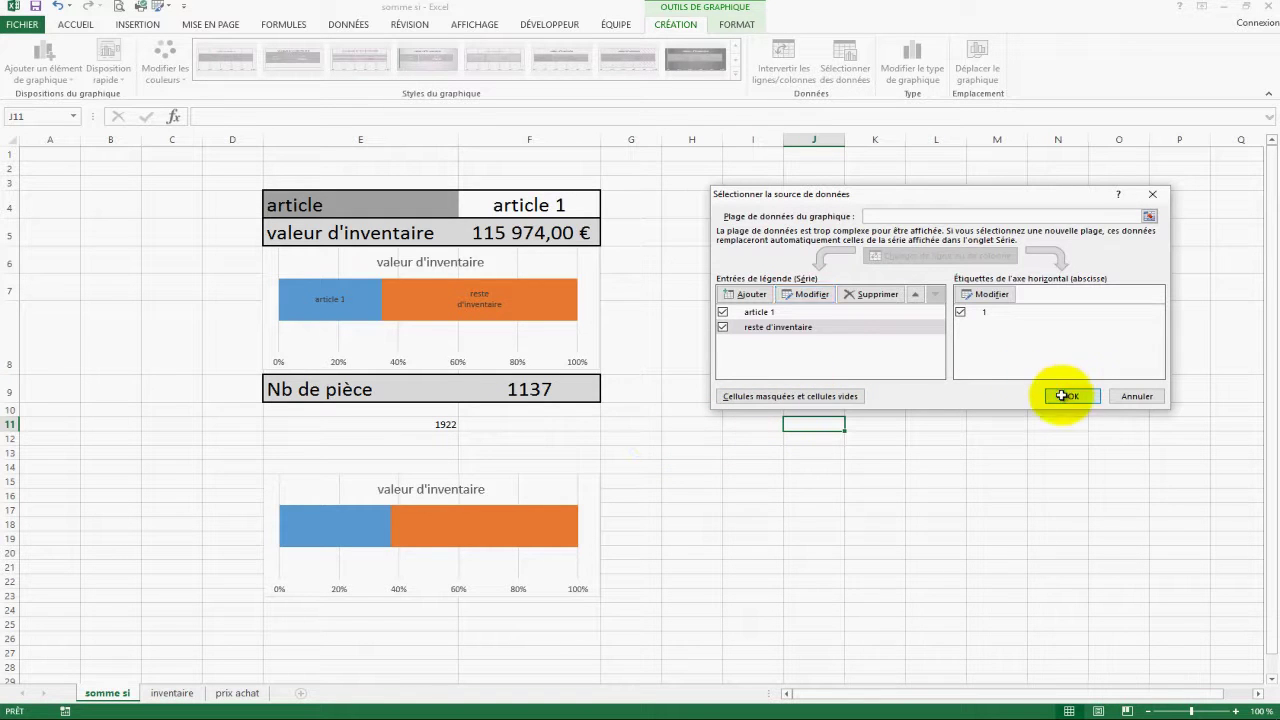
Retitle the duplicated chart "nombre dans l'inventaire"
click(414, 489)
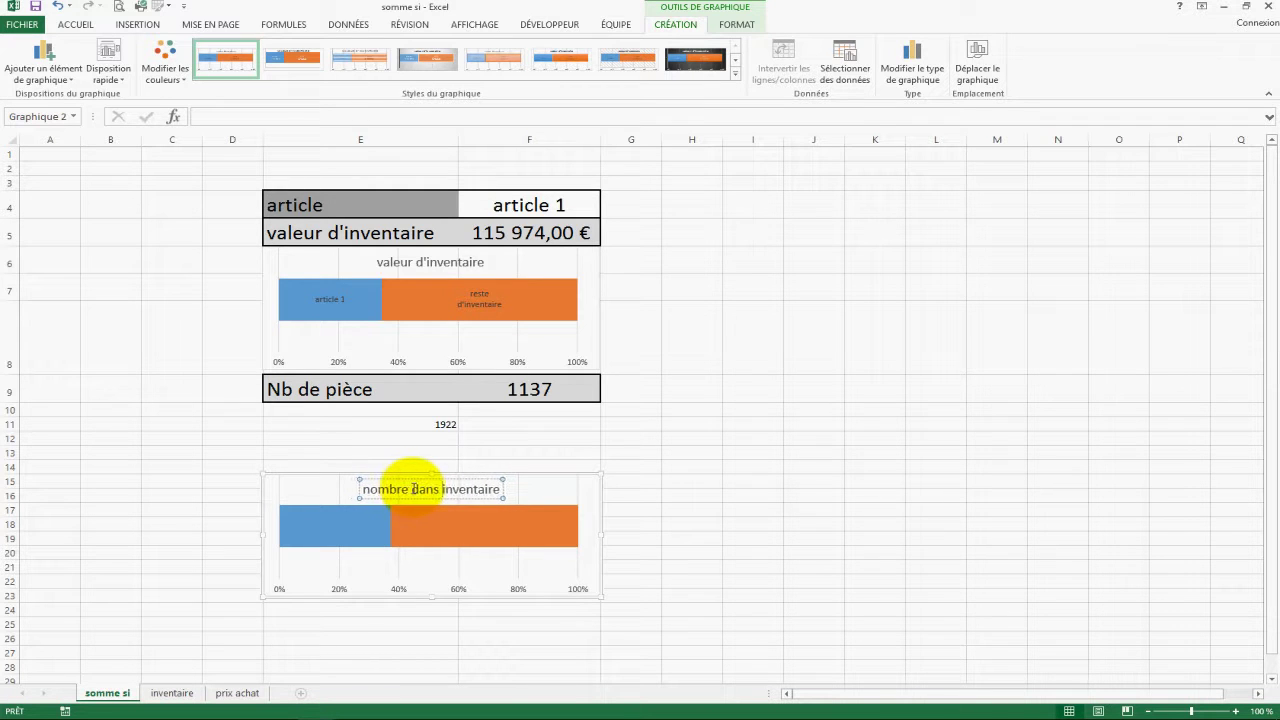
click(800, 482)
click(591, 486)
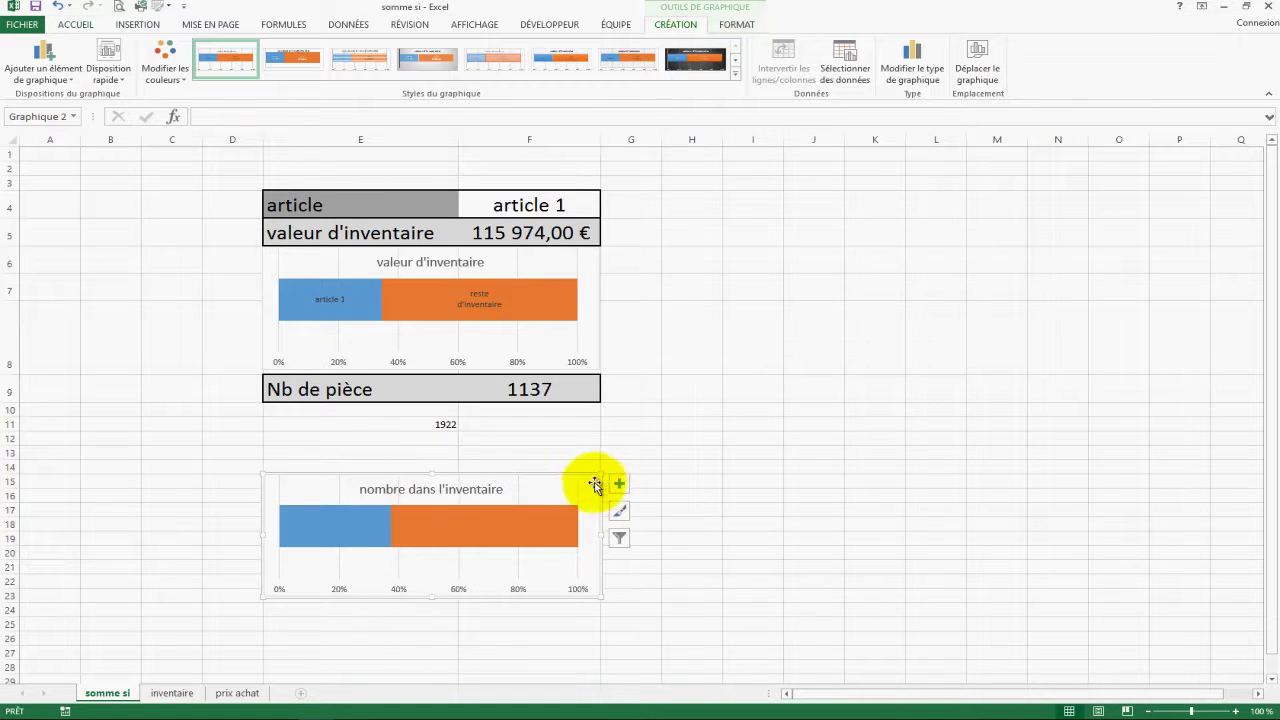
Move the nombre dans l'inventaire chart up so it starts at row 12, directly below cell E11
drag(585, 477, 589, 434)
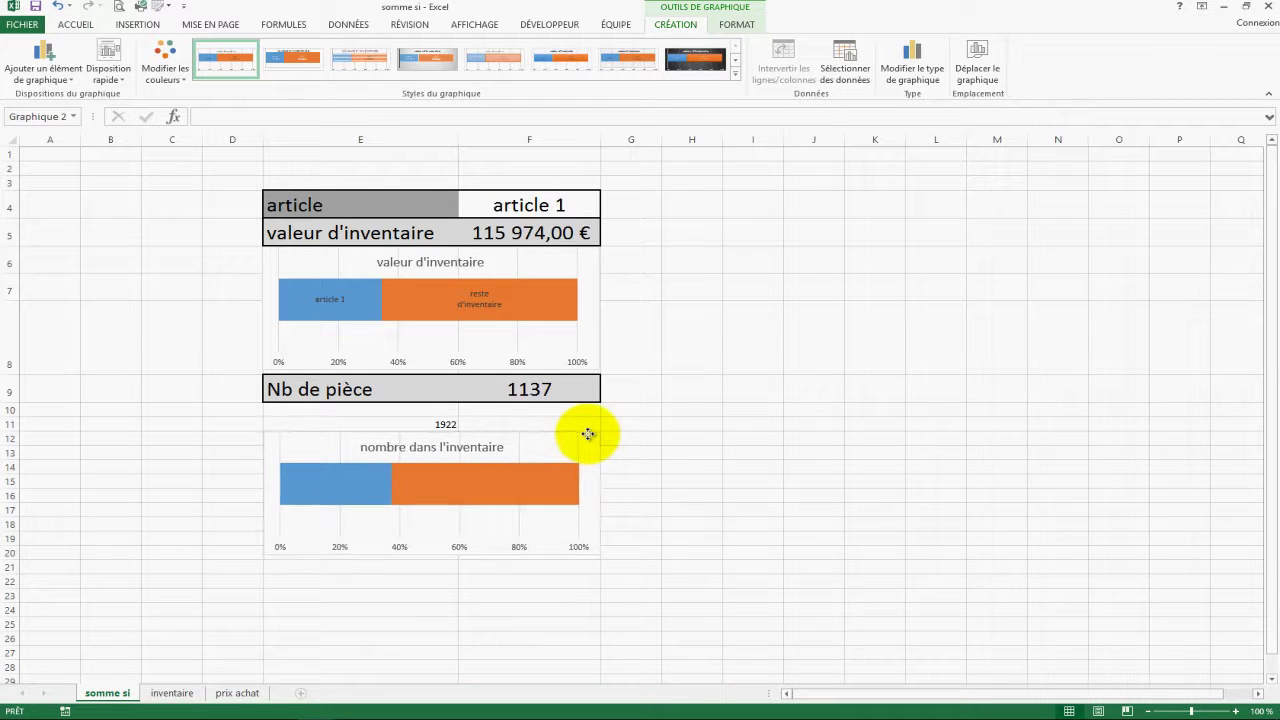
click(705, 510)
click(818, 409)
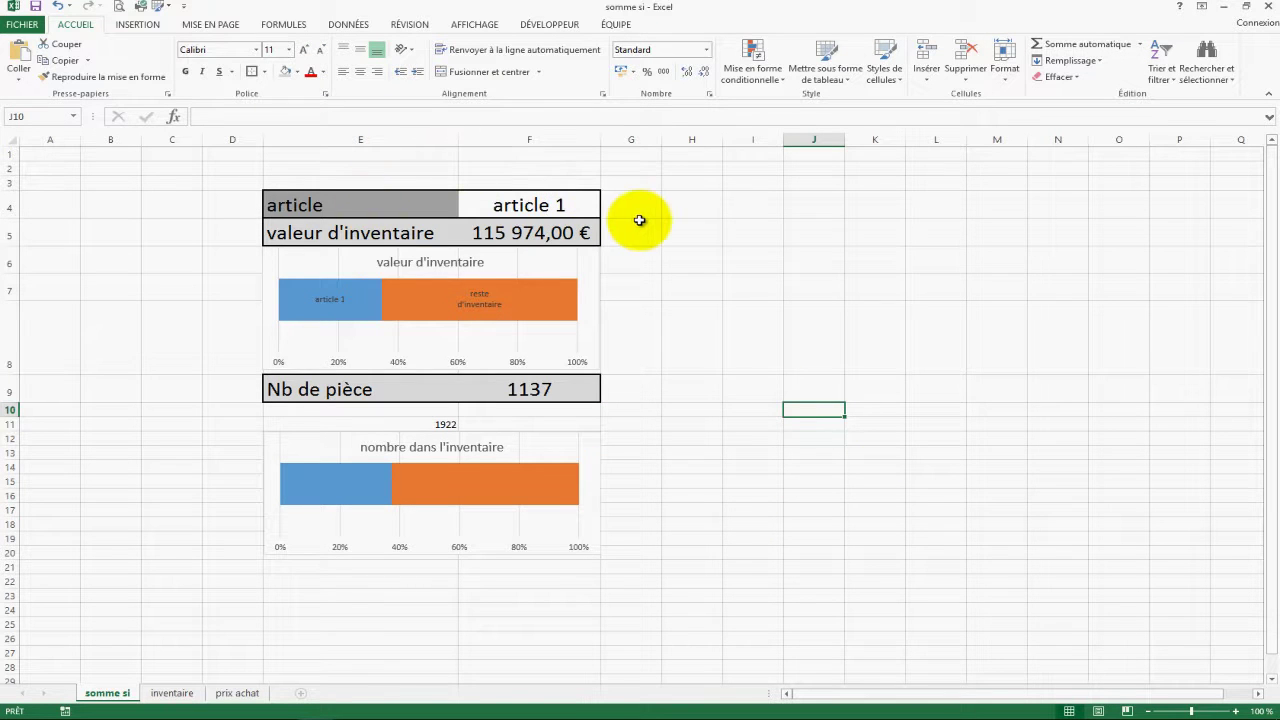
click(810, 276)
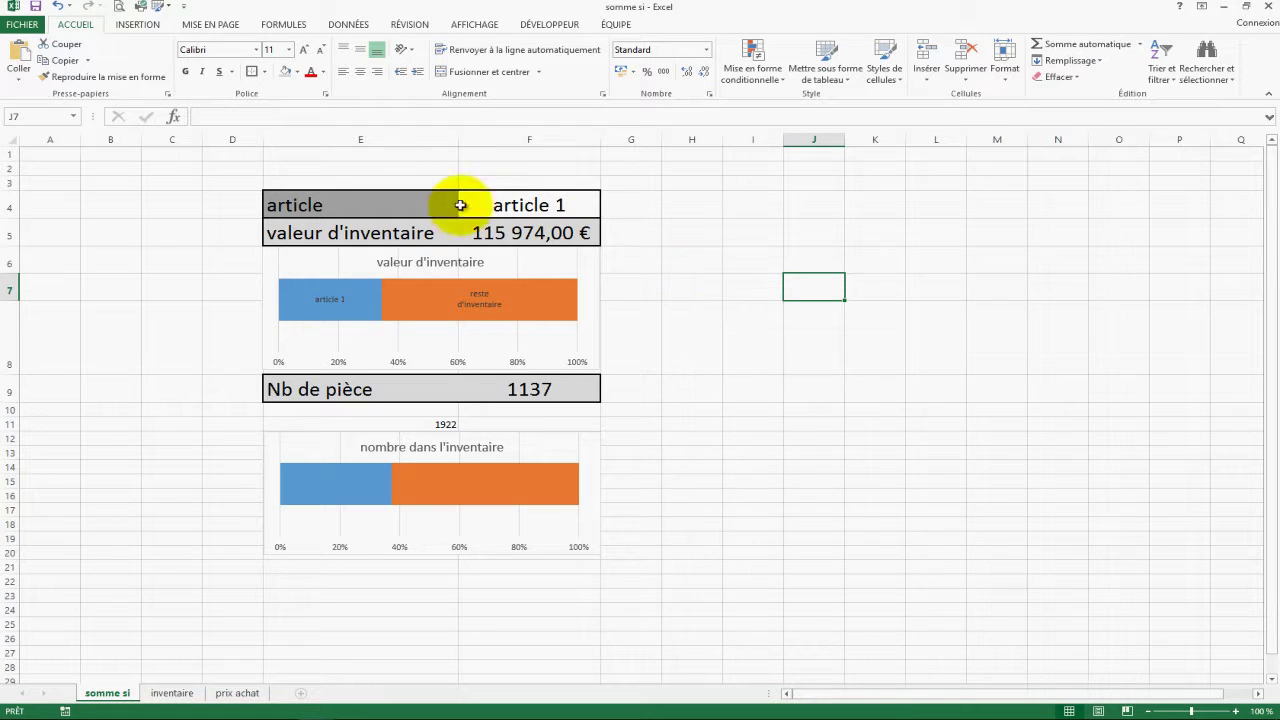
Widen column E to nearly twice its width so the summary table and both charts stretch with it
drag(456, 134, 616, 137)
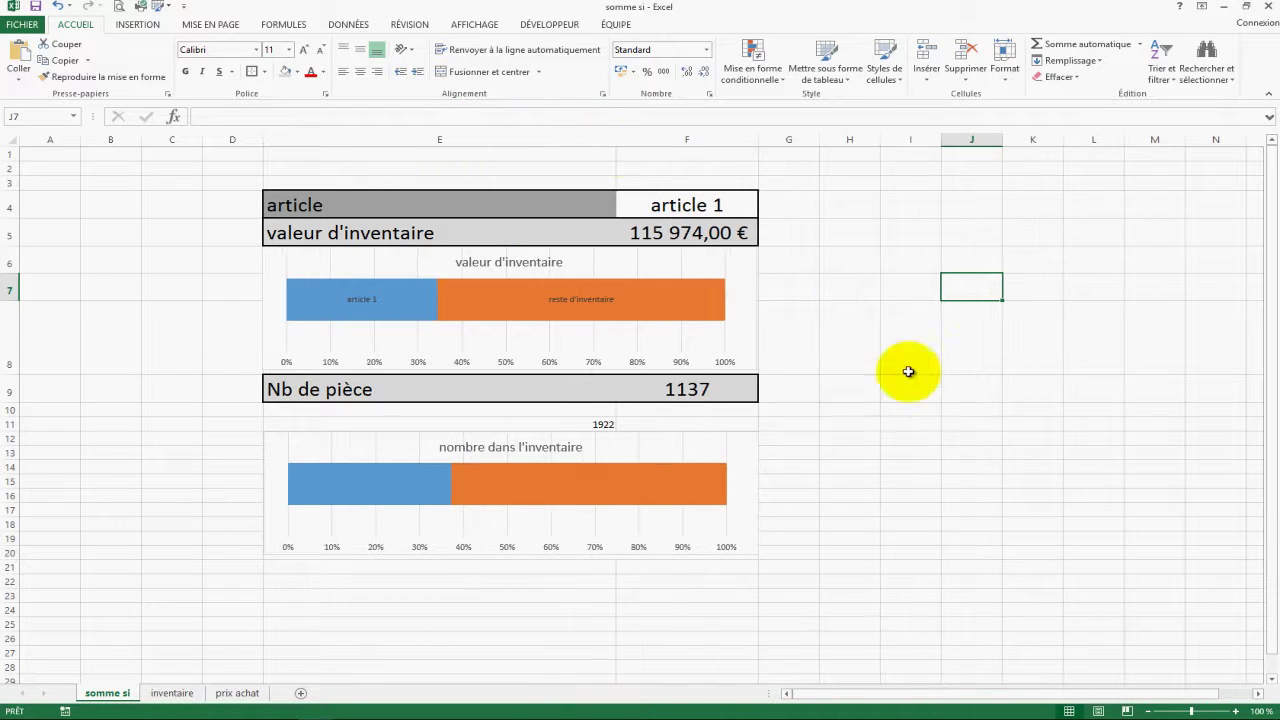
click(915, 388)
click(697, 400)
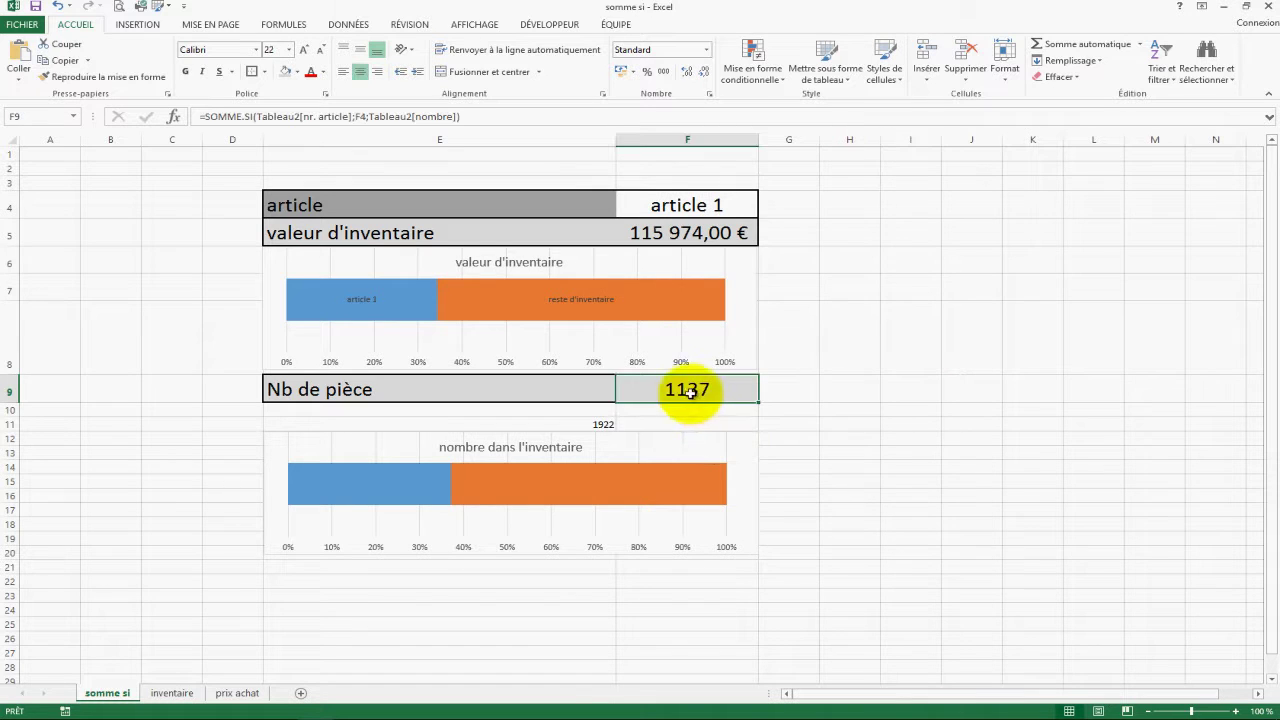
click(555, 390)
click(903, 443)
click(849, 495)
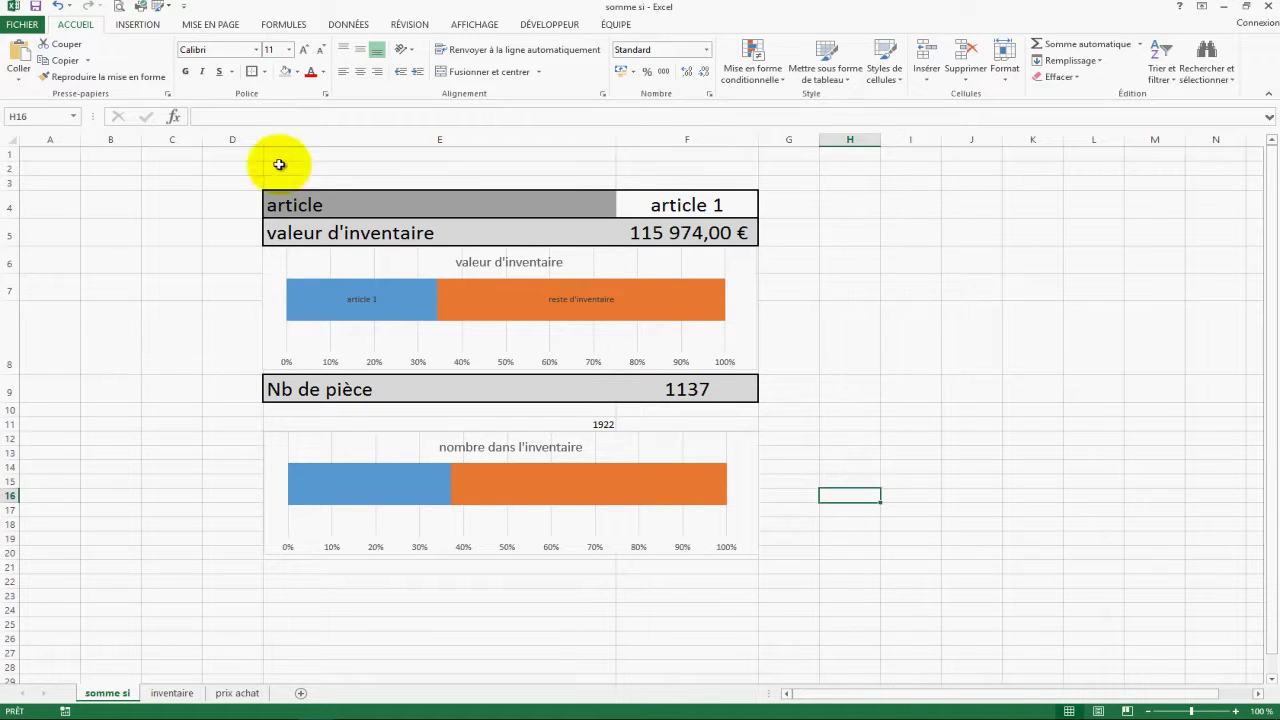
Fill columns A to D and rows 1 to 3 with white to hide their gridlines
drag(62, 141, 214, 143)
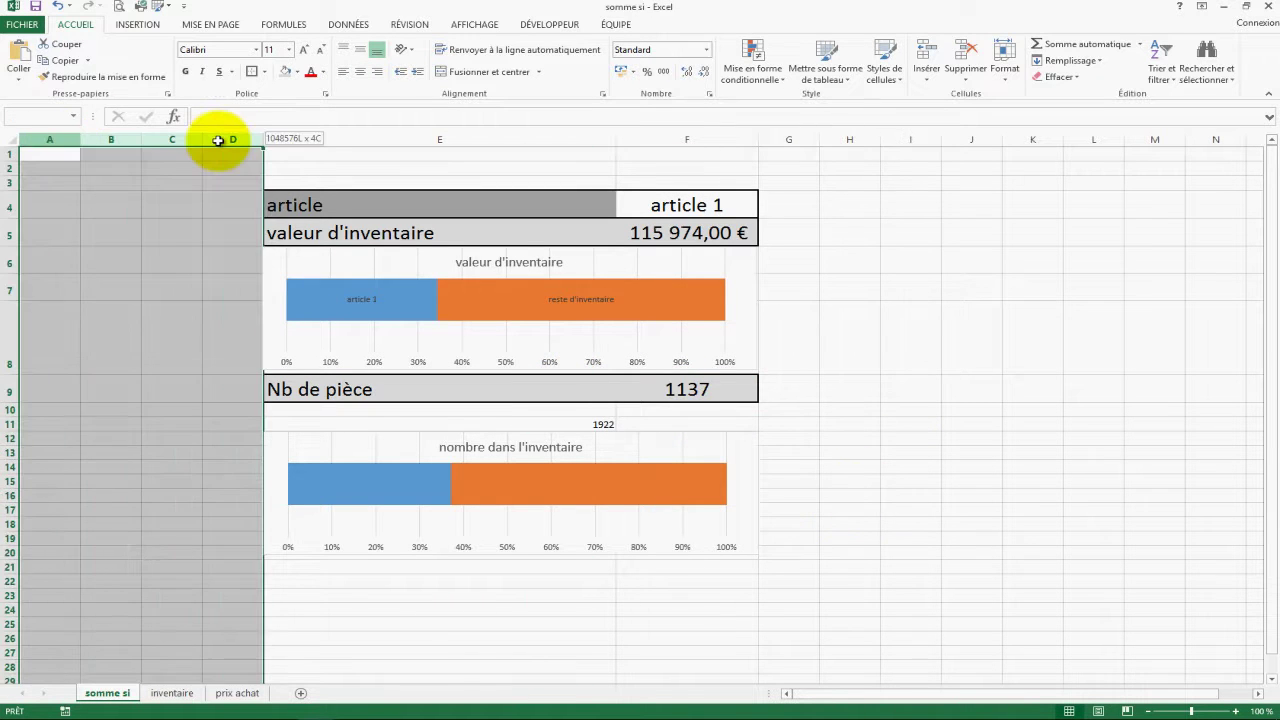
click(296, 71)
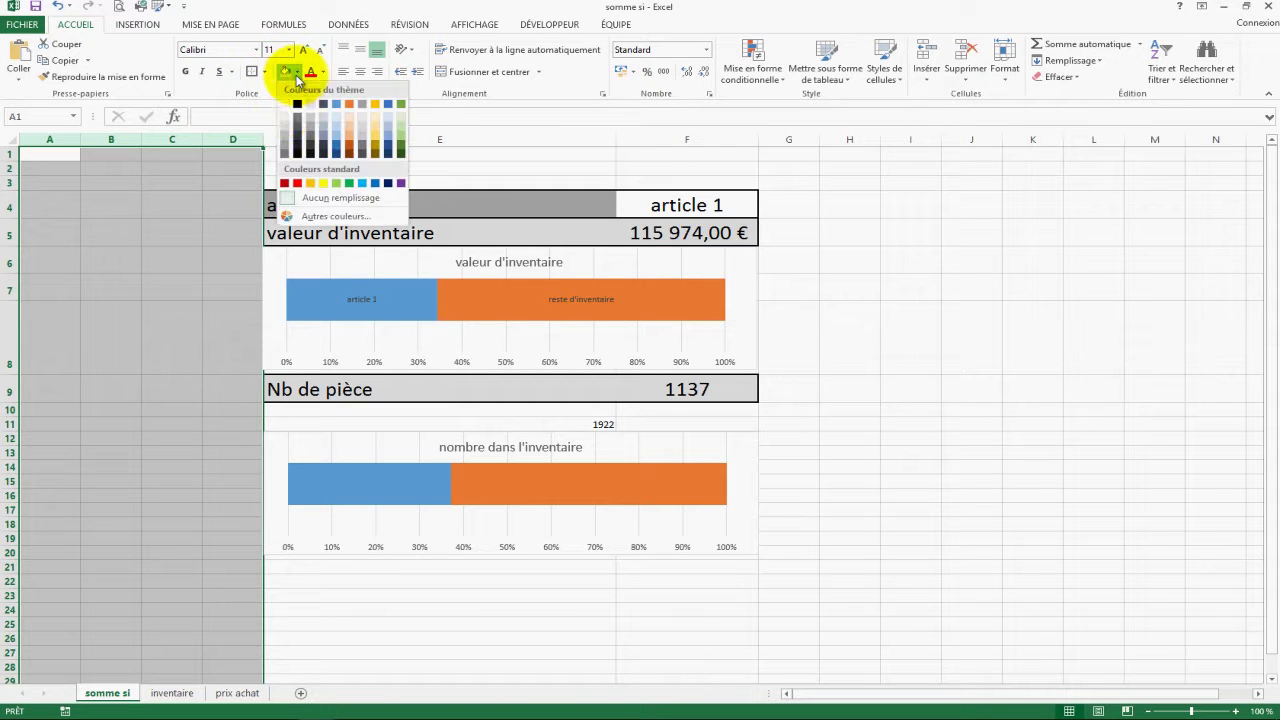
click(289, 112)
drag(12, 154, 12, 184)
click(286, 71)
Fill the columns from G onward and the rows from 21 downward with the same white
drag(788, 139, 1253, 185)
click(286, 71)
drag(10, 566, 22, 714)
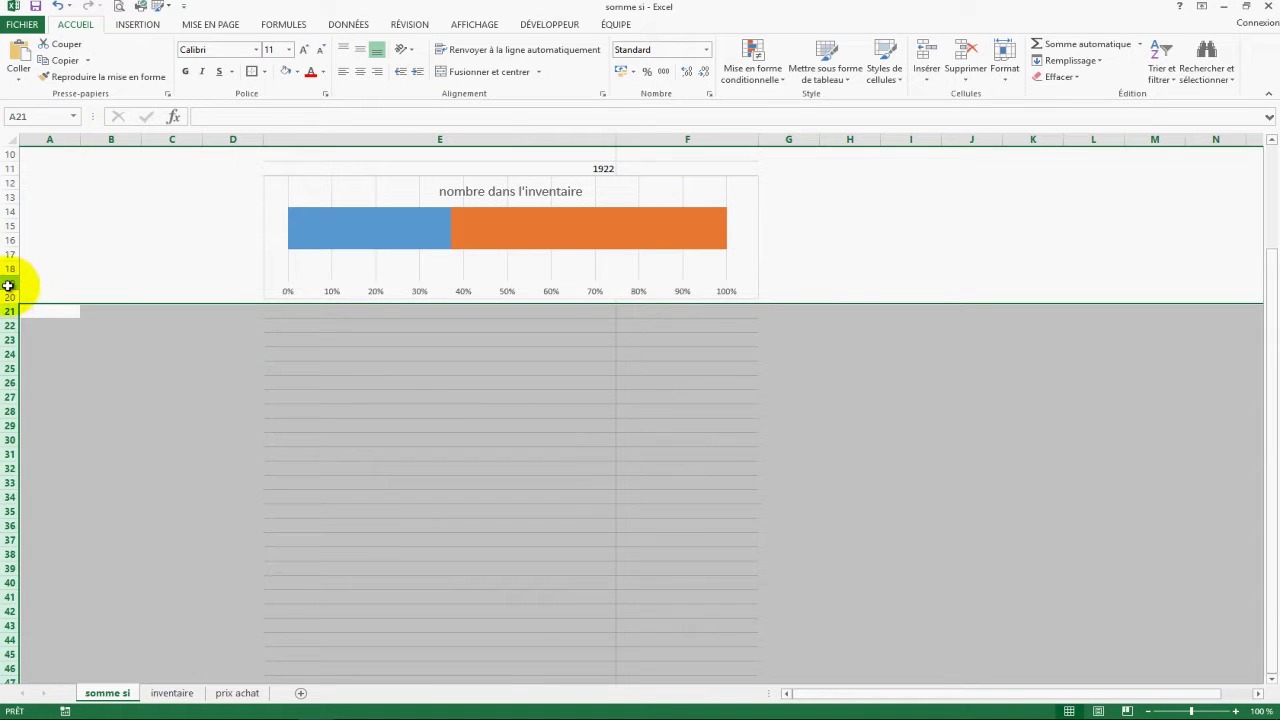
drag(12, 284, 80, 682)
scroll(508, 477, up, 4)
click(910, 390)
Draw a rounded rectangle about 15.7 cm high and 20.2 cm wide around the table and charts, and remove its fill
click(137, 26)
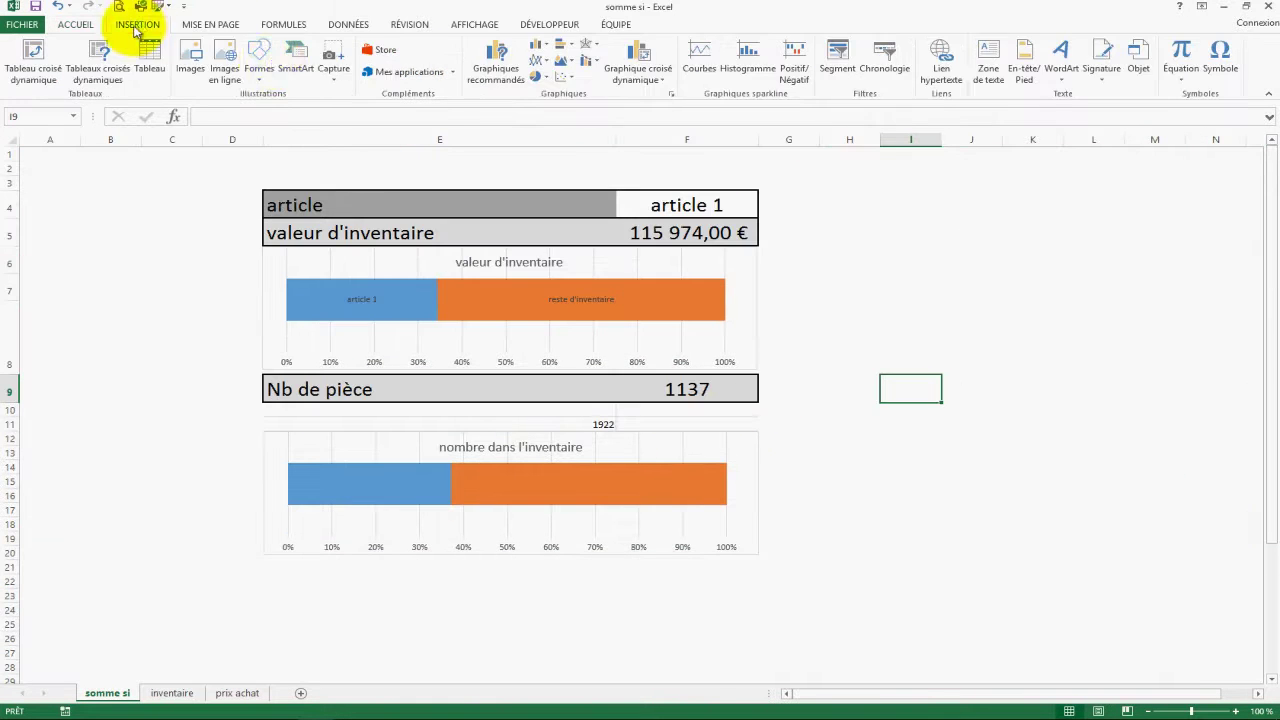
click(259, 60)
click(327, 112)
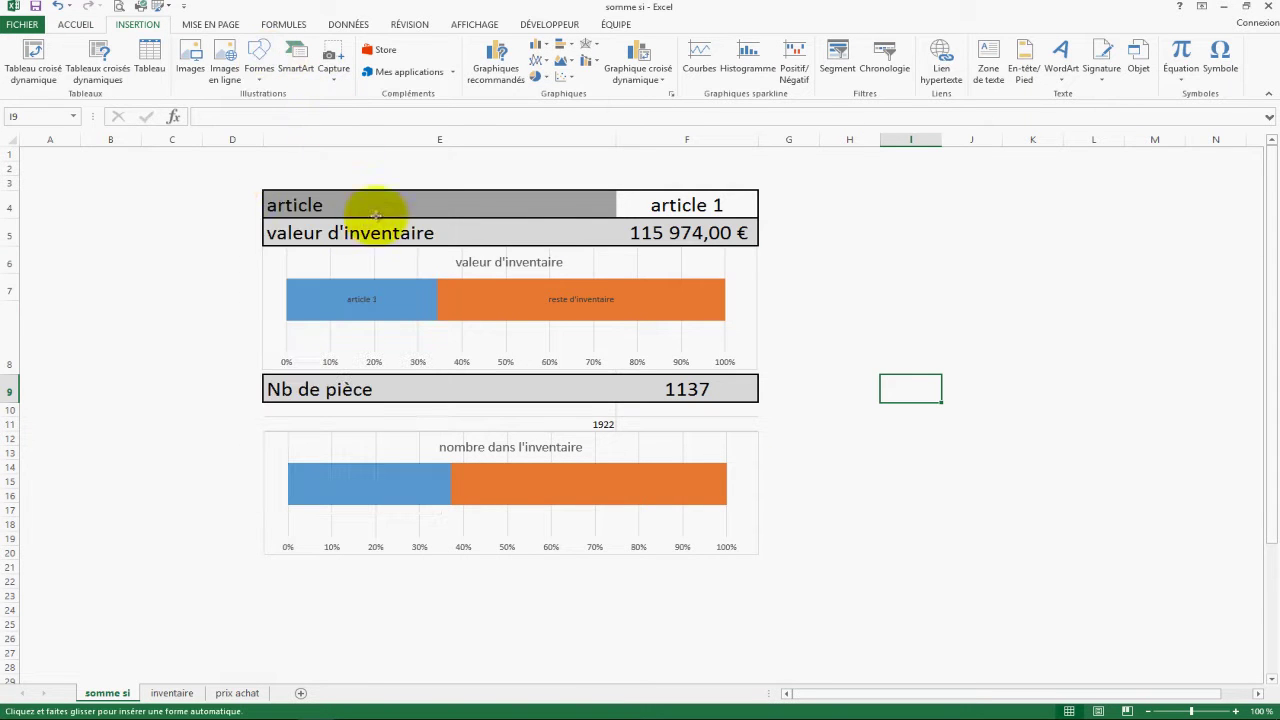
mouse_move(224, 163)
mouse_down()
mouse_move(737, 486)
mouse_move(820, 560)
mouse_move(805, 585)
mouse_up()
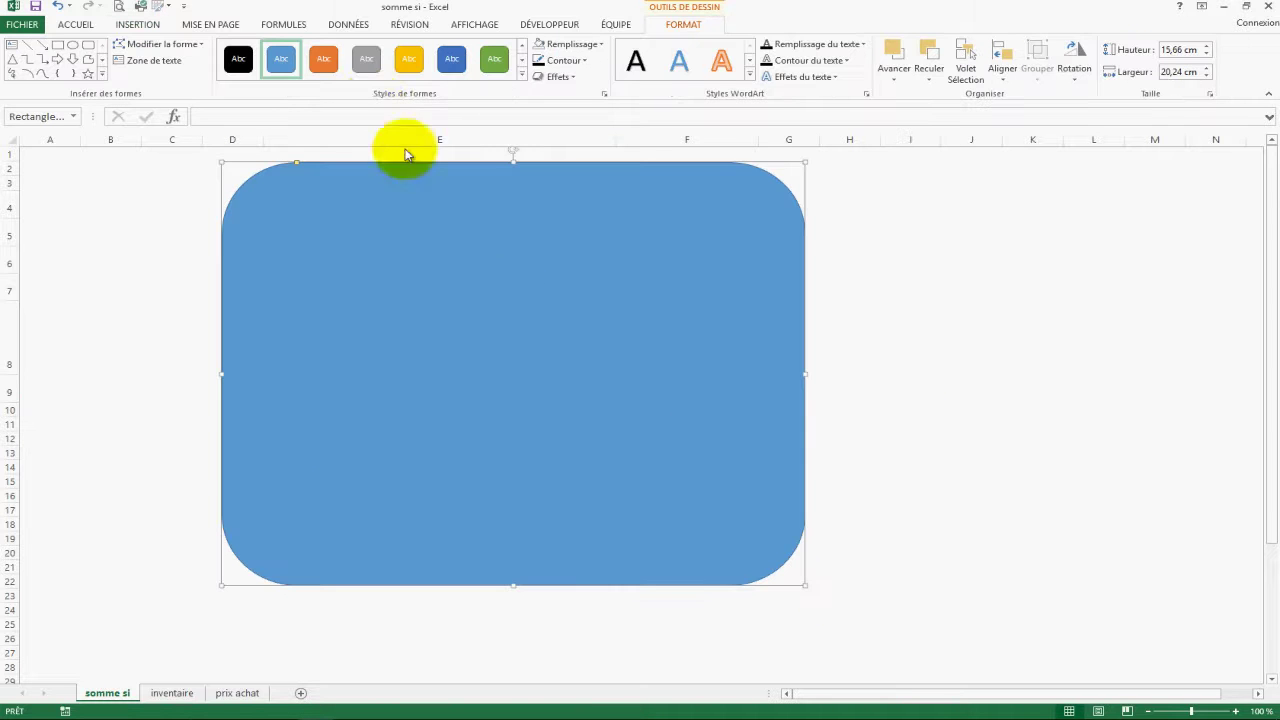
click(551, 45)
click(546, 187)
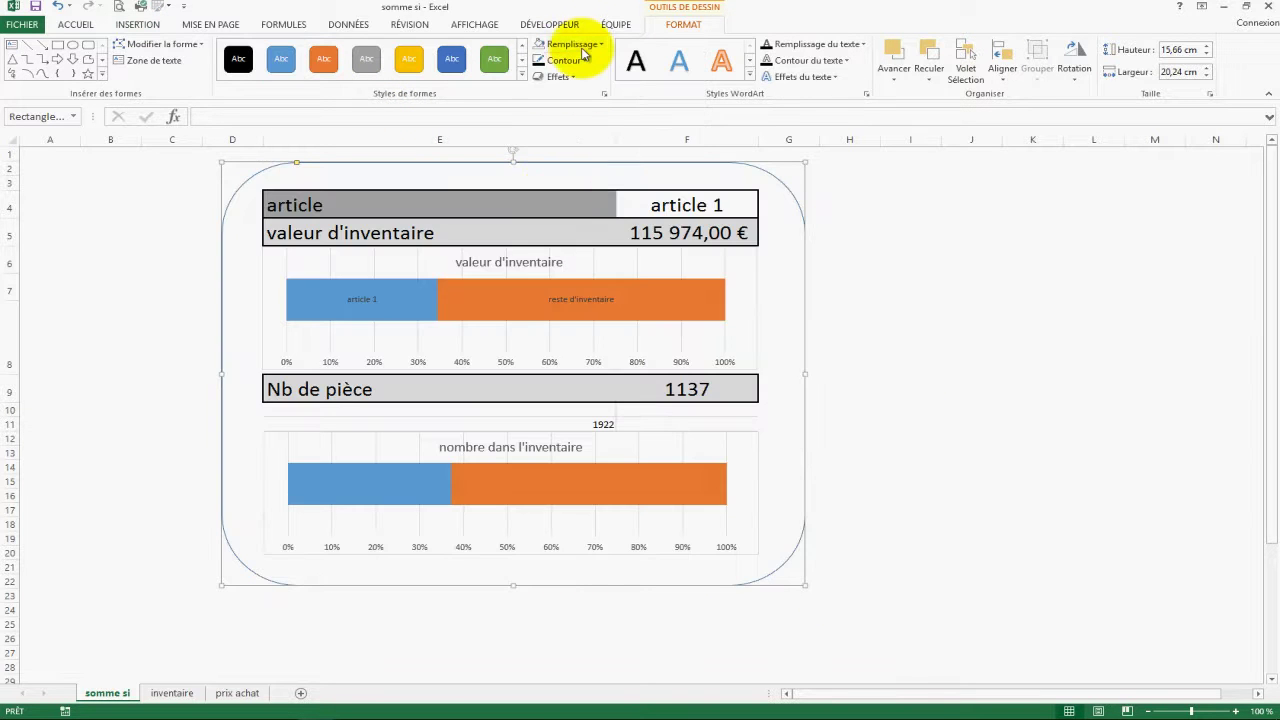
Give the rounded rectangle a black outline 2¼ pt thick
click(579, 64)
click(578, 64)
click(577, 64)
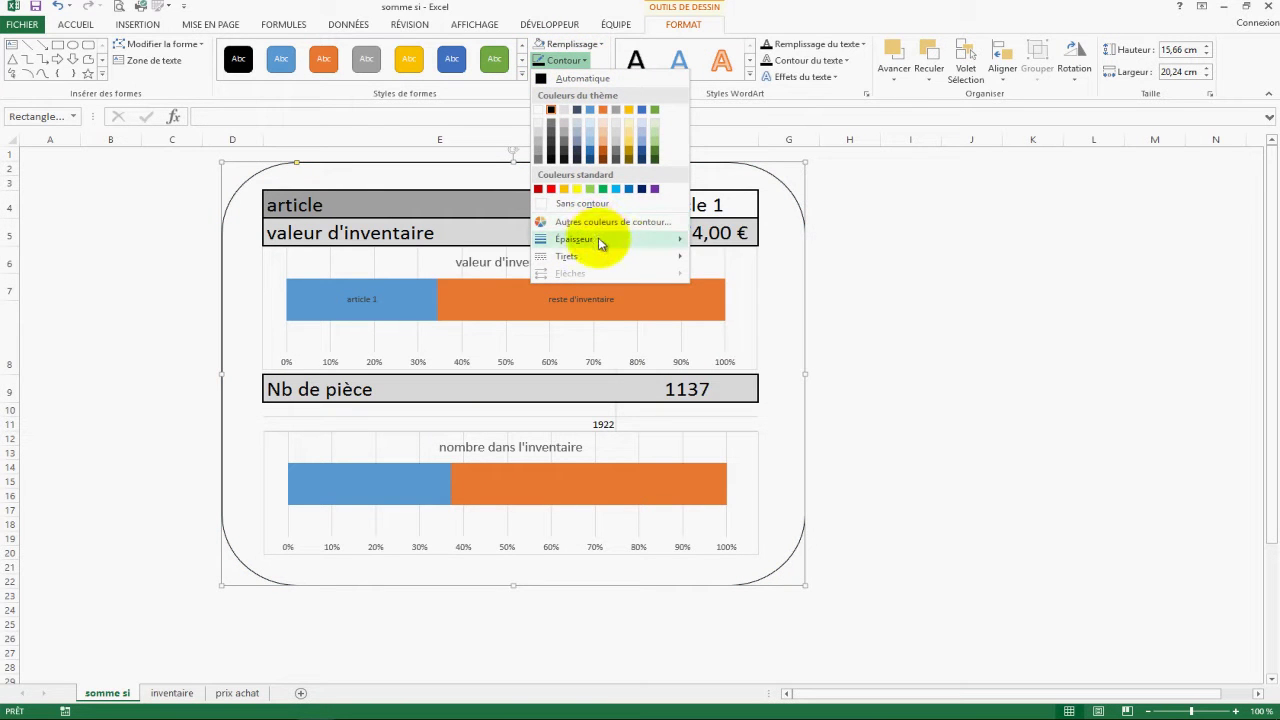
mouse_move(620, 242)
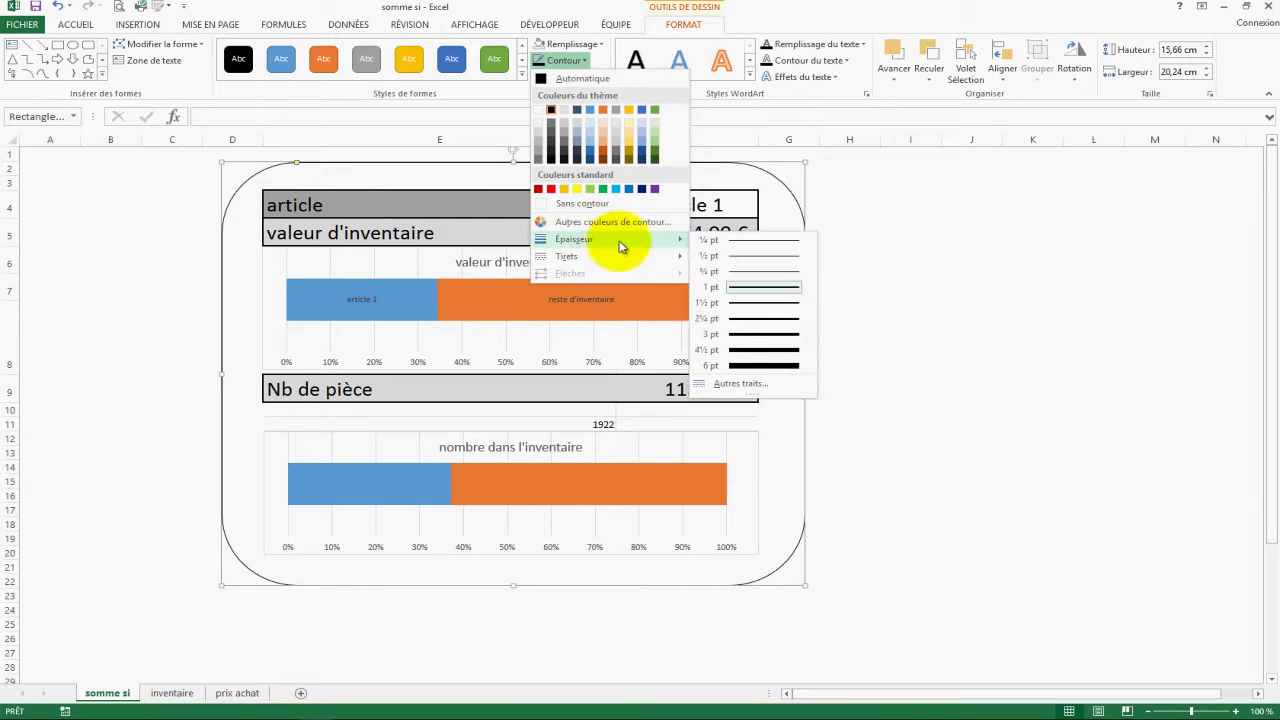
click(788, 319)
click(903, 497)
click(828, 623)
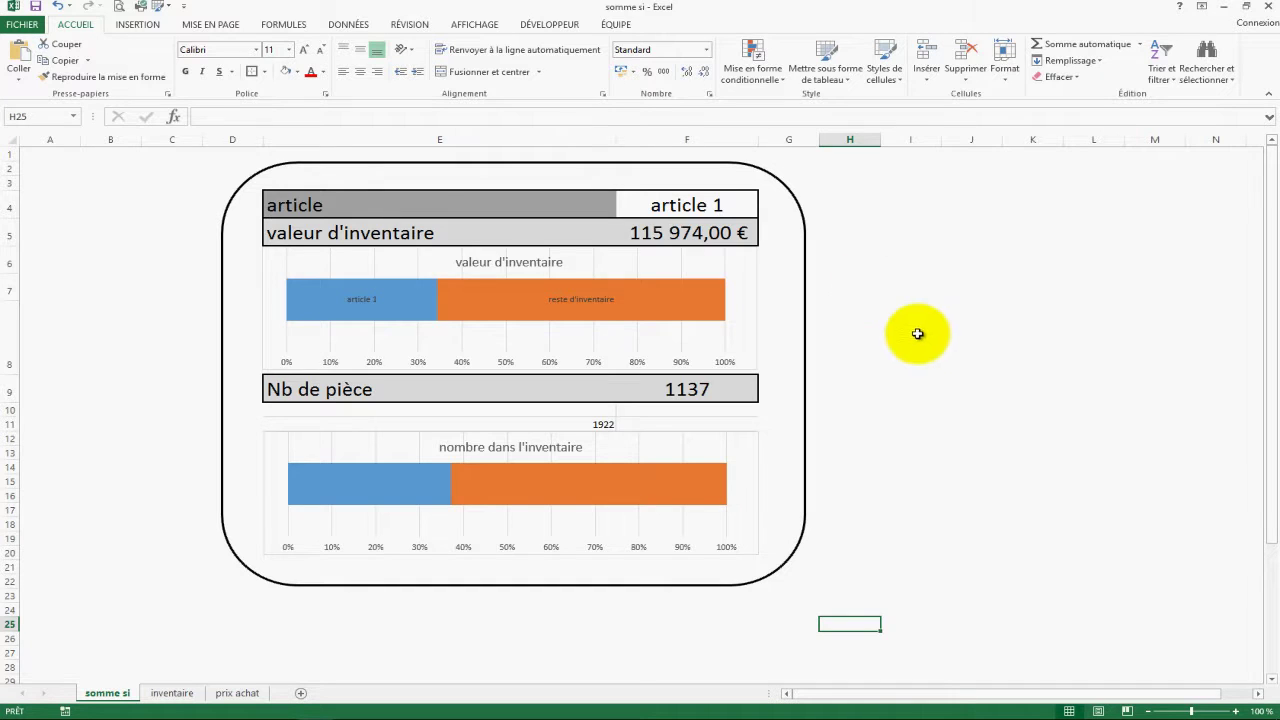
Select article 2 in the article cell F4 to check how the summary values and both charts respond
click(728, 203)
click(765, 216)
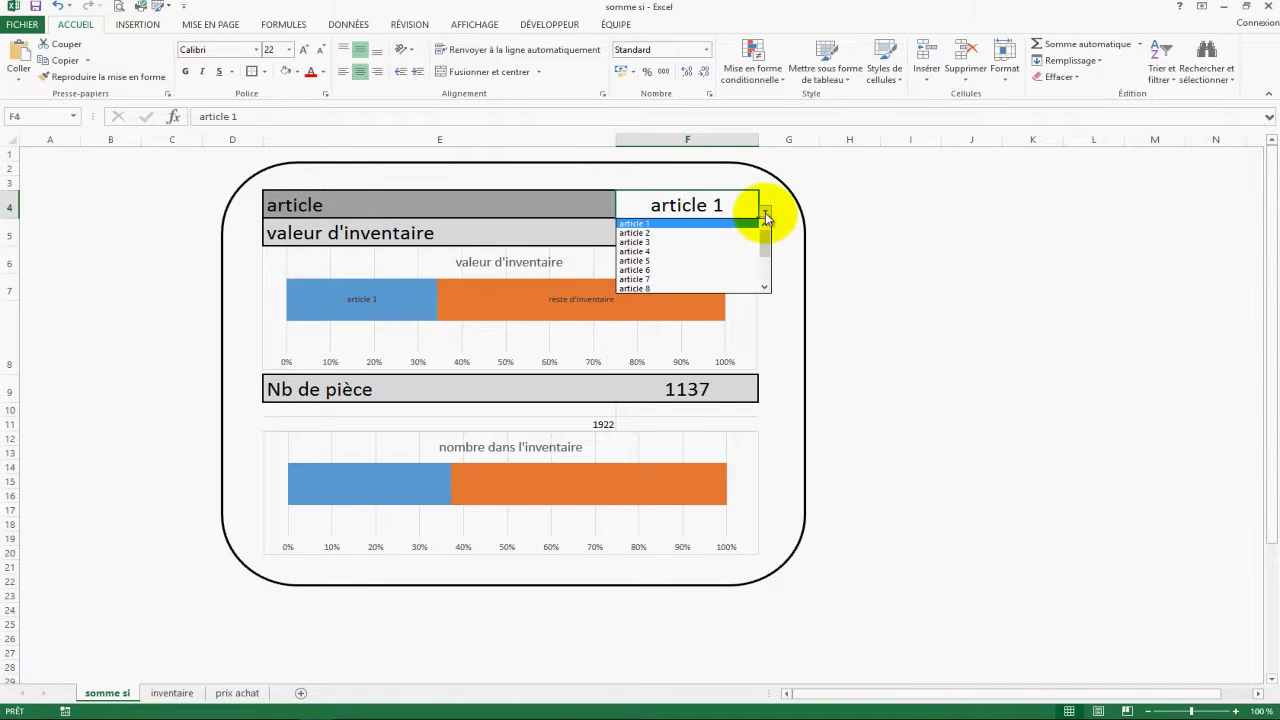
click(748, 233)
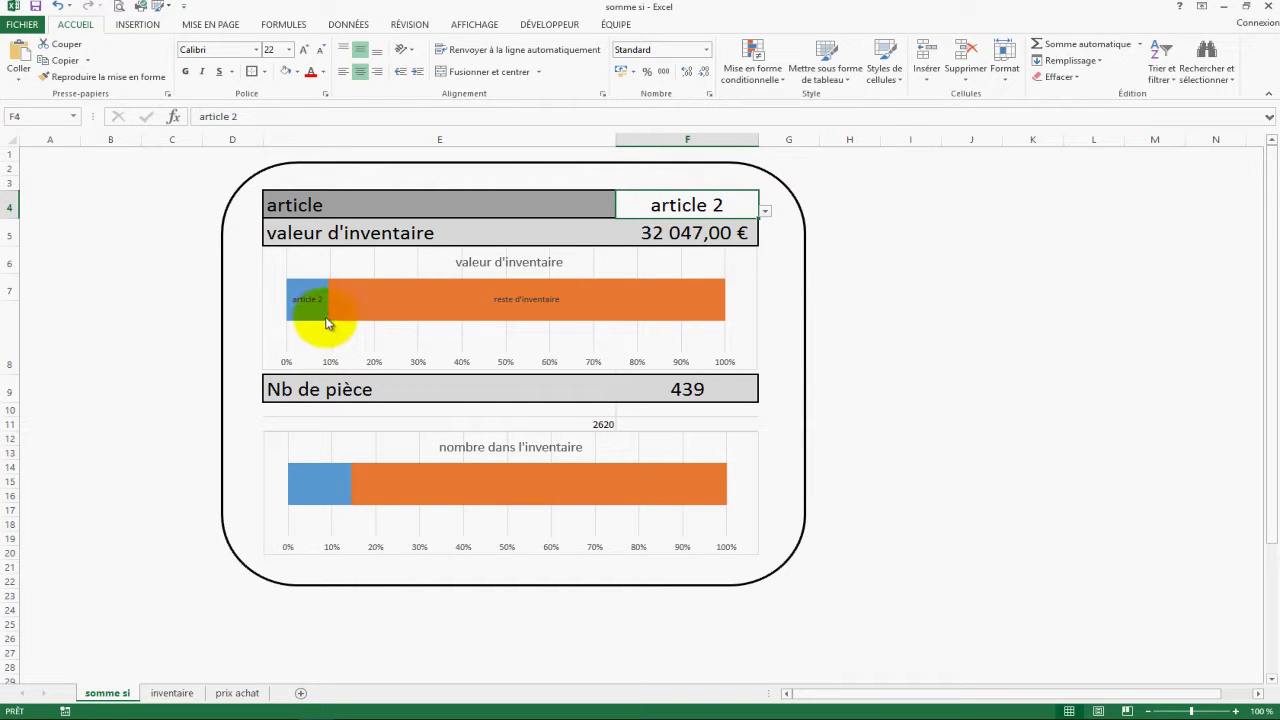
mouse_move(334, 318)
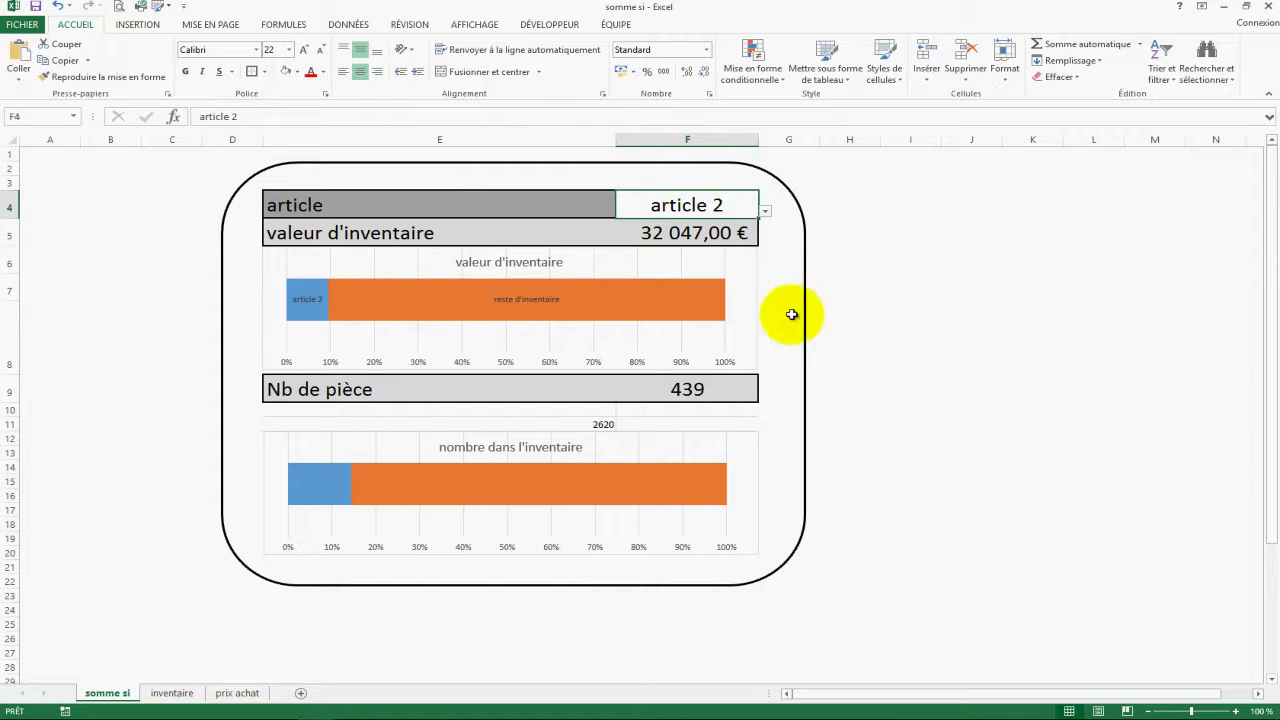
Test the summary and charts with article 3, article 8 and article 15 in turn
click(765, 212)
click(742, 233)
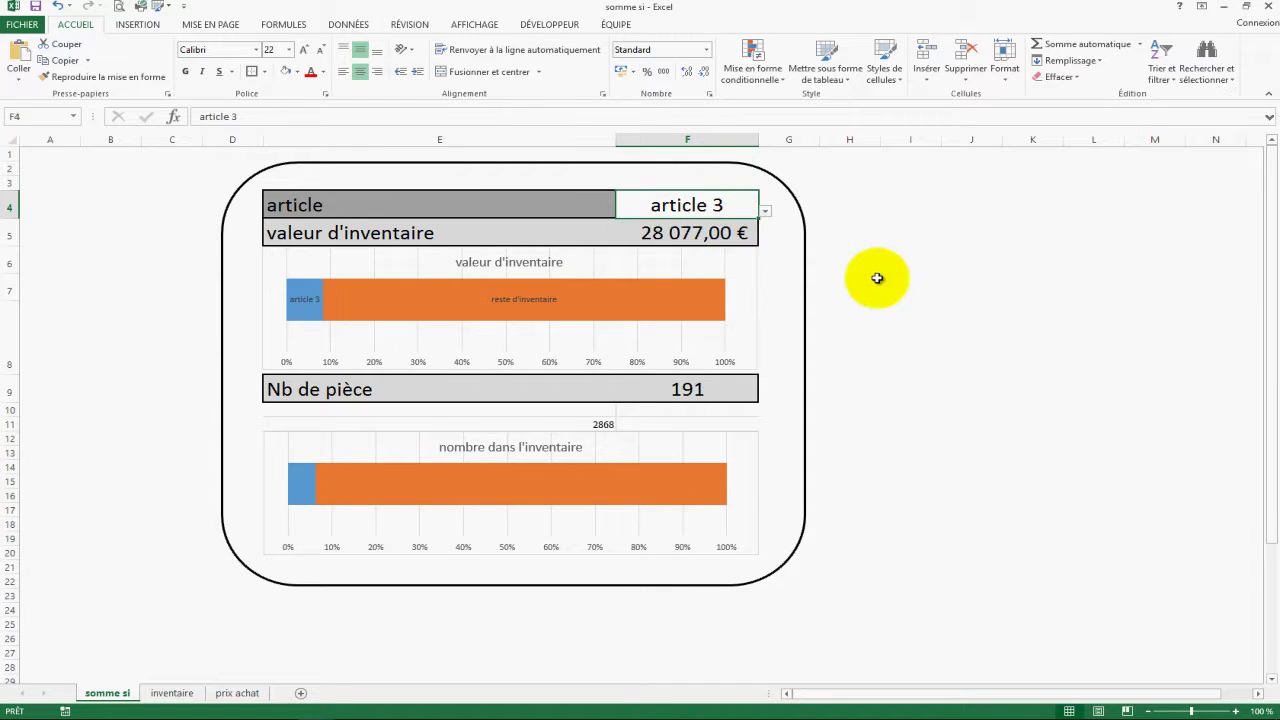
click(765, 212)
click(710, 278)
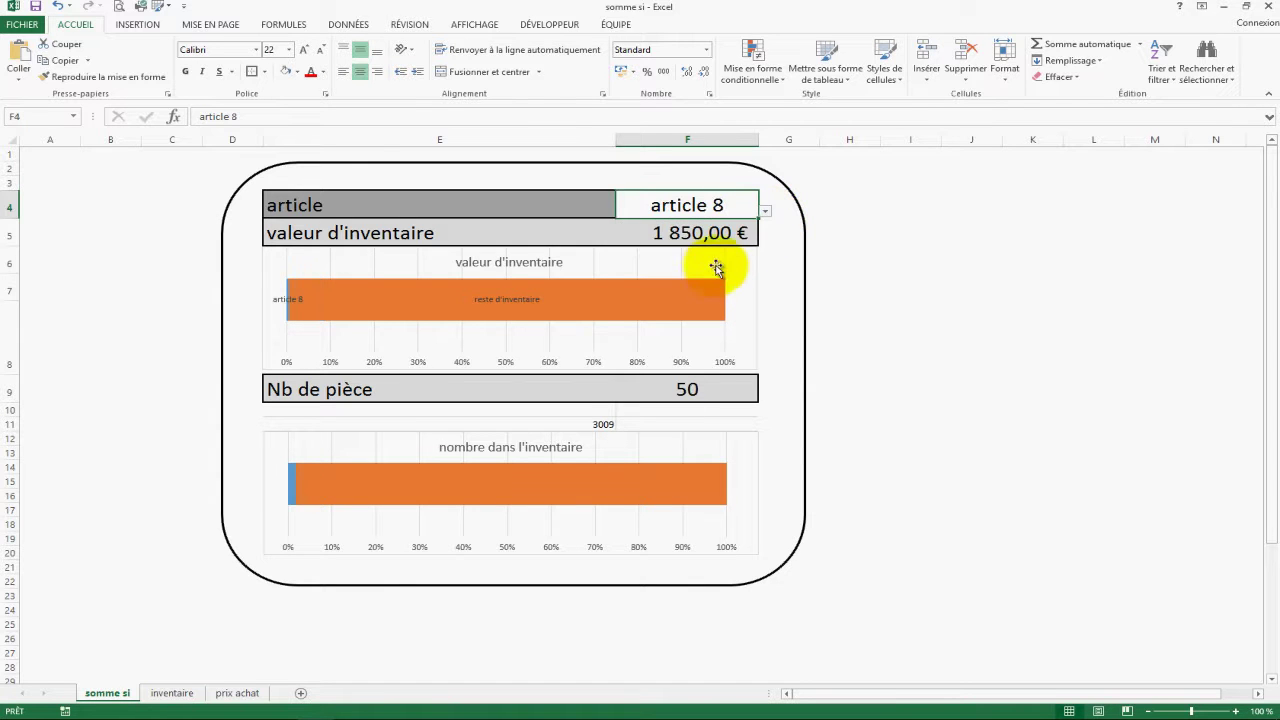
click(765, 213)
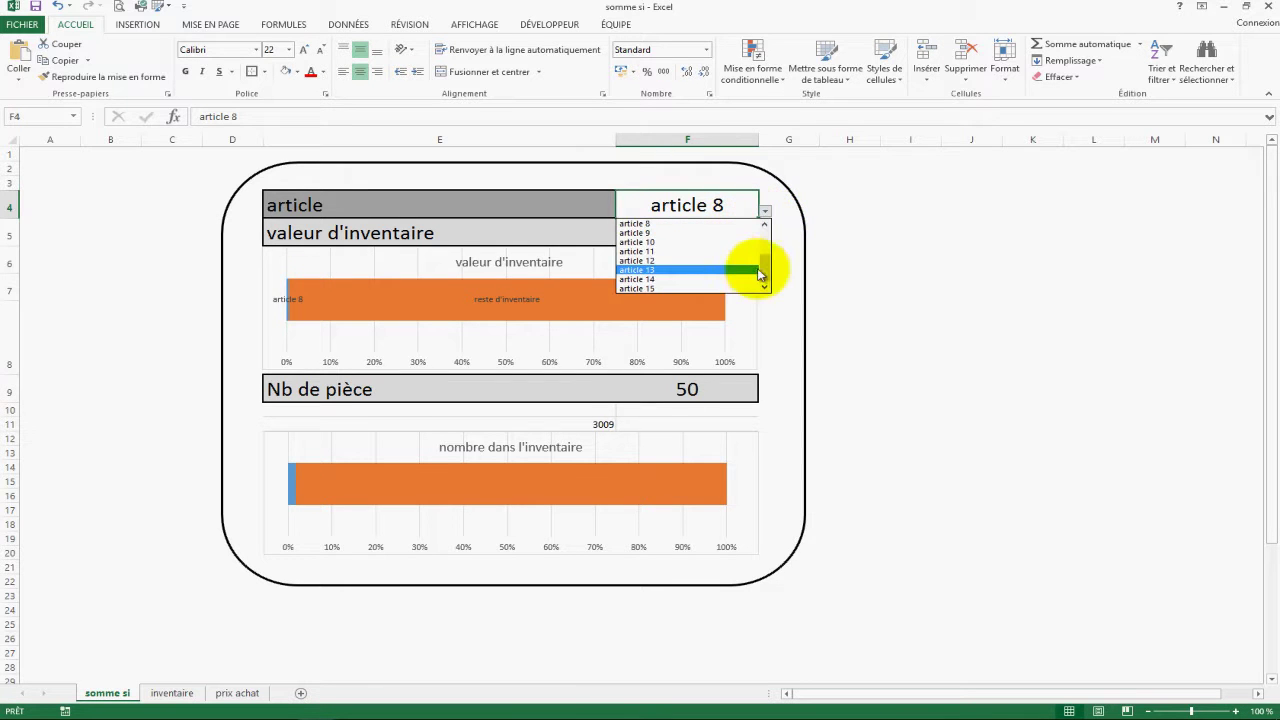
click(730, 287)
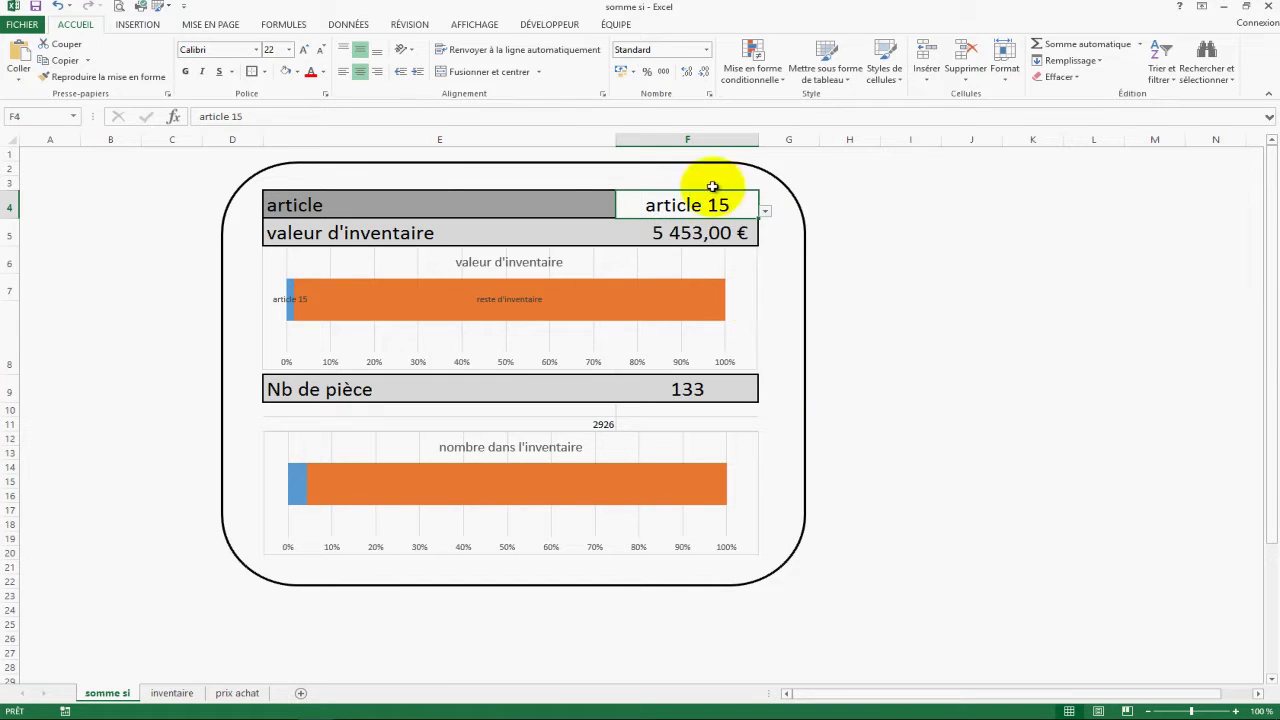
Set the article in F4 back to article 1 and move the selection off the summary
click(765, 211)
scroll(765, 270, up, 3)
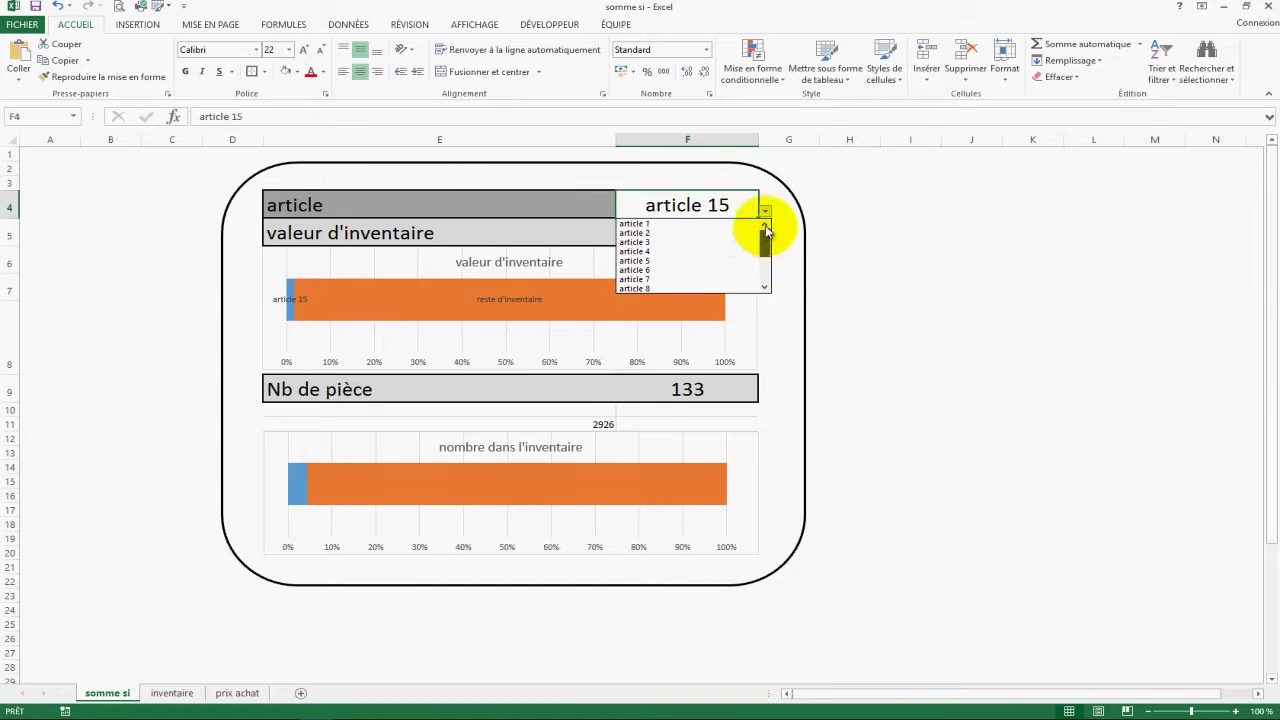
click(749, 224)
click(956, 276)
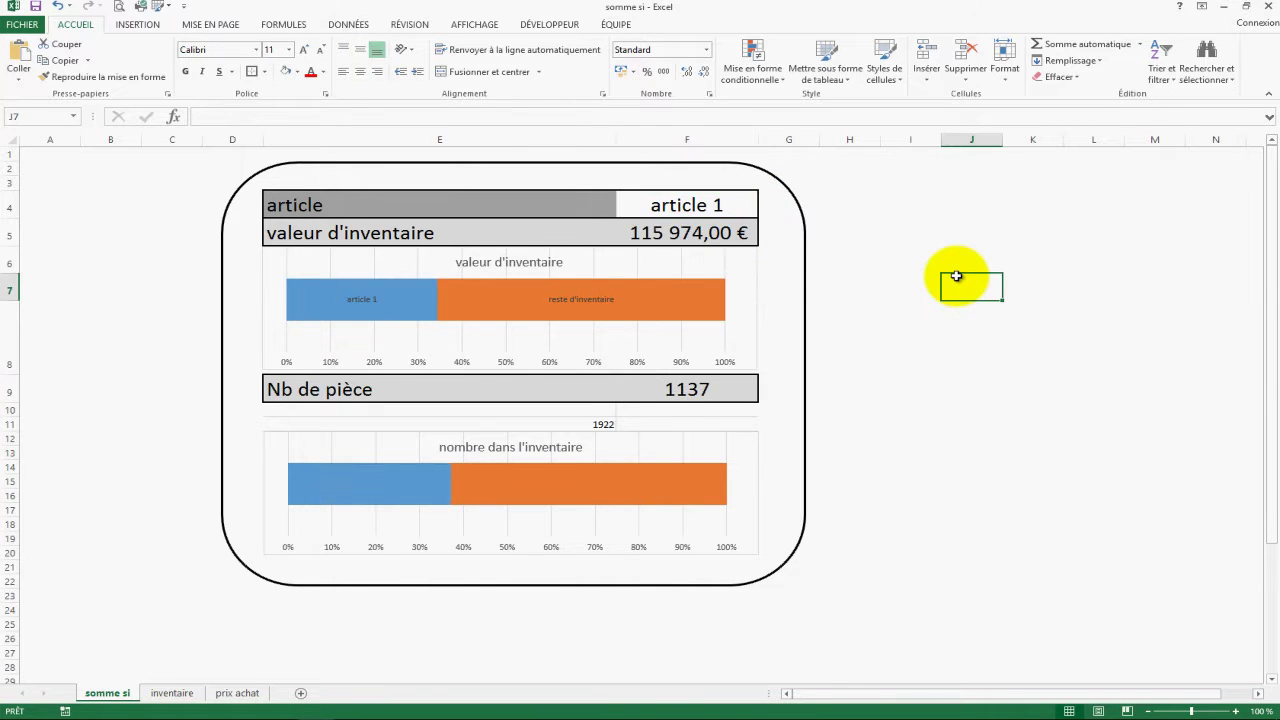